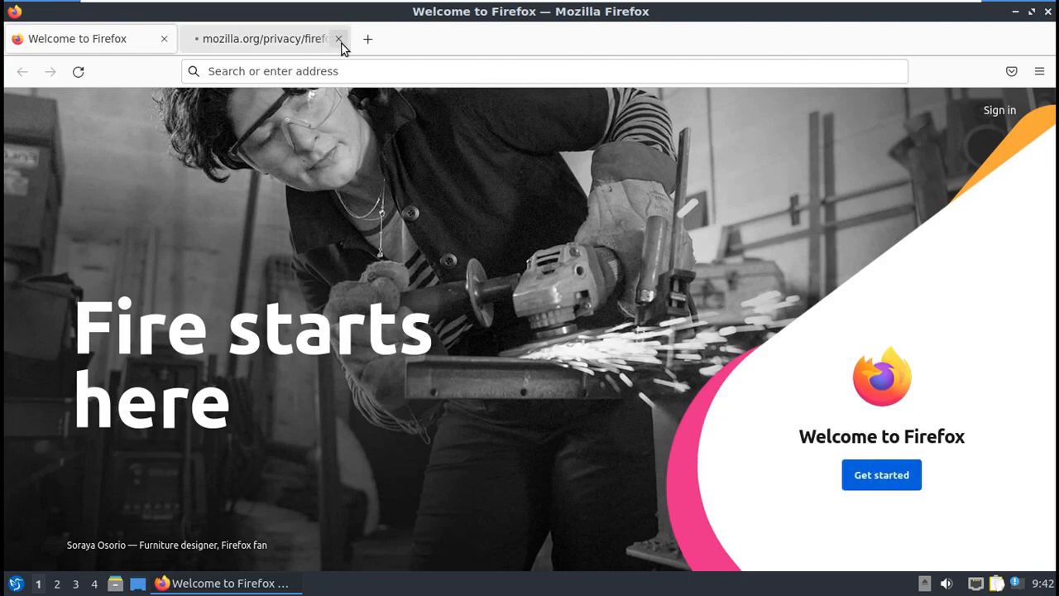
Step: Confirm in About Firefox that the version is 99.0.1 (64-bit), then close the window
{"action": "left_click", "coordinate": [1039, 73]}
{"action": "left_click", "coordinate": [857, 516]}
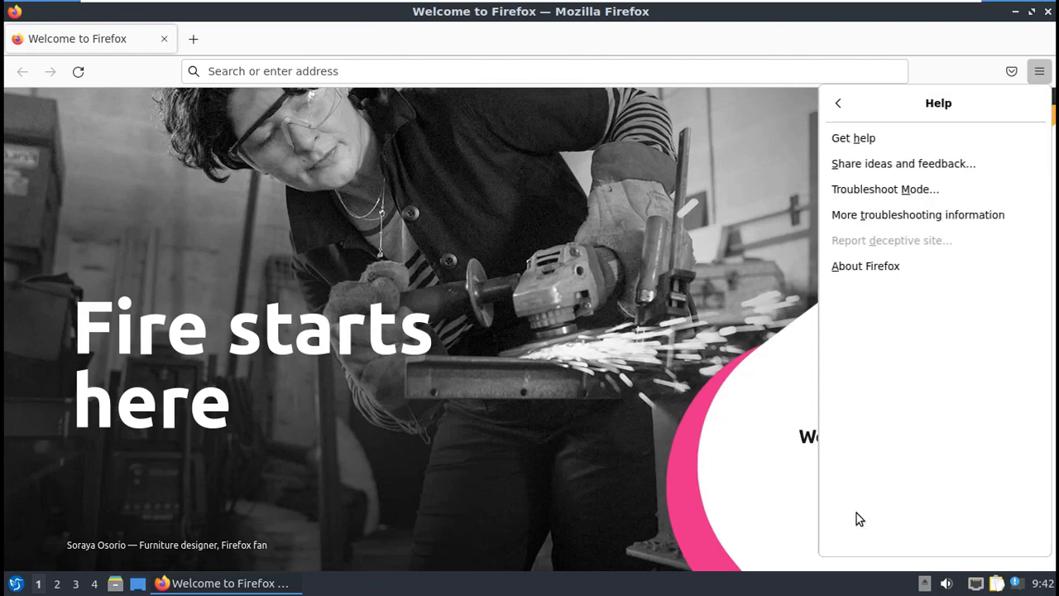
{"action": "left_click", "coordinate": [868, 272]}
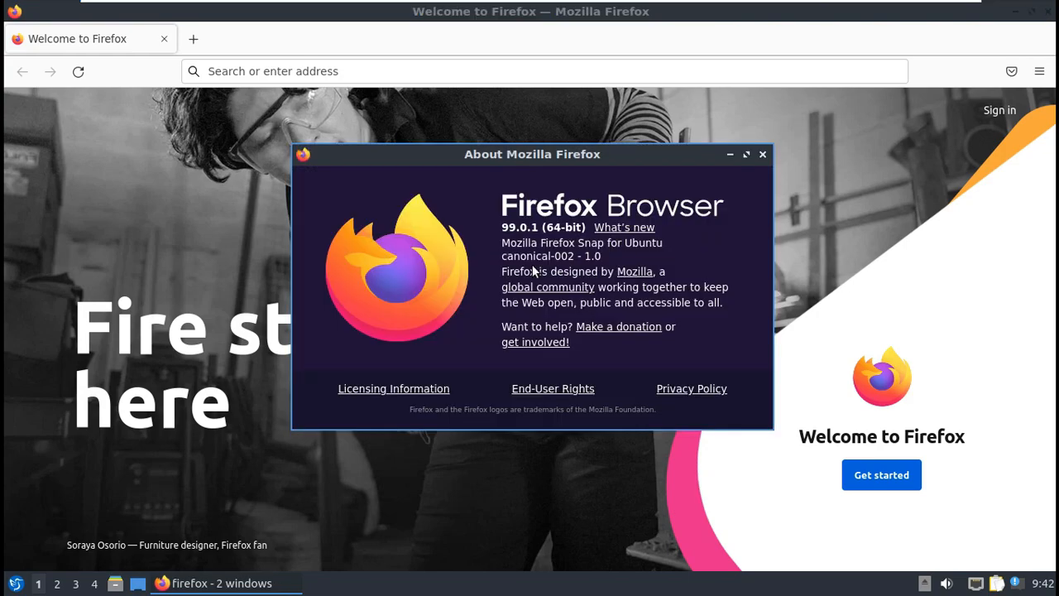
{"action": "double_click", "coordinate": [524, 223]}
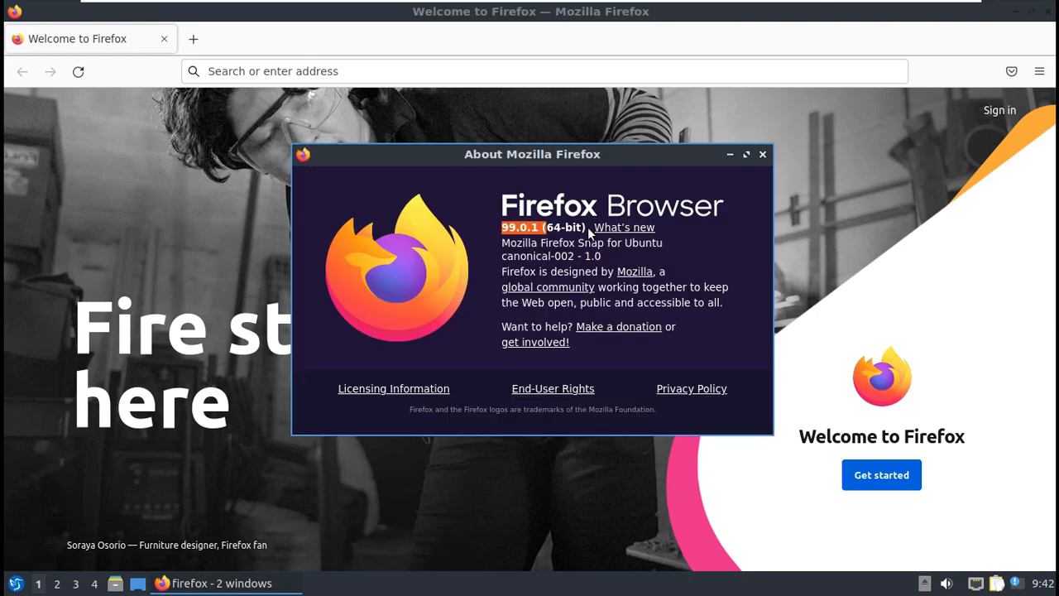
{"action": "left_click_drag", "start_coordinate": [585, 228], "coordinate": [591, 229]}
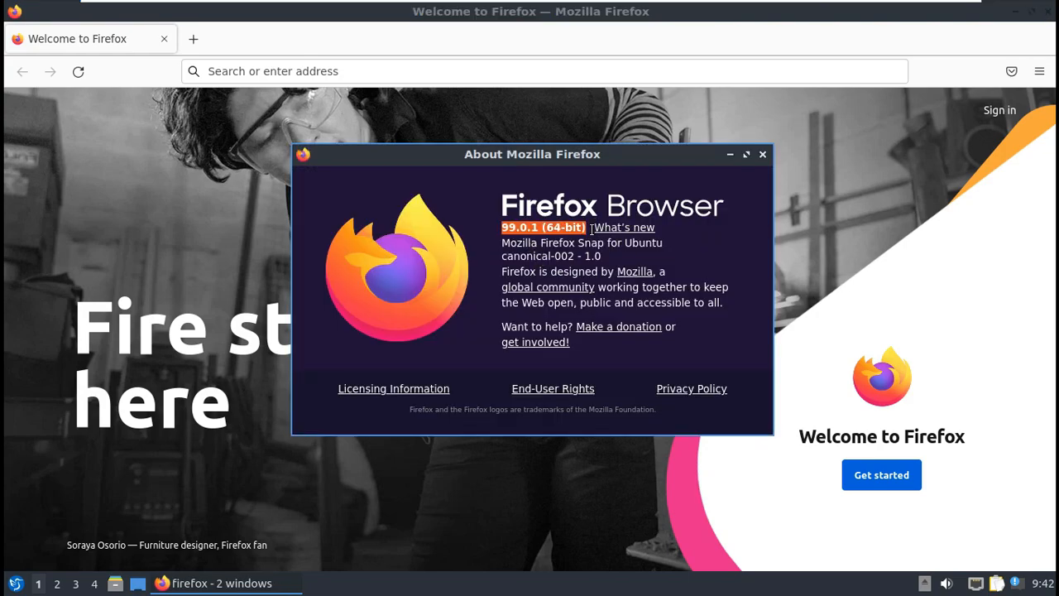
{"action": "left_click", "coordinate": [760, 153]}
{"action": "left_click", "coordinate": [580, 75]}
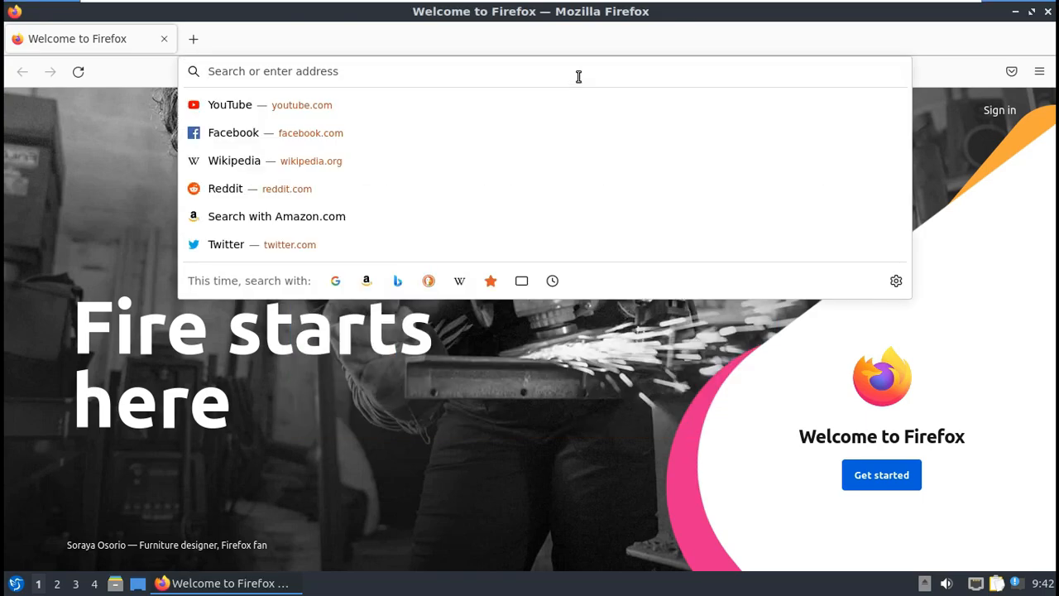
Step: Search Google for lubuntu from the address bar
{"action": "type", "text": "luntu"}
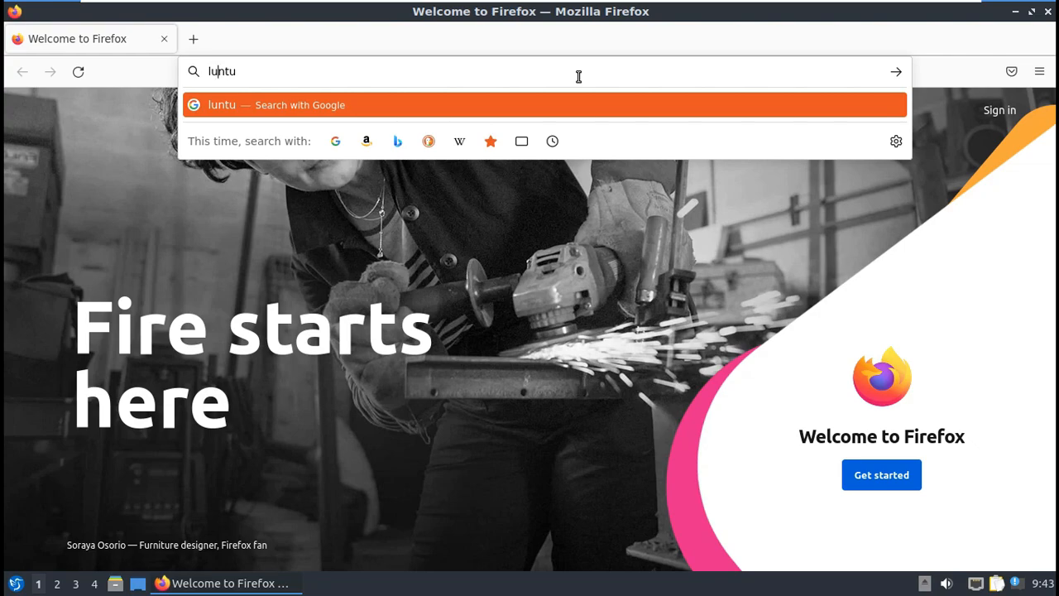
{"action": "type", "text": "b"}
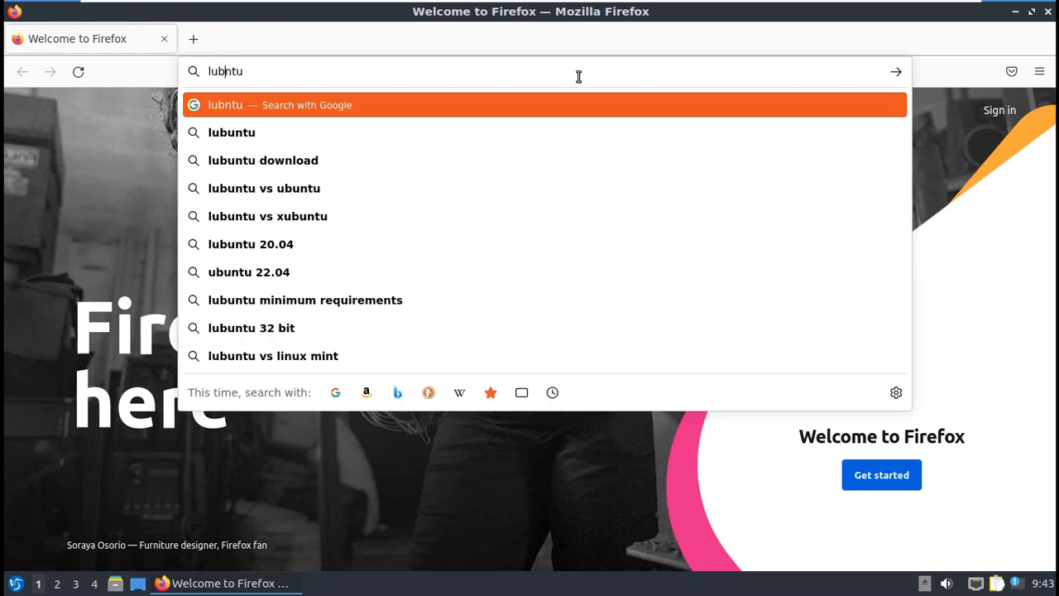
{"action": "type", "text": "u"}
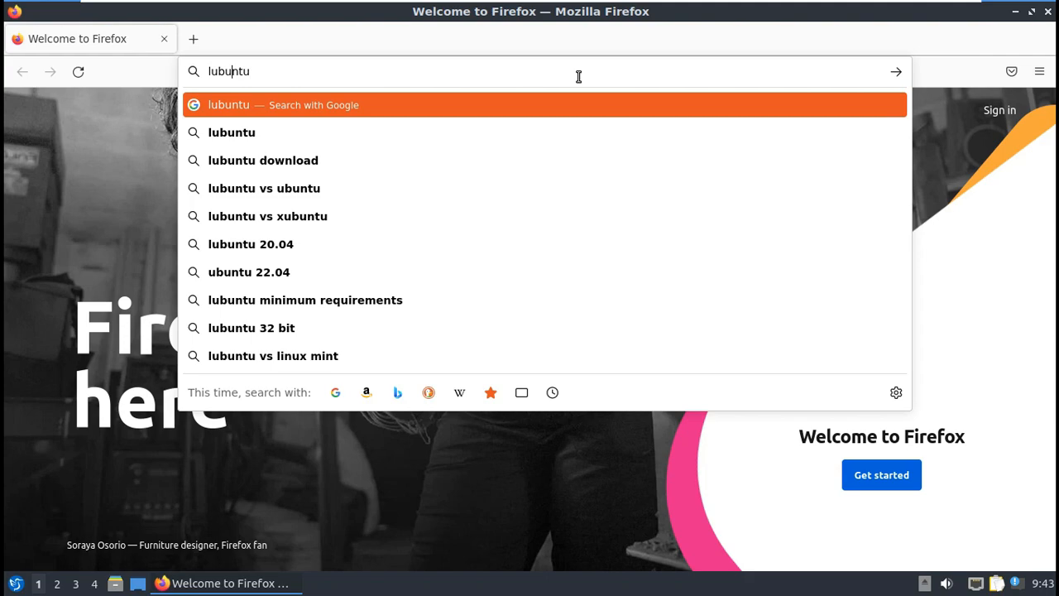
{"action": "key", "text": "Return"}
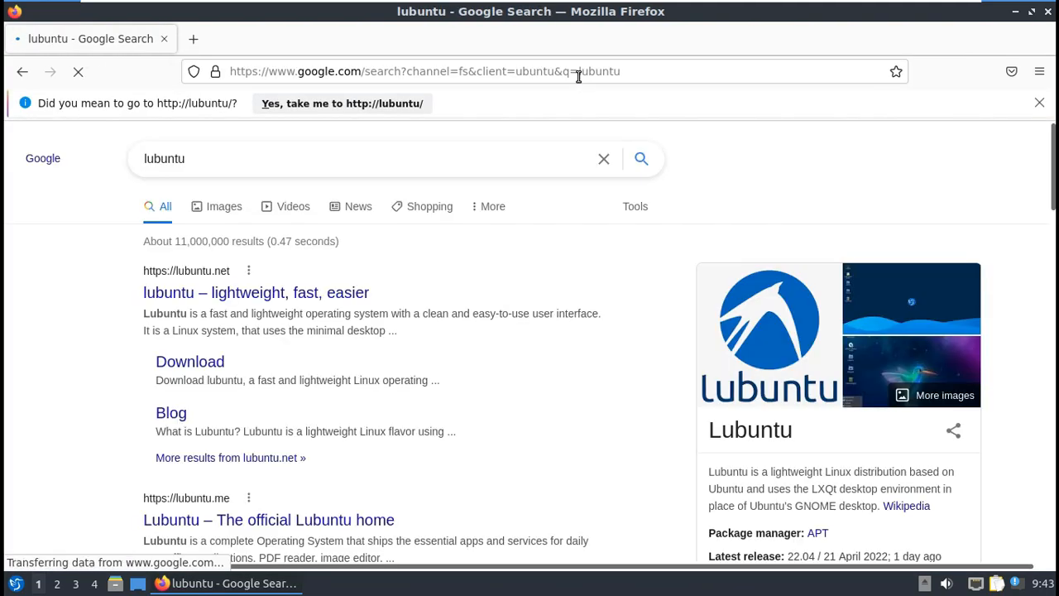
Step: Open the official lubuntu.me site and scroll down to its recent posts
{"action": "left_click", "coordinate": [347, 293]}
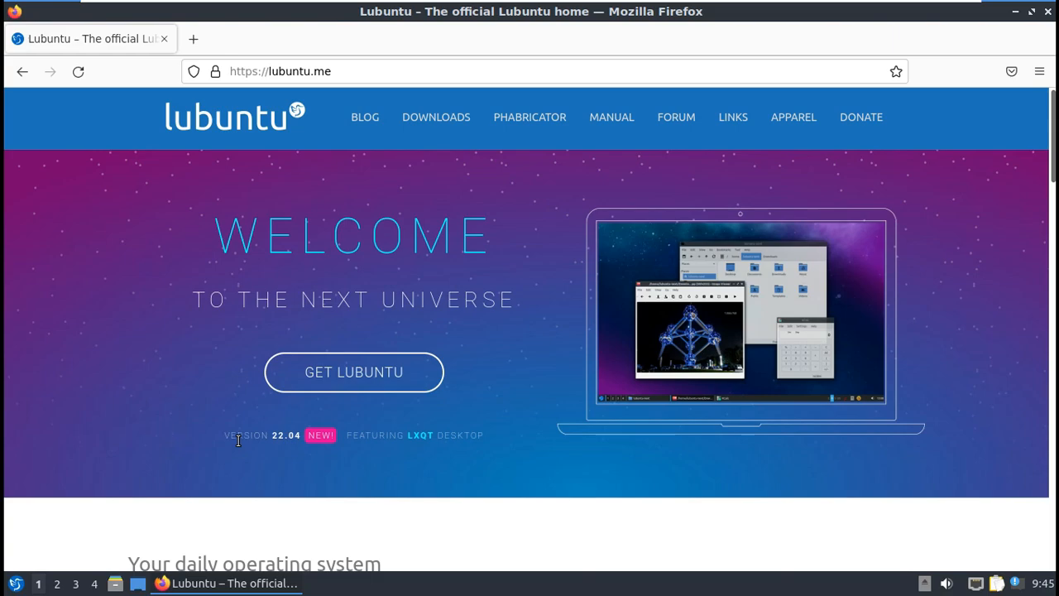
{"action": "left_click_drag", "start_coordinate": [376, 438], "coordinate": [226, 438]}
{"action": "scroll", "coordinate": [329, 478], "scroll_direction": "down", "scroll_amount": 2}
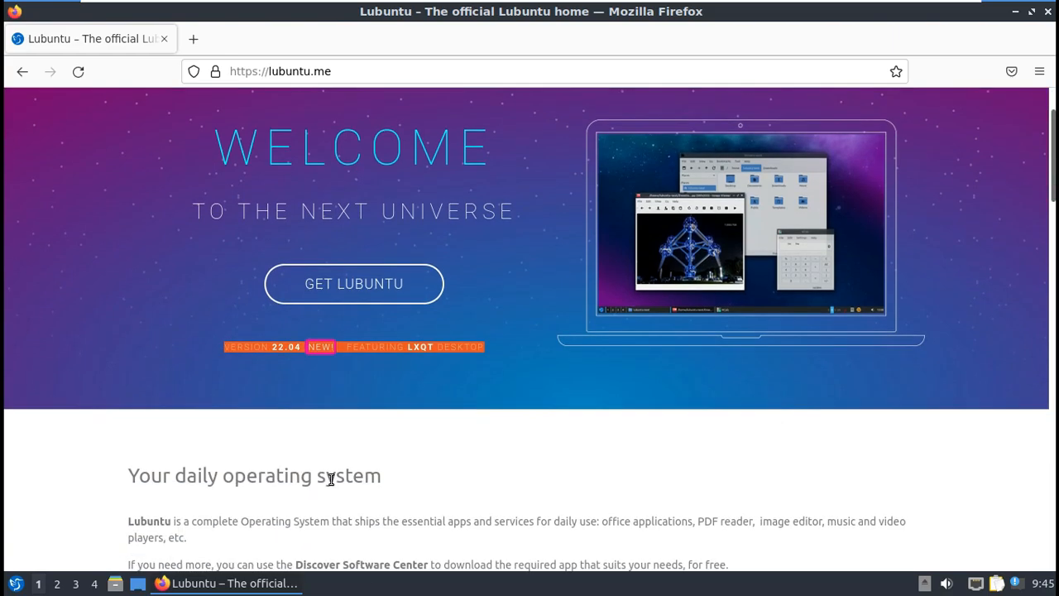
{"action": "scroll", "coordinate": [329, 479], "scroll_direction": "down", "scroll_amount": 20}
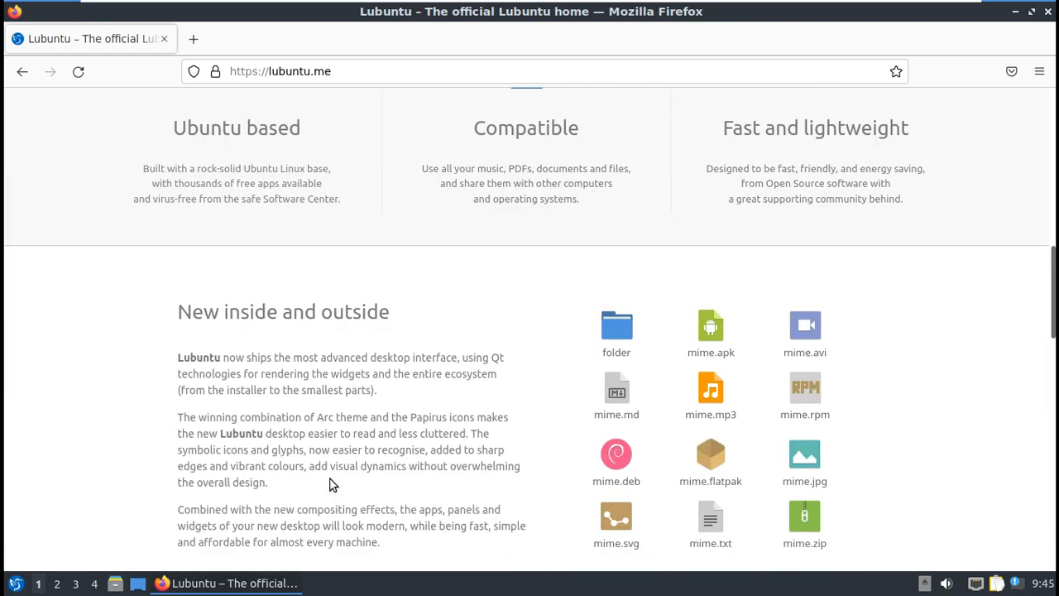
{"action": "scroll", "coordinate": [329, 484], "scroll_direction": "down", "scroll_amount": 13}
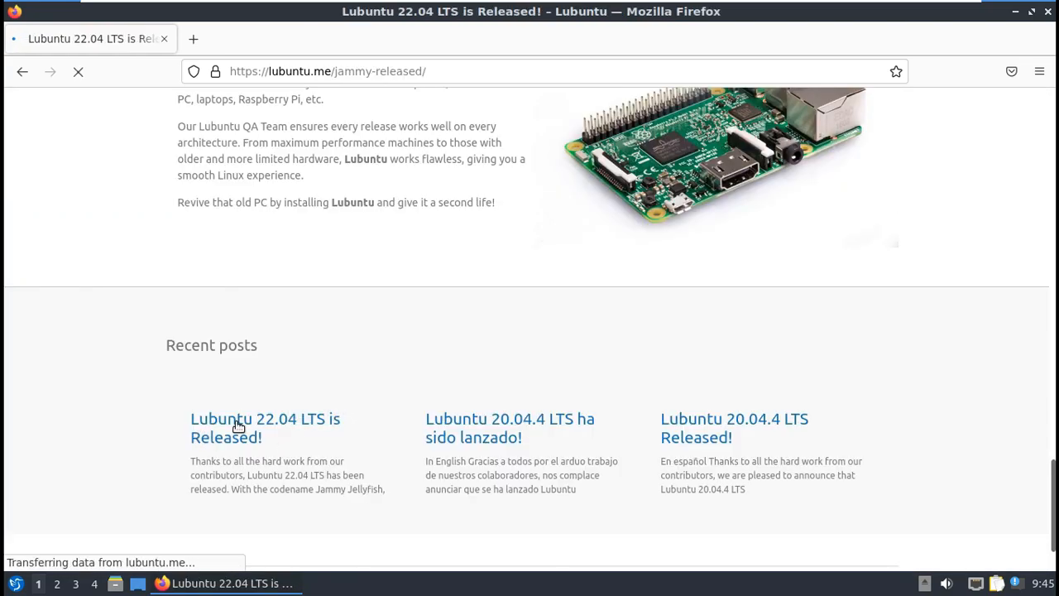
Step: Open the 'Lubuntu 22.04 LTS is Released!' post and read through it
{"action": "left_click_drag", "start_coordinate": [549, 182], "coordinate": [242, 174]}
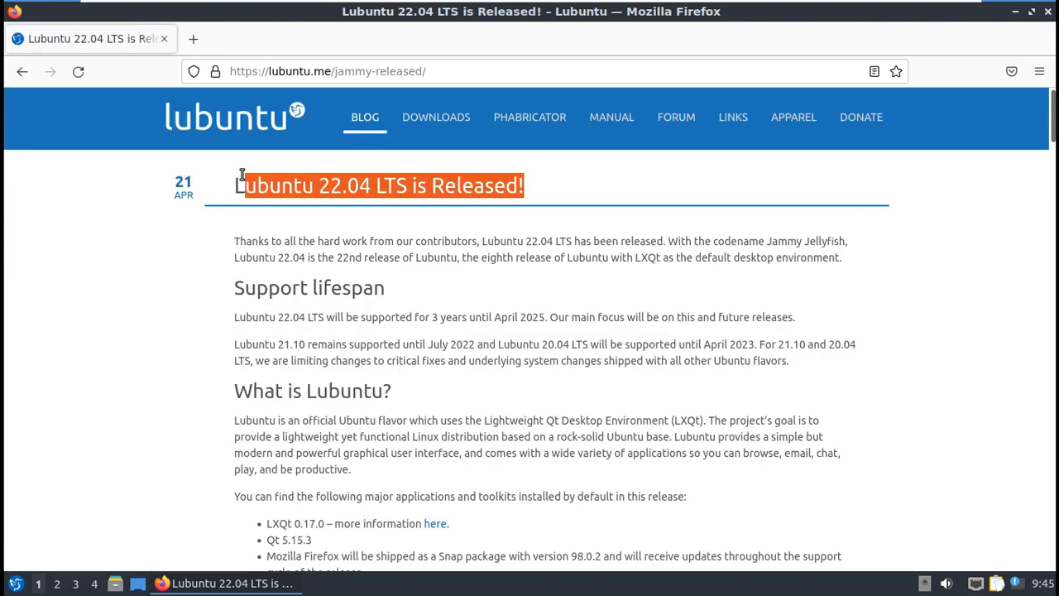
{"action": "left_click", "coordinate": [478, 192]}
{"action": "scroll", "coordinate": [472, 265], "scroll_direction": "down", "scroll_amount": 10}
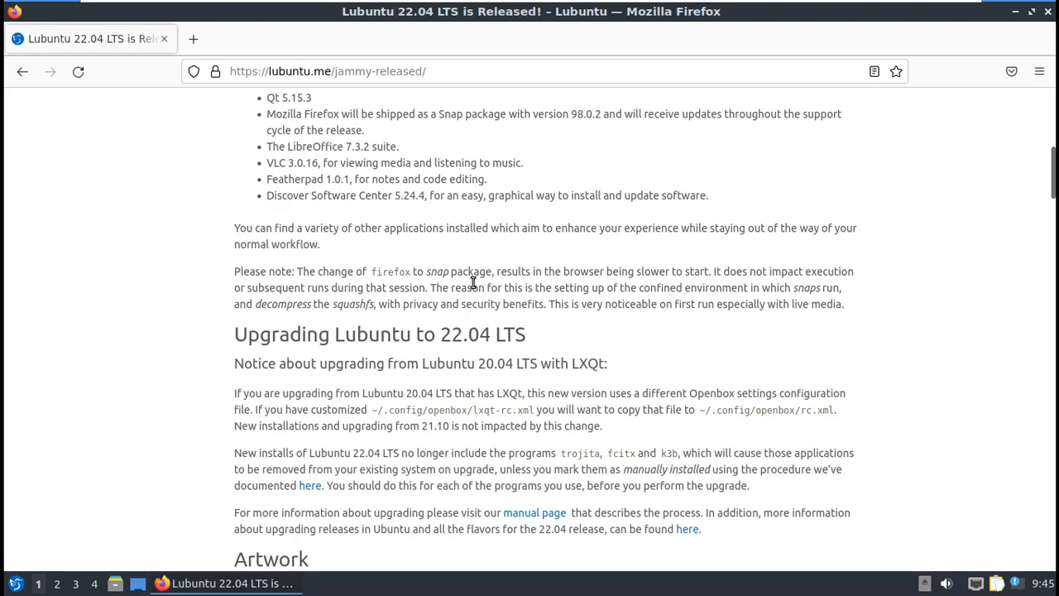
{"action": "scroll", "coordinate": [473, 283], "scroll_direction": "down", "scroll_amount": 6}
{"action": "scroll", "coordinate": [471, 281], "scroll_direction": "down", "scroll_amount": 8}
{"action": "scroll", "coordinate": [472, 281], "scroll_direction": "down", "scroll_amount": 2}
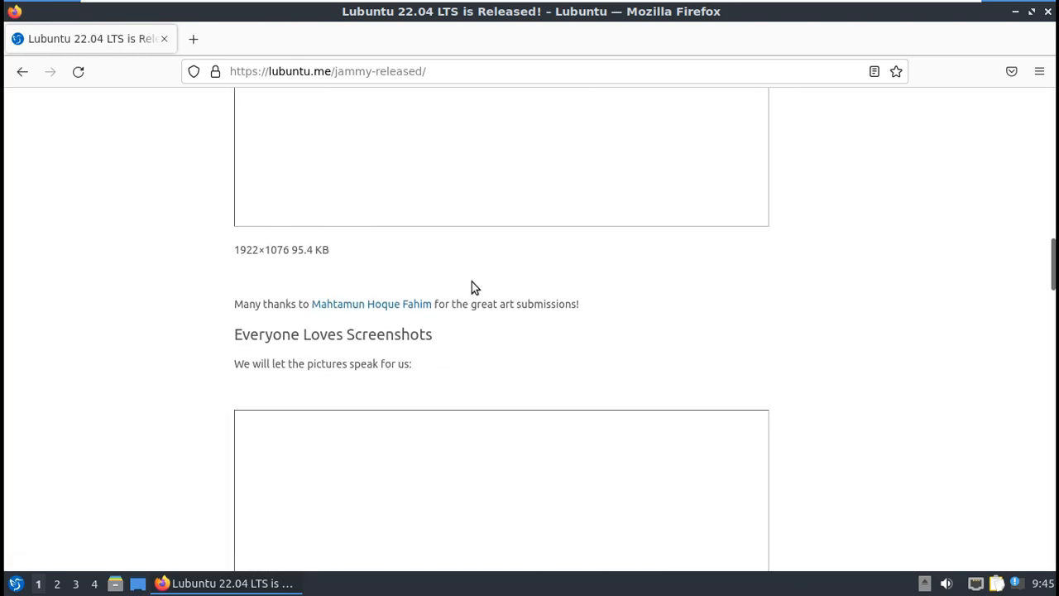
{"action": "scroll", "coordinate": [472, 285], "scroll_direction": "down", "scroll_amount": 13}
{"action": "scroll", "coordinate": [474, 288], "scroll_direction": "down", "scroll_amount": 9}
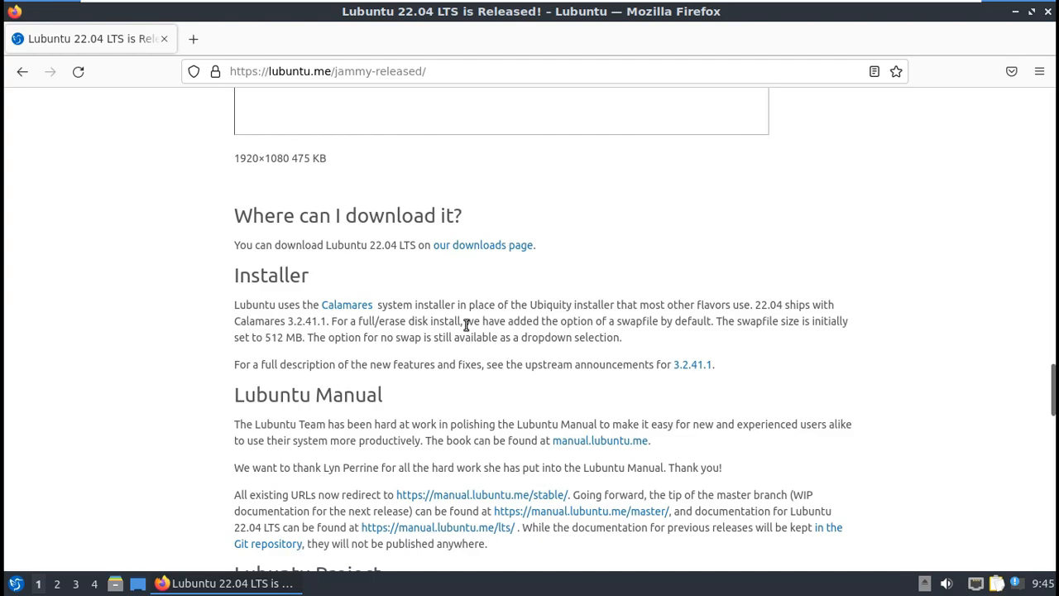
{"action": "scroll", "coordinate": [518, 393], "scroll_direction": "down", "scroll_amount": 12}
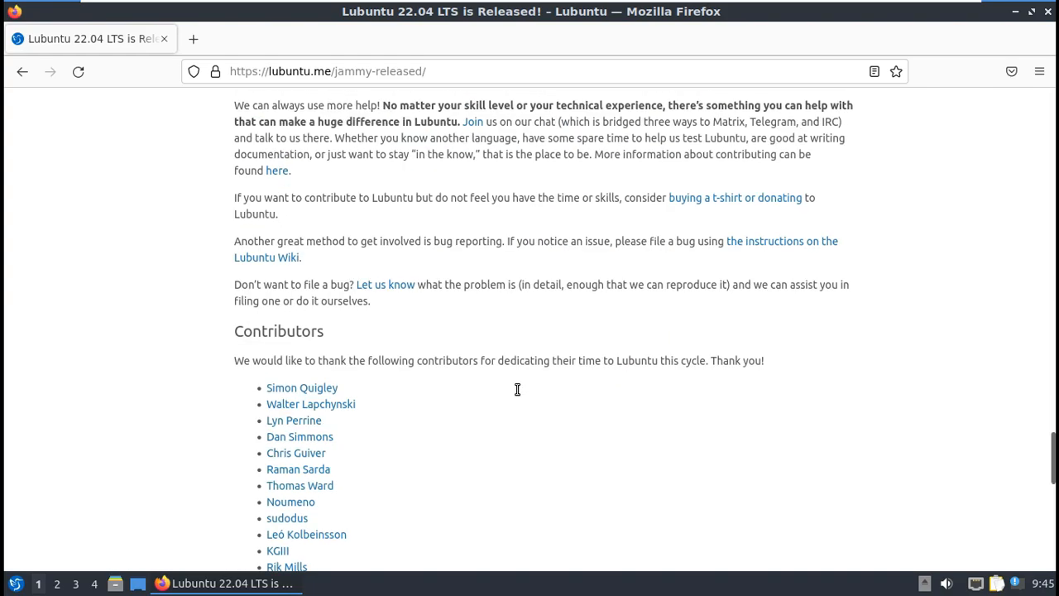
{"action": "scroll", "coordinate": [518, 394], "scroll_direction": "up", "scroll_amount": 10}
Step: Open the Lubuntu Downloads page and look over its download options
{"action": "scroll", "coordinate": [496, 356], "scroll_direction": "up", "scroll_amount": 4}
{"action": "left_click", "coordinate": [491, 333]}
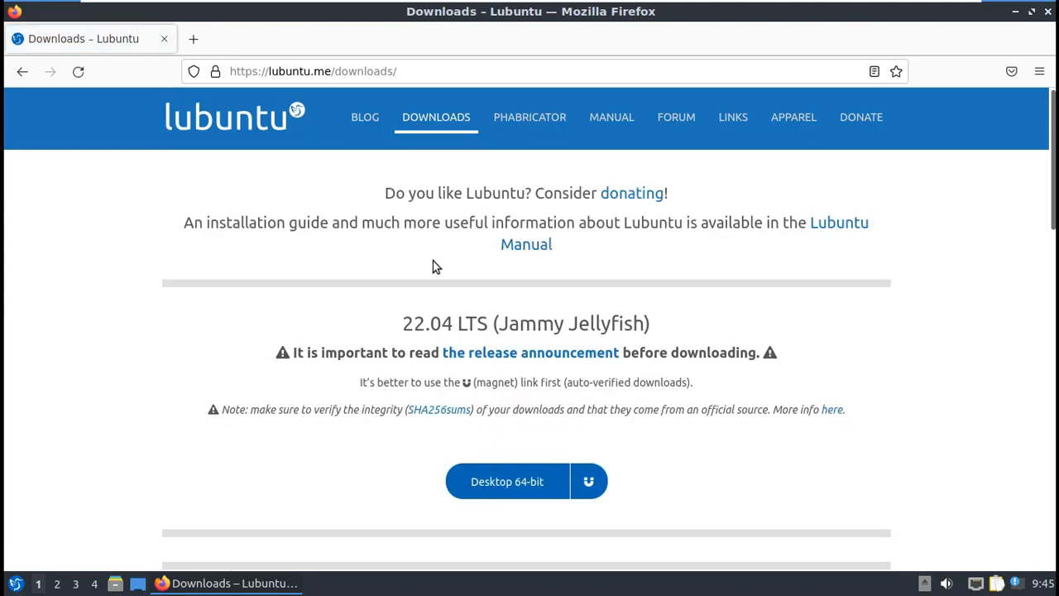
{"action": "scroll", "coordinate": [512, 361], "scroll_direction": "down", "scroll_amount": 4}
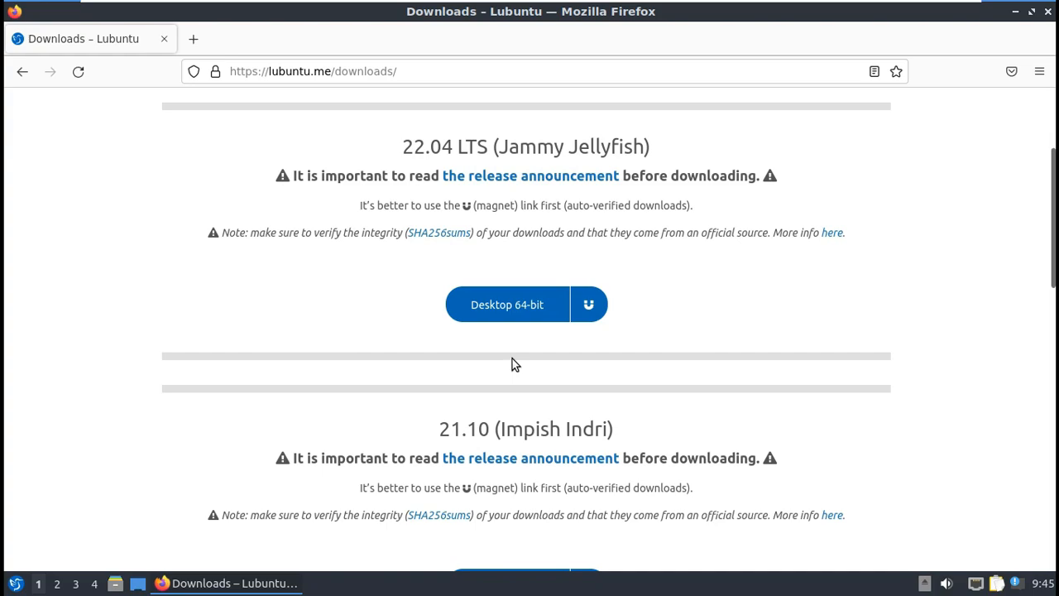
{"action": "scroll", "coordinate": [466, 314], "scroll_direction": "down", "scroll_amount": 4}
{"action": "scroll", "coordinate": [465, 315], "scroll_direction": "down", "scroll_amount": 2}
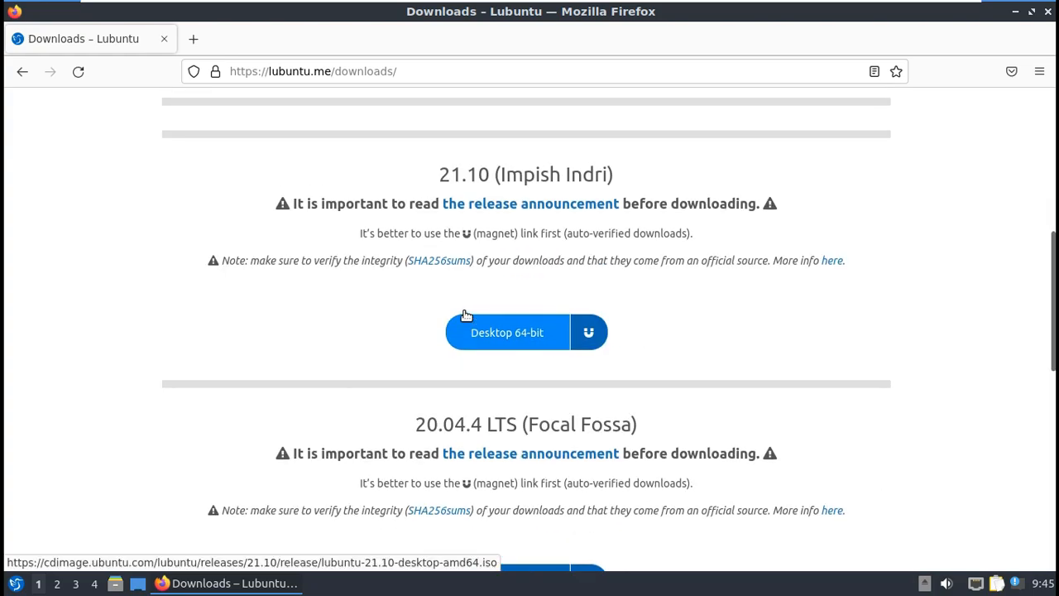
{"action": "scroll", "coordinate": [466, 315], "scroll_direction": "up", "scroll_amount": 6}
Step: Start downloading the 22.04 LTS (Jammy Jellyfish) Desktop 64-bit ISO, then cancel it
{"action": "left_click_drag", "start_coordinate": [405, 147], "coordinate": [654, 147]}
{"action": "left_click", "coordinate": [509, 307]}
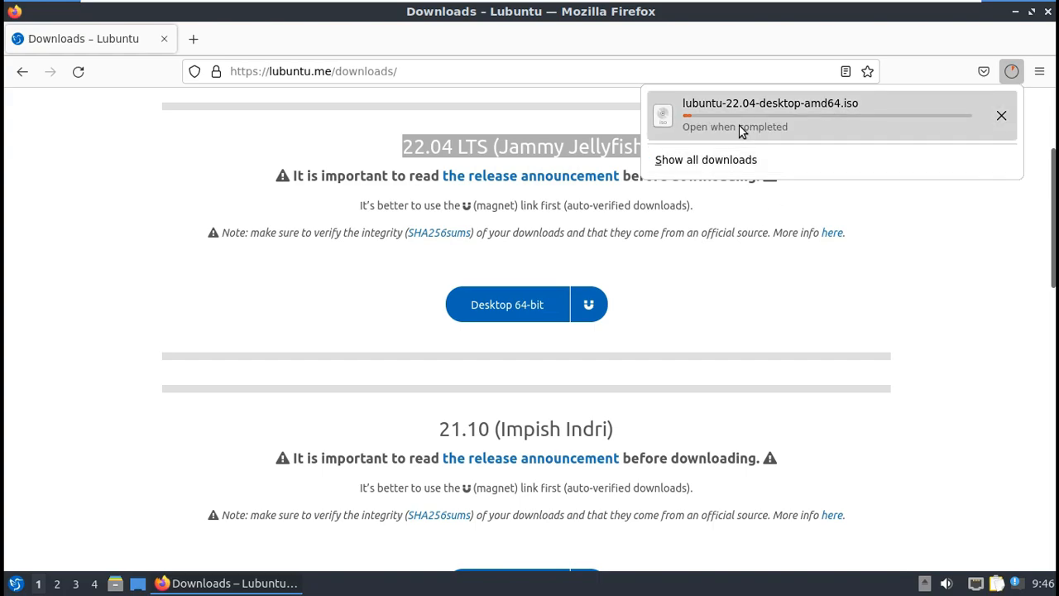
{"action": "left_click", "coordinate": [1000, 118]}
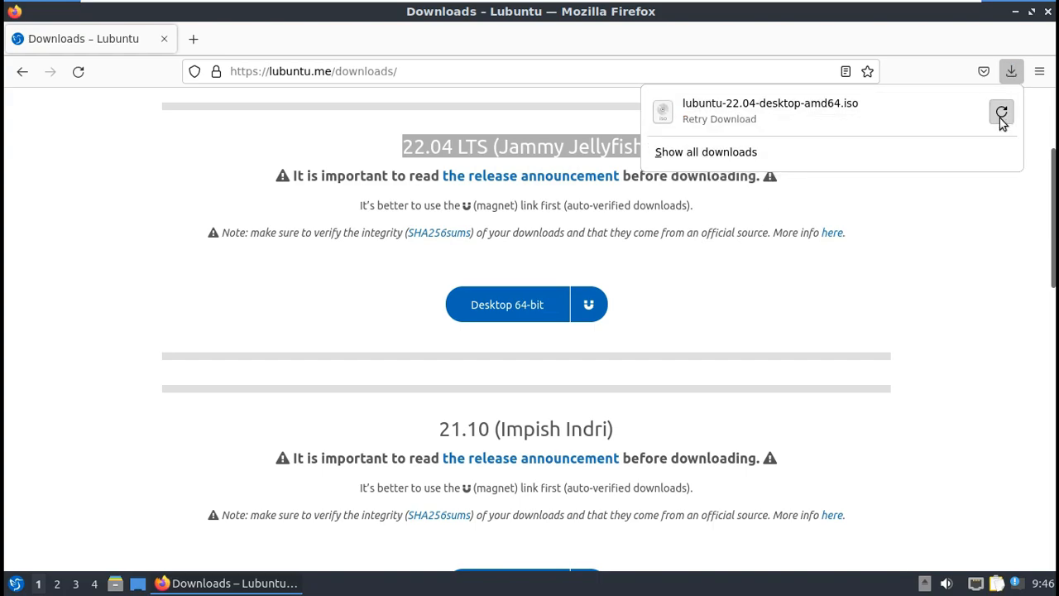
Step: Go to youtube.com/9to5linux to load the 9to5Linux channel page
{"action": "left_click", "coordinate": [563, 71]}
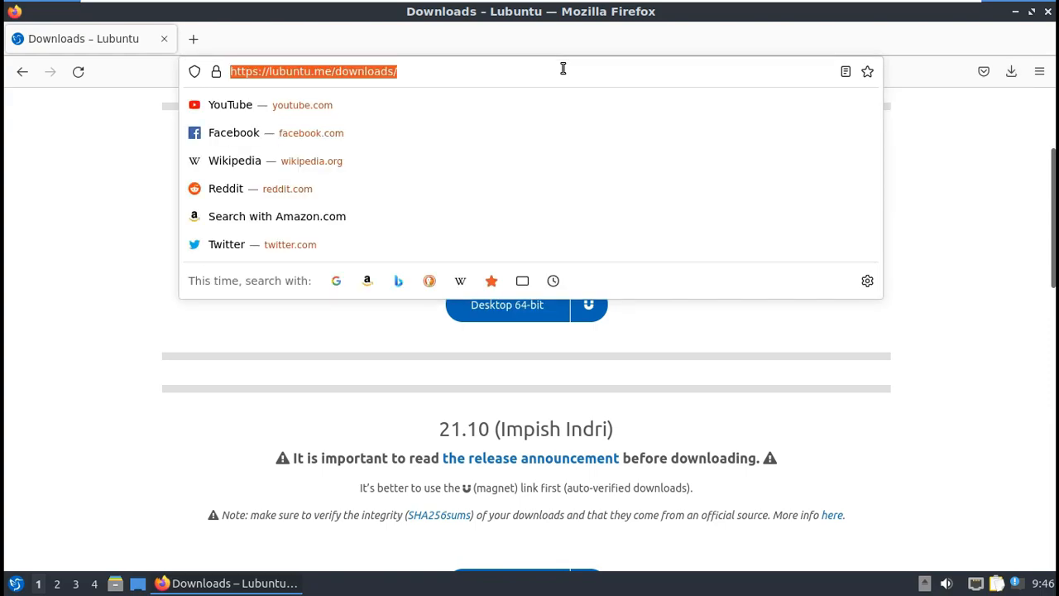
{"action": "type", "text": "youtu"}
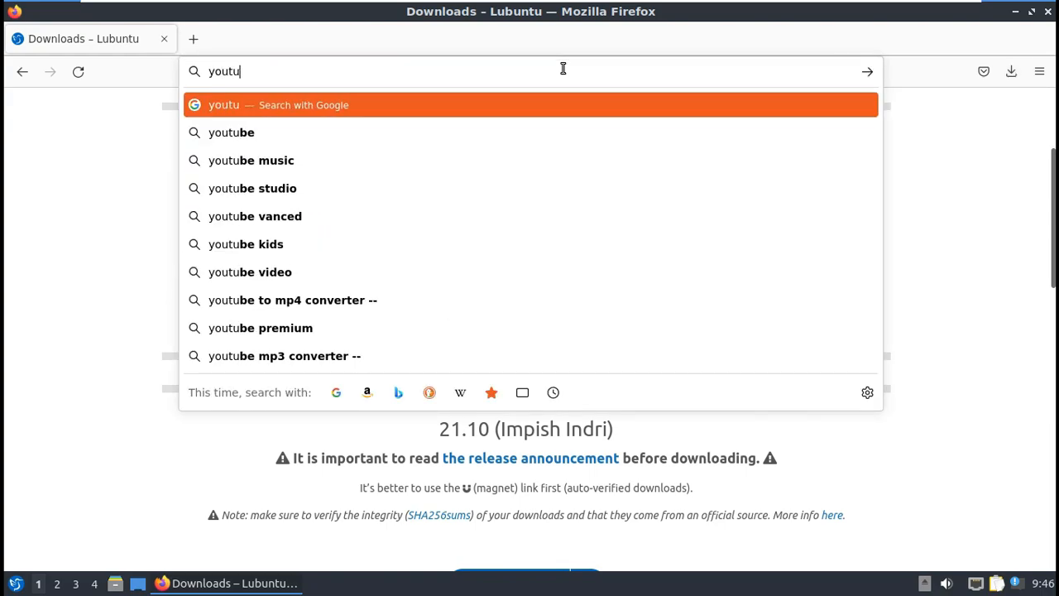
{"action": "type", "text": "be.co"}
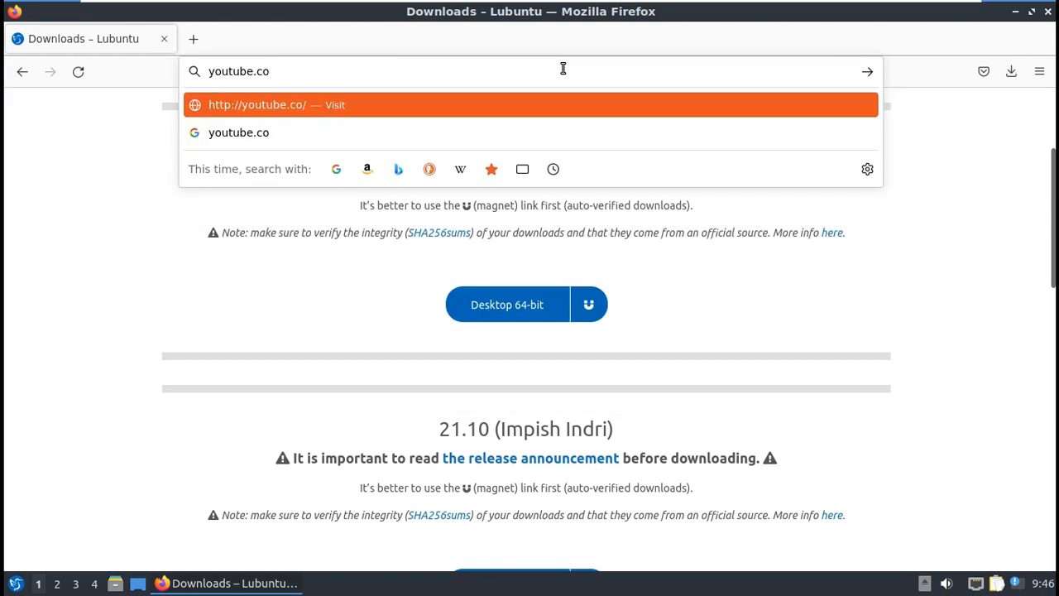
{"action": "type", "text": "m/9to5linux"}
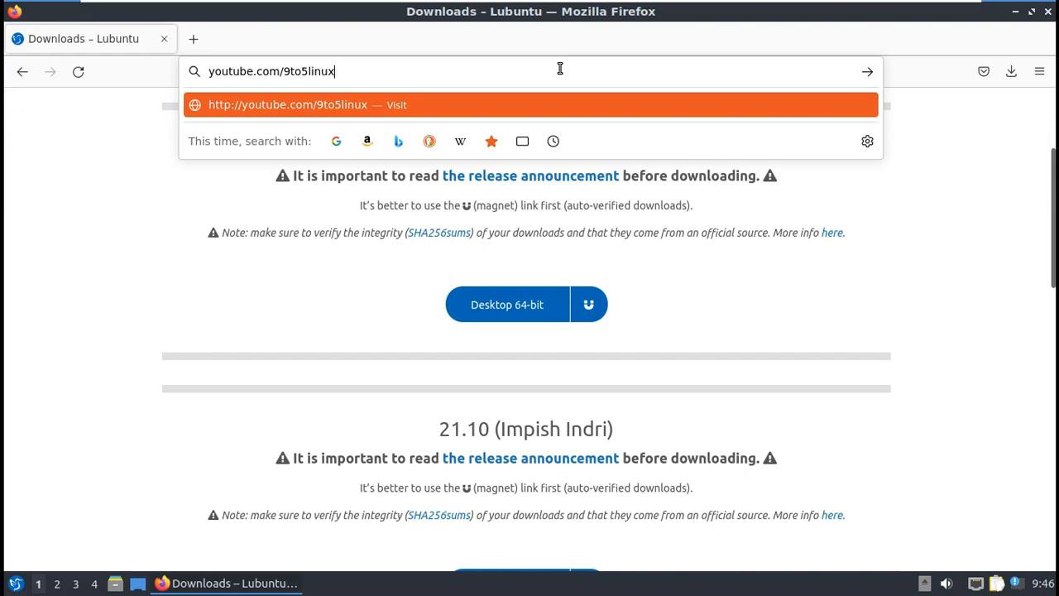
{"action": "key", "text": "Return"}
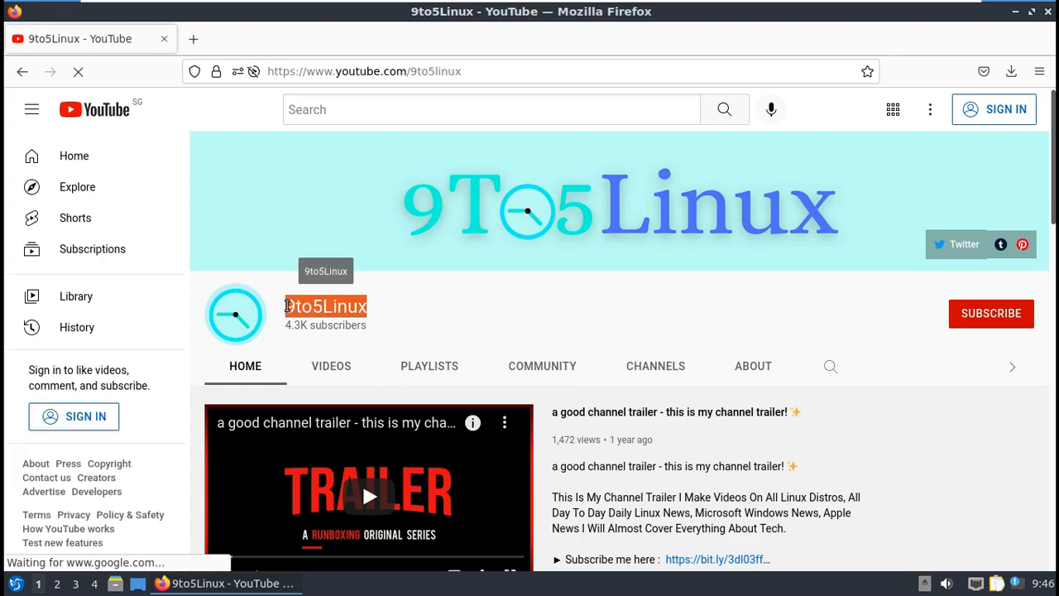
Step: Search the 9to5Linux channel for lubuntu, browse the results, and dismiss the Subscribe prompt
{"action": "left_click", "coordinate": [830, 366]}
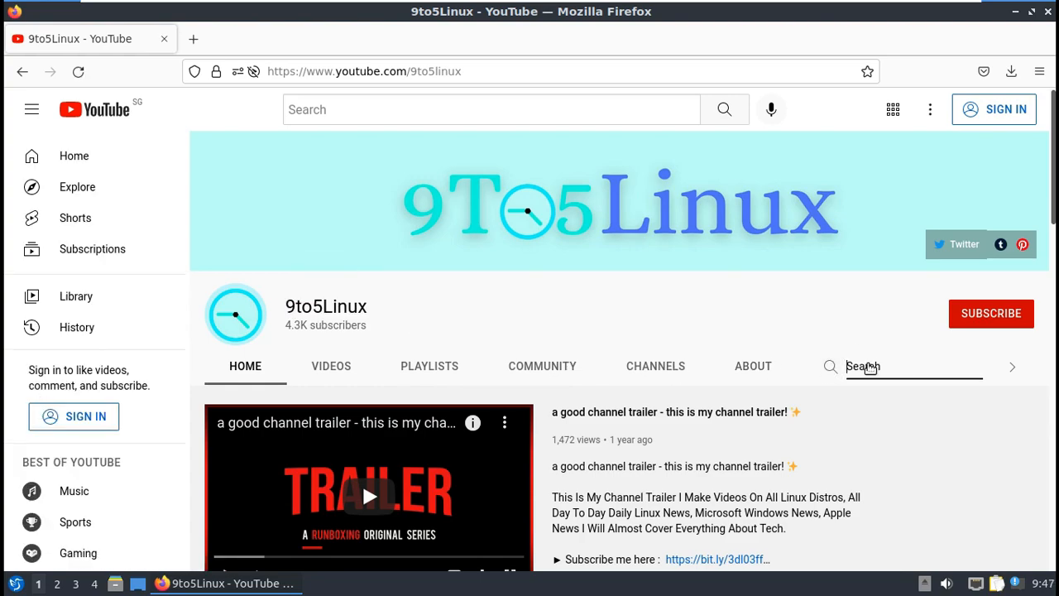
{"action": "type", "text": "lubuntu"}
{"action": "key", "text": "Return"}
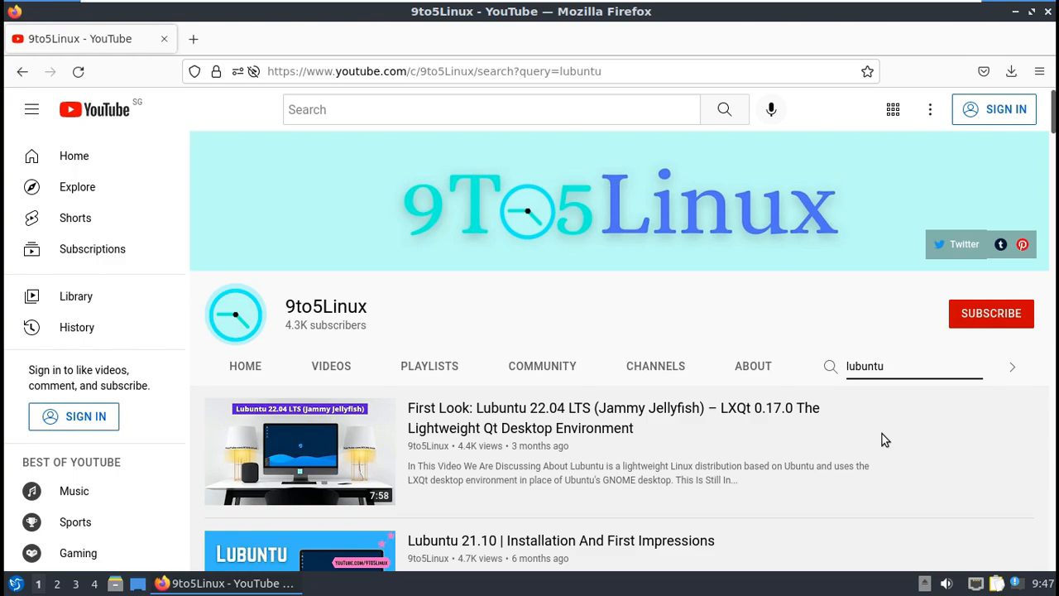
{"action": "scroll", "coordinate": [882, 435], "scroll_direction": "down", "scroll_amount": 2}
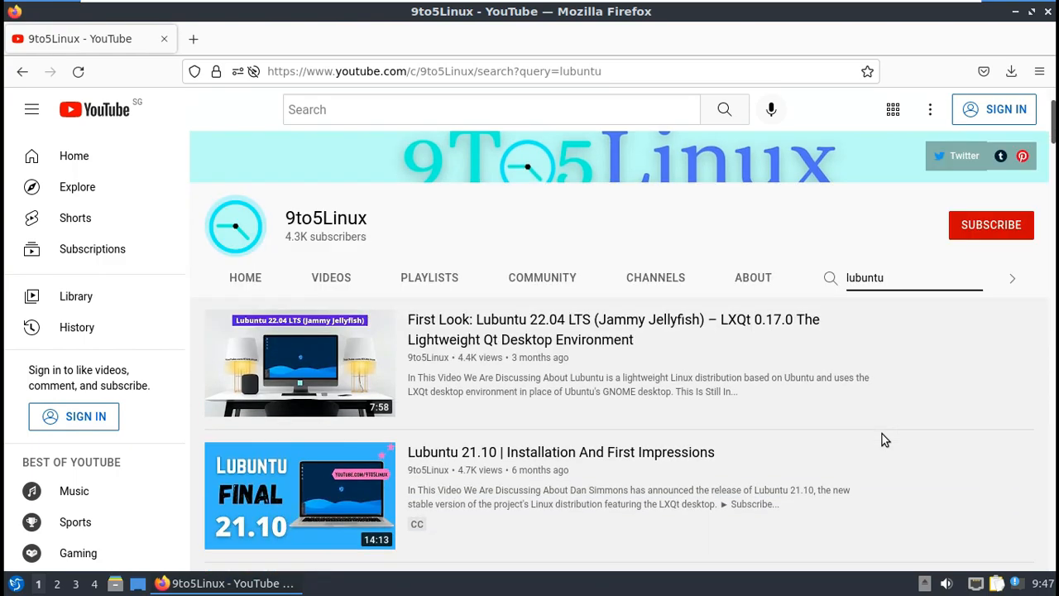
{"action": "scroll", "coordinate": [882, 434], "scroll_direction": "down", "scroll_amount": 4}
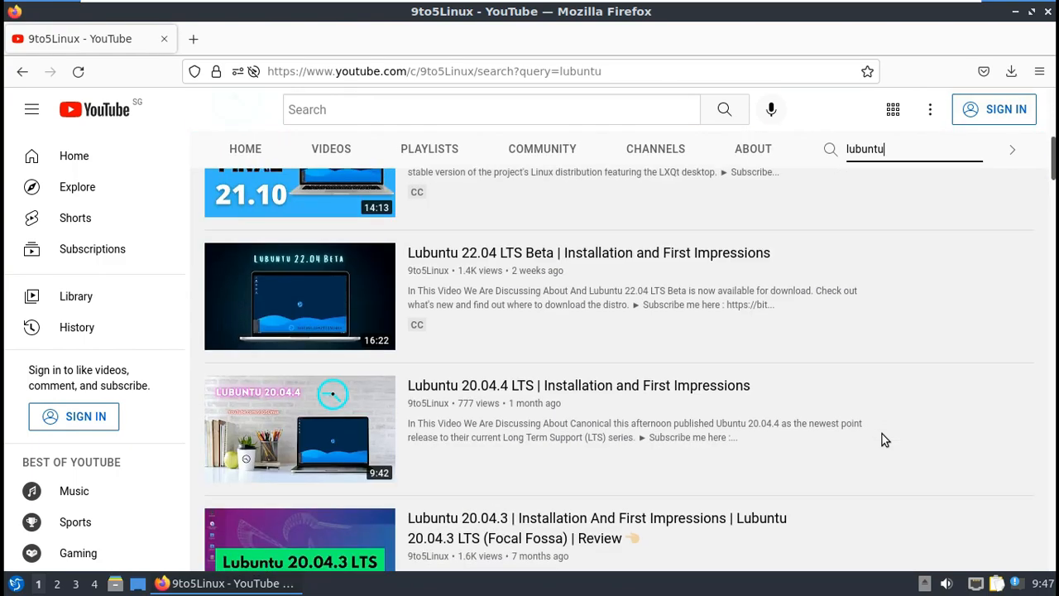
{"action": "scroll", "coordinate": [882, 434], "scroll_direction": "down", "scroll_amount": 6}
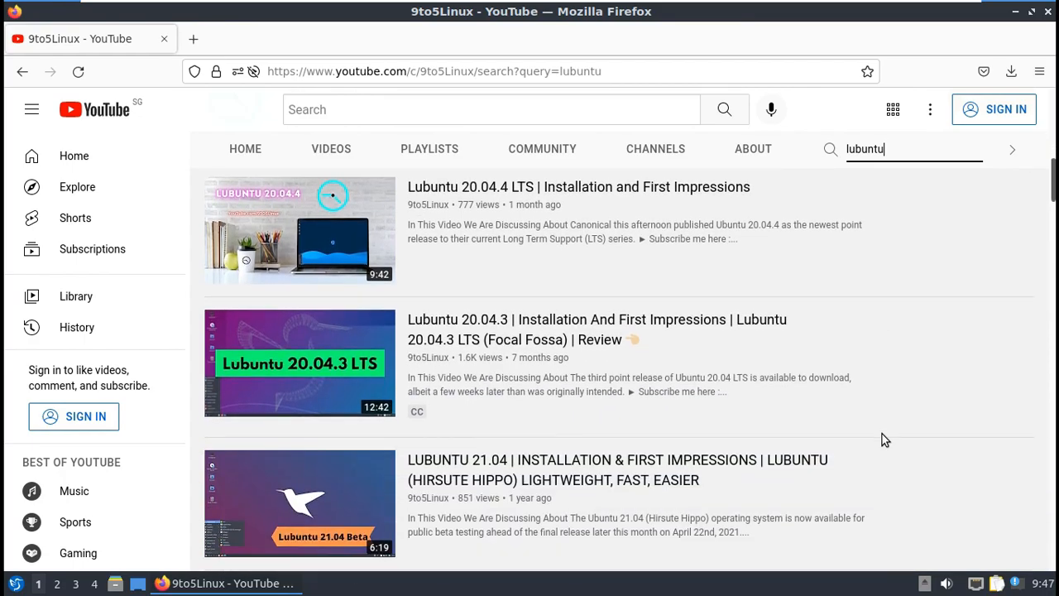
{"action": "scroll", "coordinate": [882, 434], "scroll_direction": "up", "scroll_amount": 12}
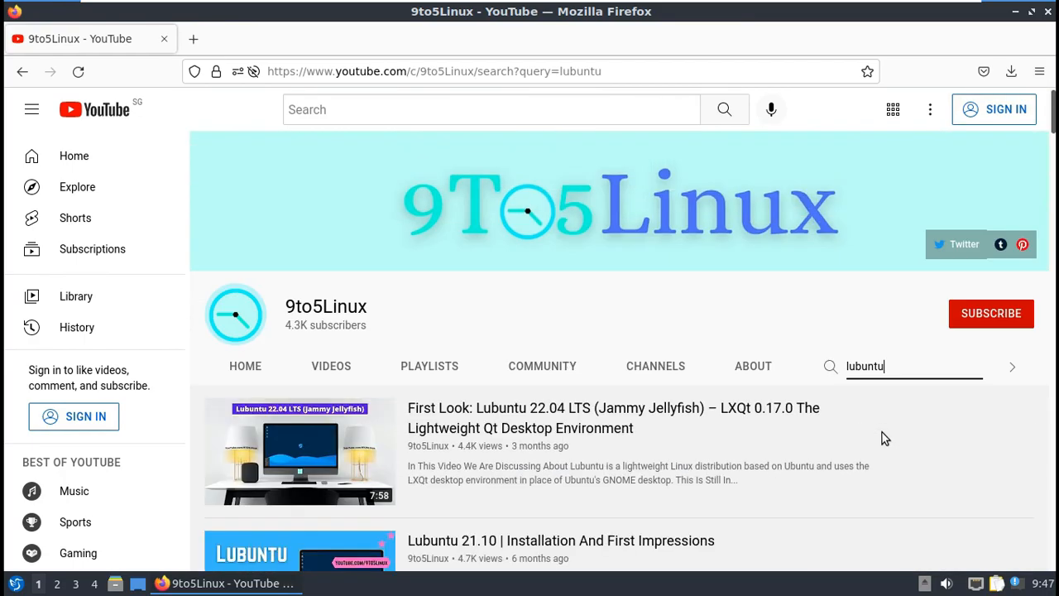
{"action": "left_click", "coordinate": [986, 313]}
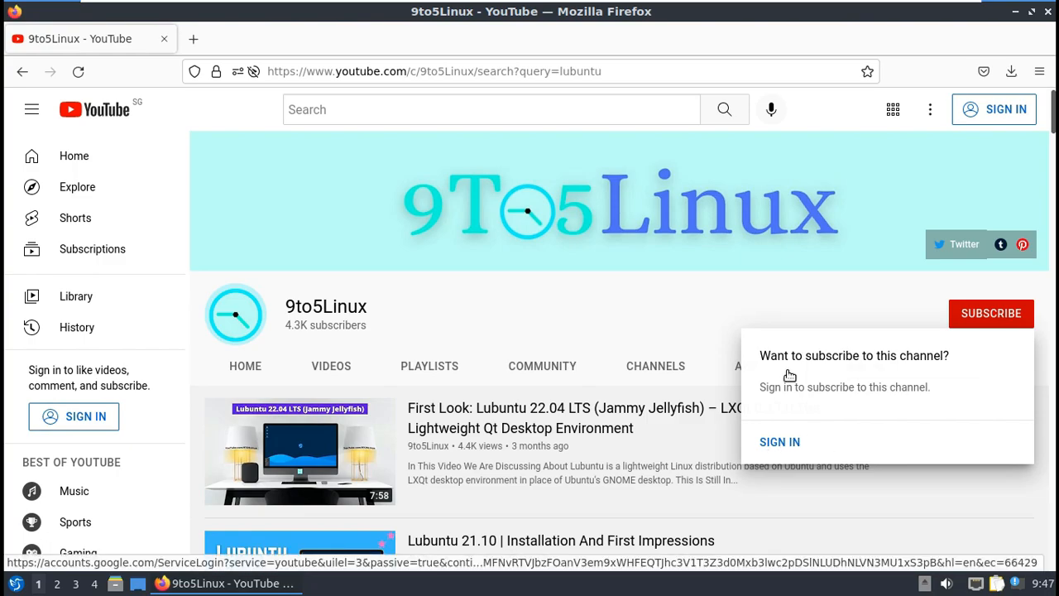
{"action": "left_click", "coordinate": [765, 286]}
Step: Search the channel for ubuntu, browse the results, dismiss the Subscribe prompt, and close Firefox
{"action": "left_click", "coordinate": [831, 365]}
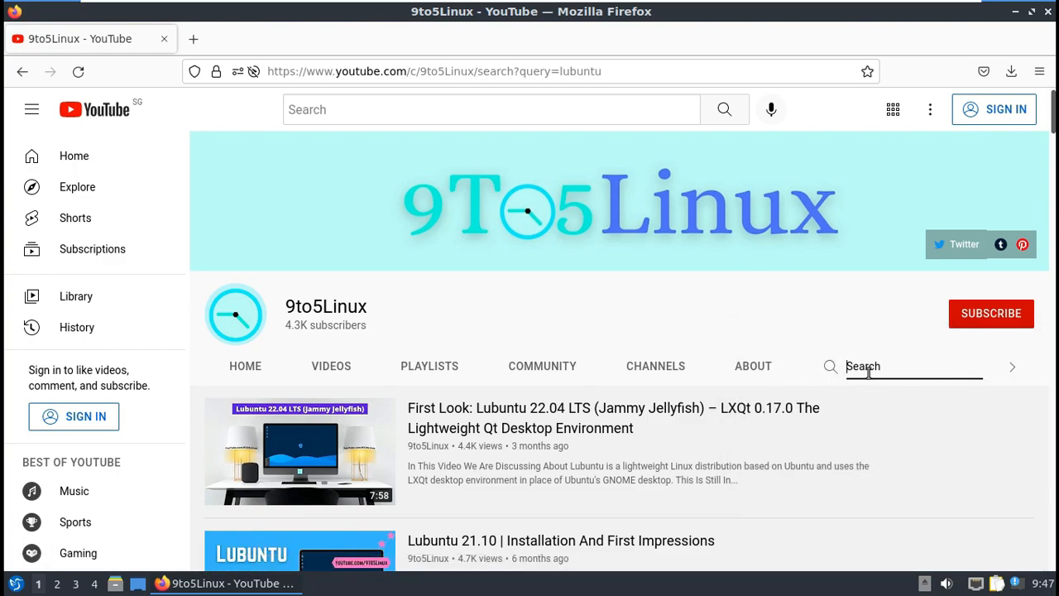
{"action": "type", "text": "ubuntu"}
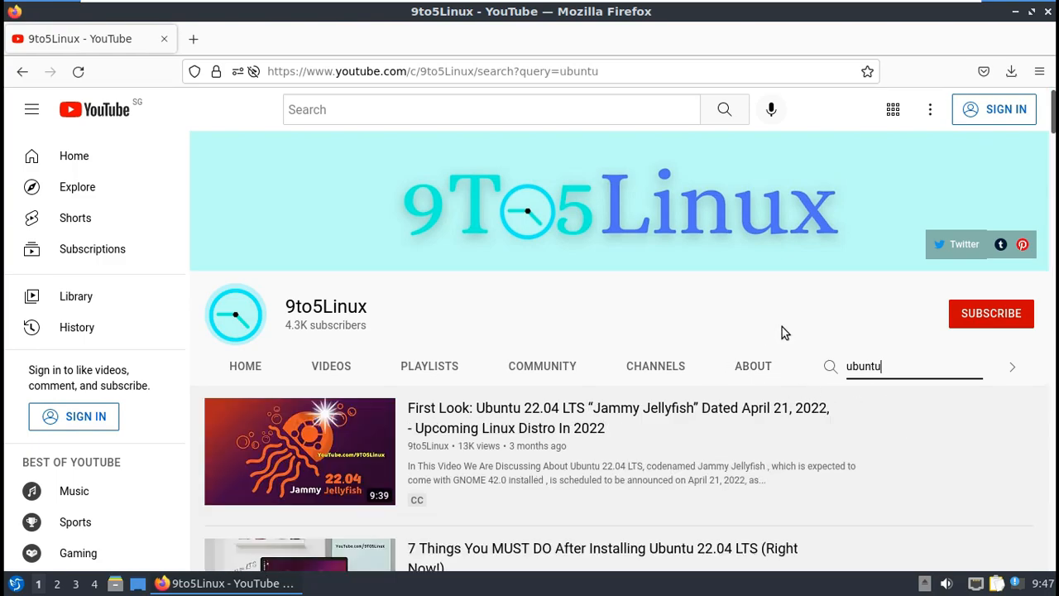
{"action": "scroll", "coordinate": [786, 331], "scroll_direction": "down", "scroll_amount": 2}
{"action": "scroll", "coordinate": [860, 367], "scroll_direction": "down", "scroll_amount": 5}
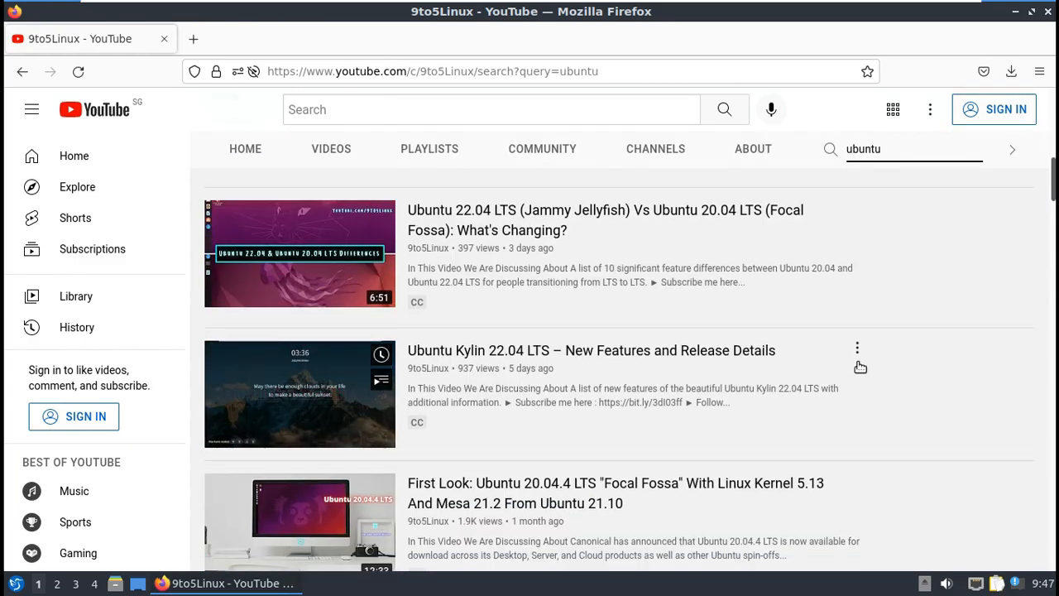
{"action": "scroll", "coordinate": [861, 367], "scroll_direction": "up", "scroll_amount": 6}
{"action": "scroll", "coordinate": [859, 364], "scroll_direction": "down", "scroll_amount": 5}
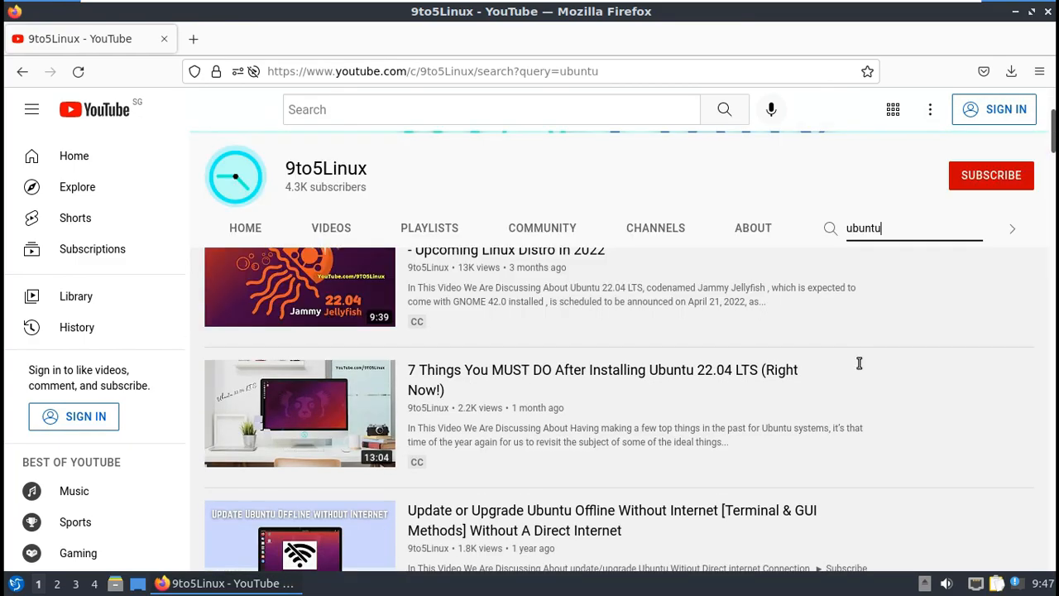
{"action": "scroll", "coordinate": [861, 367], "scroll_direction": "down", "scroll_amount": 5}
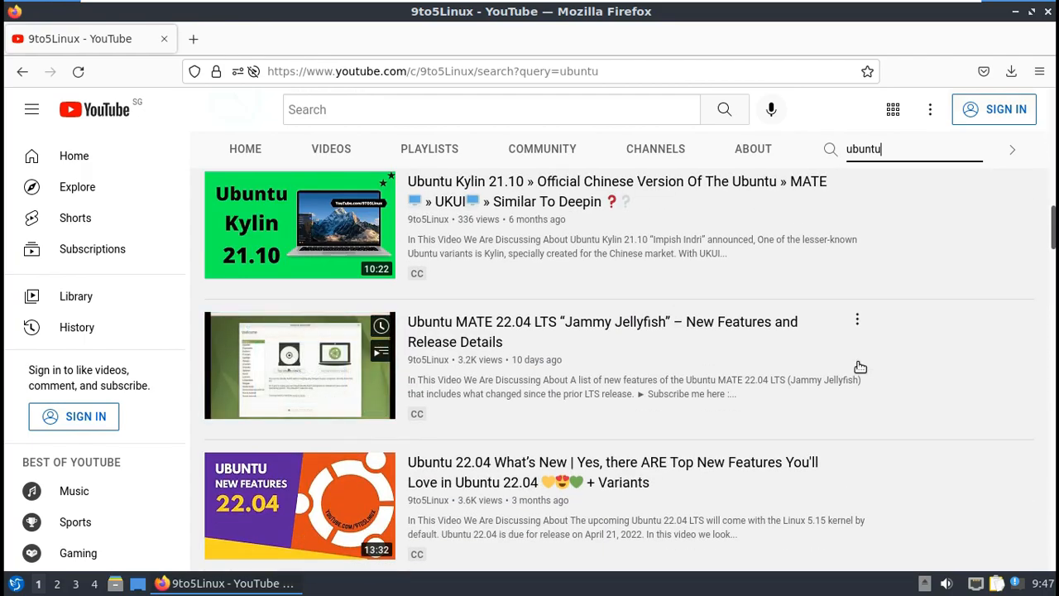
{"action": "scroll", "coordinate": [861, 366], "scroll_direction": "down", "scroll_amount": 3}
{"action": "scroll", "coordinate": [859, 367], "scroll_direction": "up", "scroll_amount": 8}
{"action": "scroll", "coordinate": [858, 368], "scroll_direction": "up", "scroll_amount": 6}
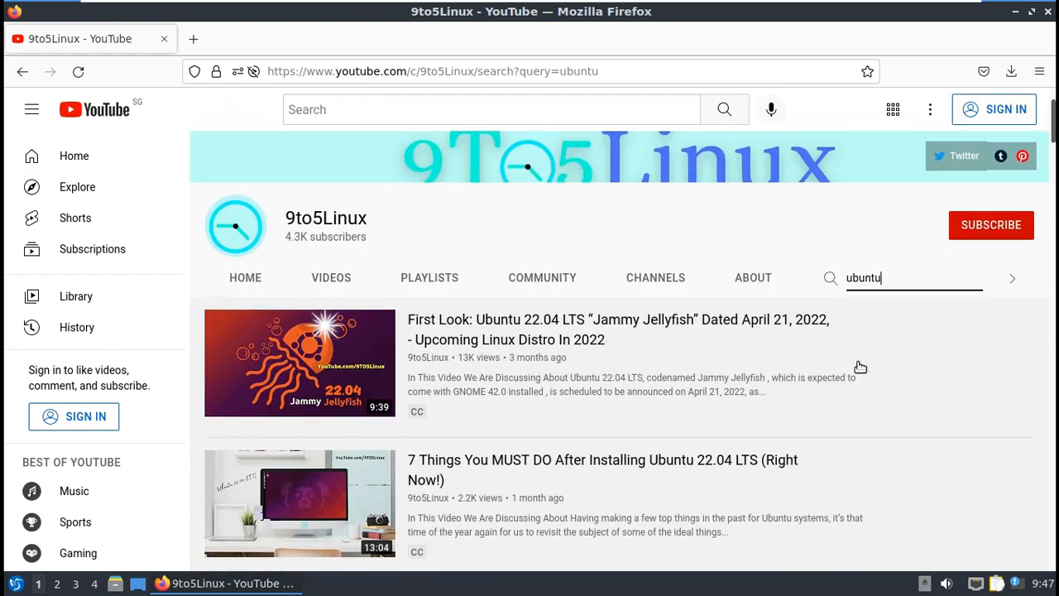
{"action": "left_click", "coordinate": [982, 320]}
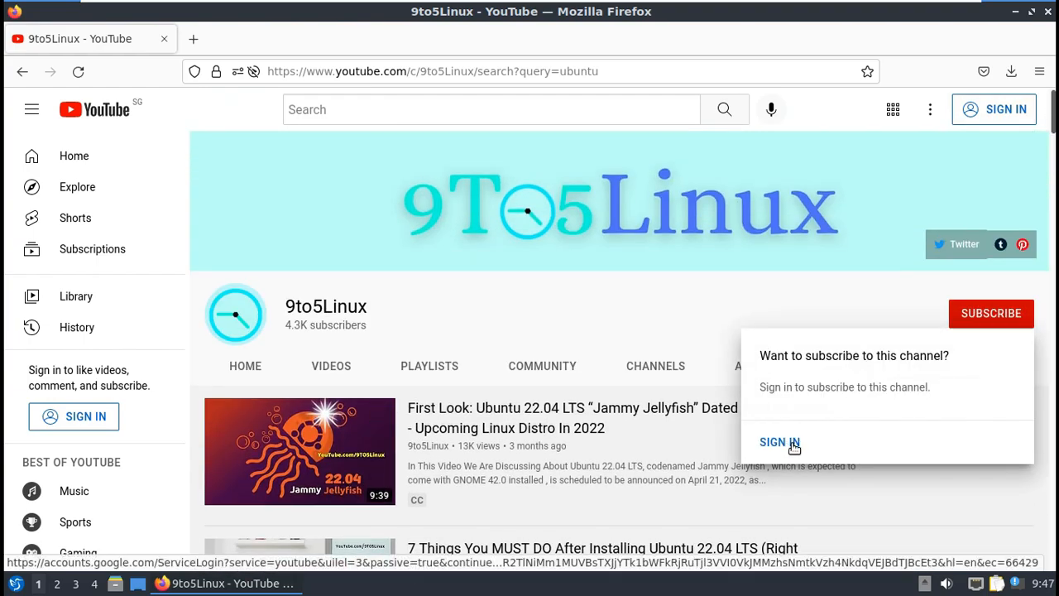
{"action": "left_click", "coordinate": [720, 306]}
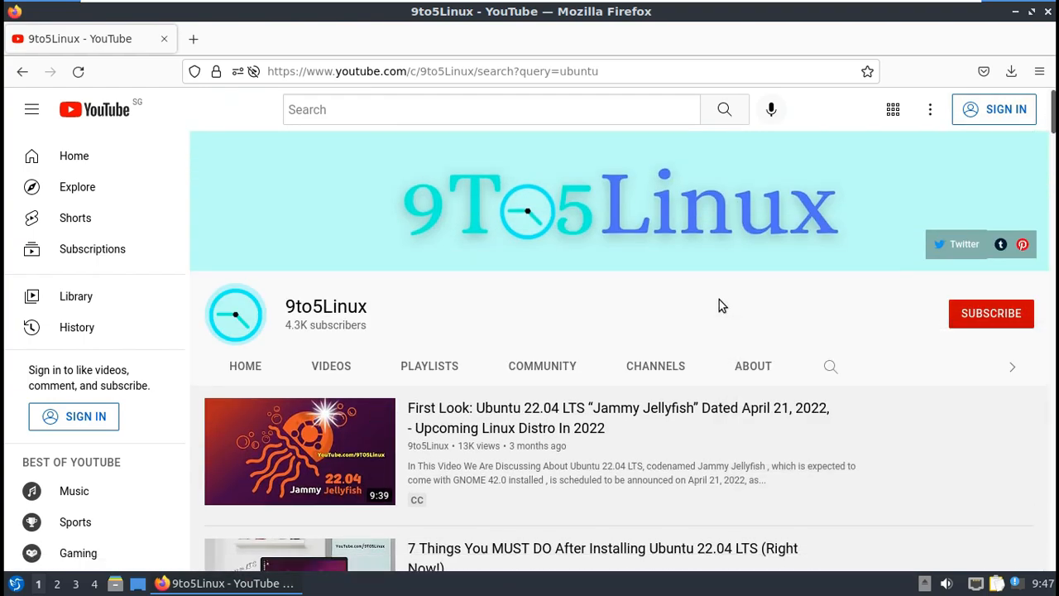
{"action": "left_click", "coordinate": [1047, 11]}
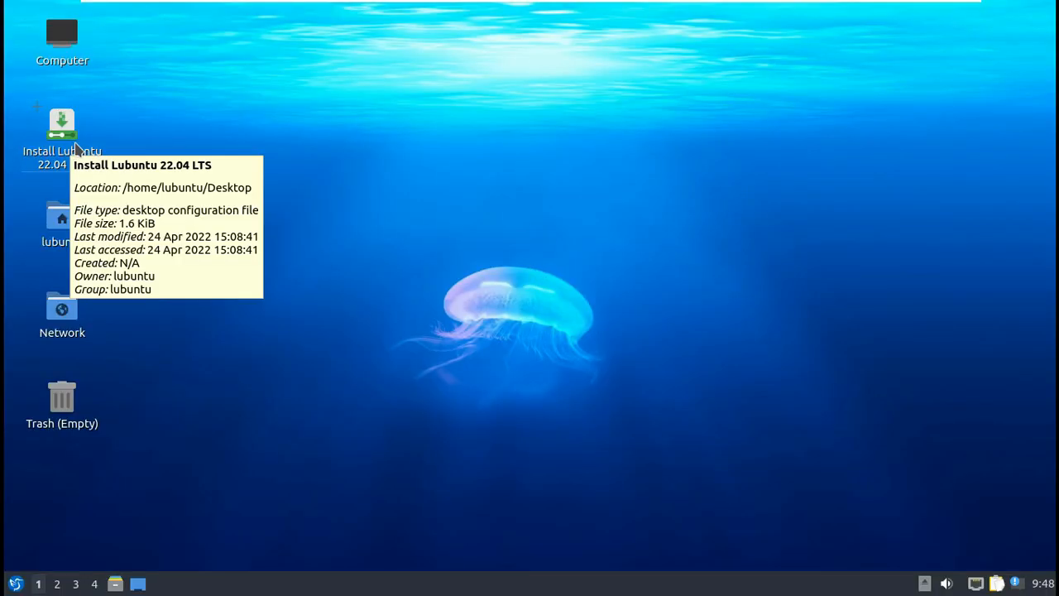
Step: Launch the Install Lubuntu 22.04 LTS installer and view its About information
{"action": "left_click", "coordinate": [58, 132]}
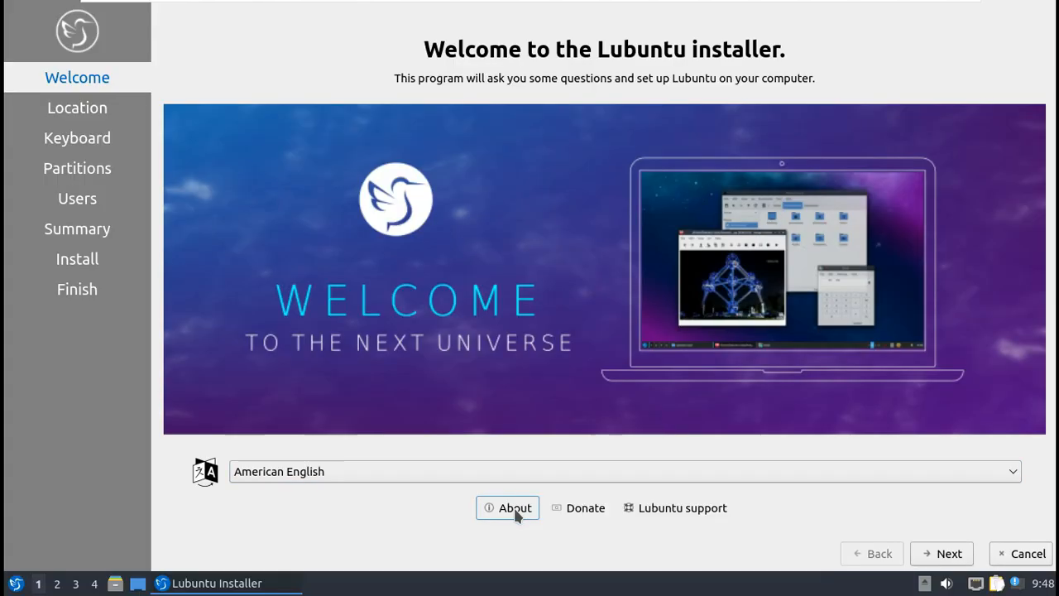
{"action": "left_click", "coordinate": [514, 507]}
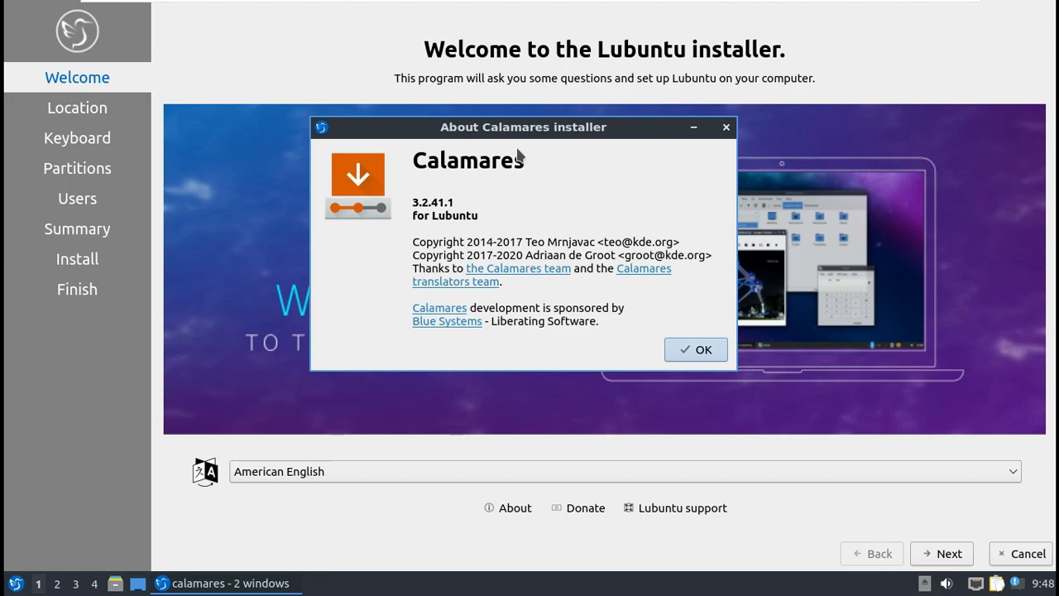
{"action": "left_click", "coordinate": [697, 350]}
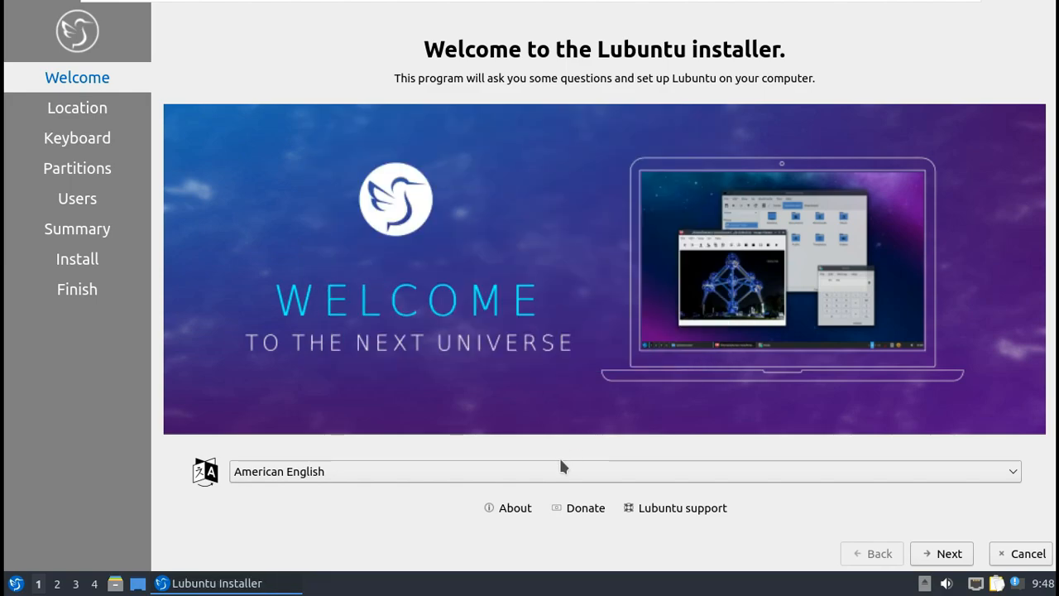
Step: Keep American English as the language and pick Los Angeles on the timezone map
{"action": "left_click", "coordinate": [538, 472]}
{"action": "scroll", "coordinate": [451, 423], "scroll_direction": "up", "scroll_amount": 2}
{"action": "scroll", "coordinate": [452, 423], "scroll_direction": "down", "scroll_amount": 4}
{"action": "scroll", "coordinate": [451, 417], "scroll_direction": "down", "scroll_amount": 10}
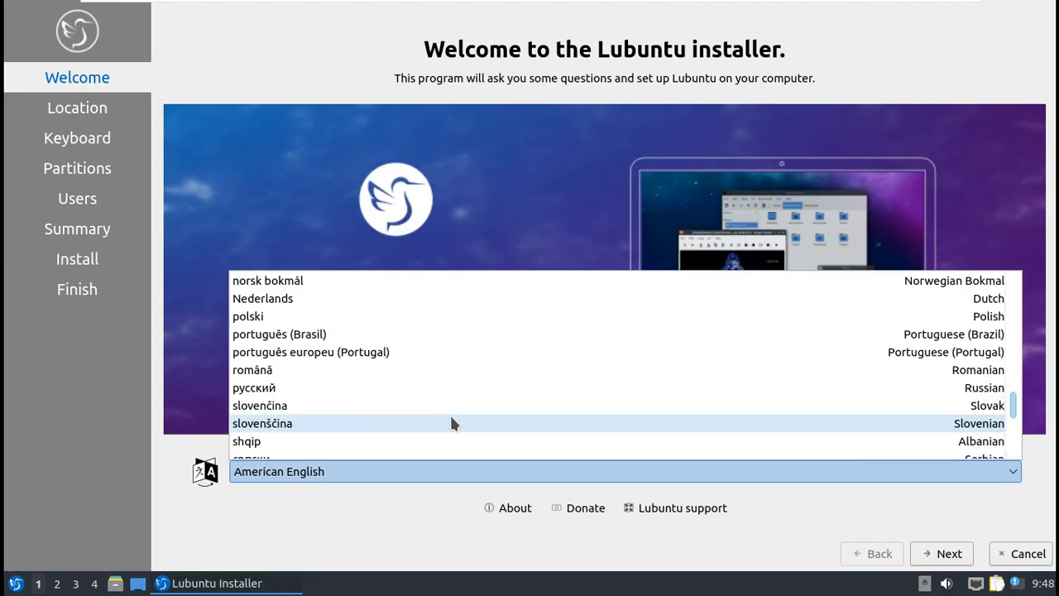
{"action": "left_click", "coordinate": [297, 508]}
{"action": "left_click", "coordinate": [940, 554]}
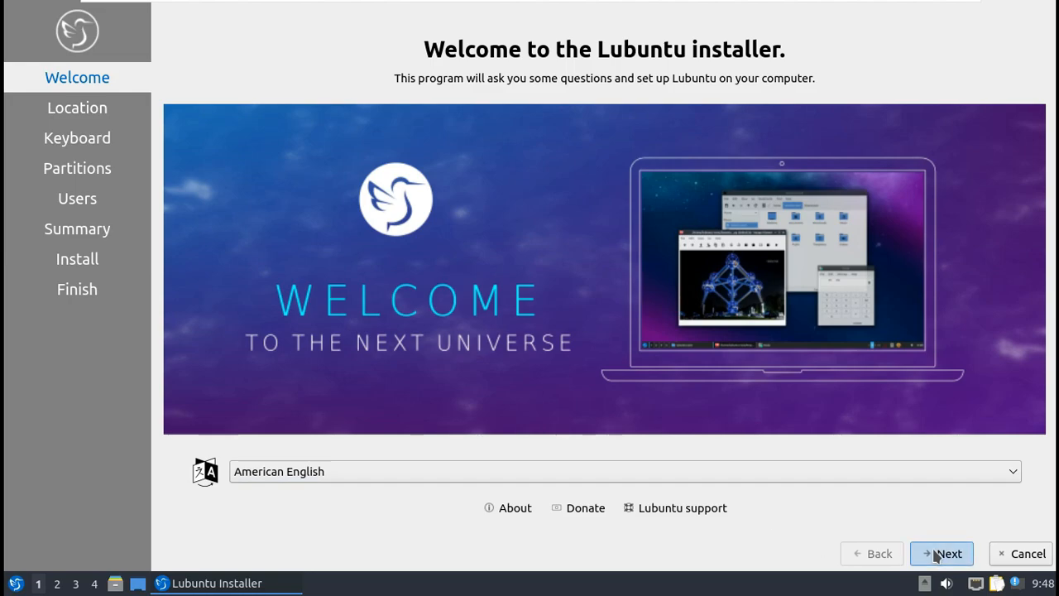
{"action": "left_click", "coordinate": [386, 135]}
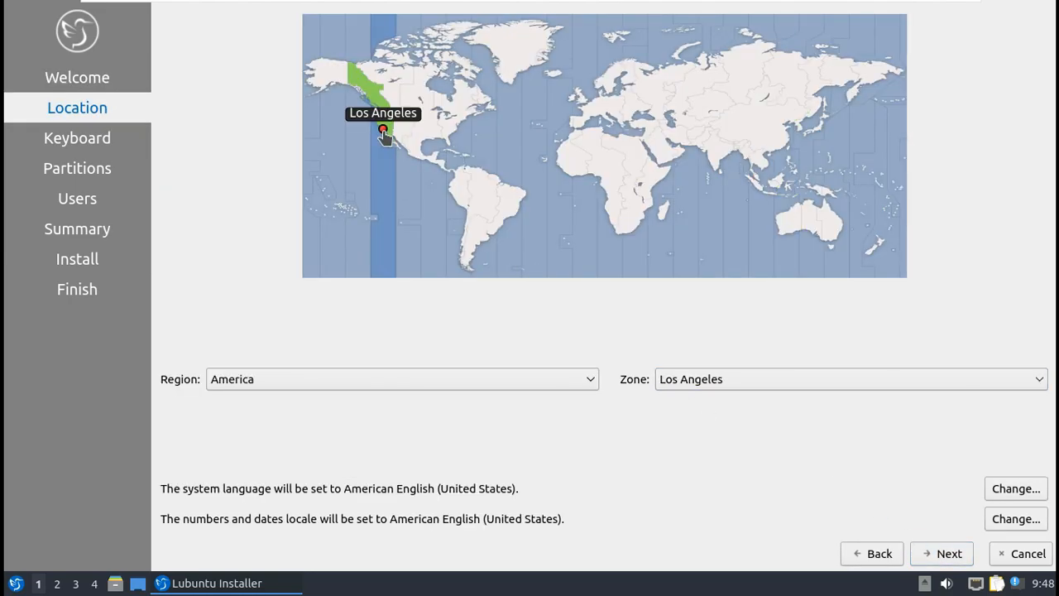
Step: Confirm the region America and the time zone Los Angeles
{"action": "left_click", "coordinate": [334, 382]}
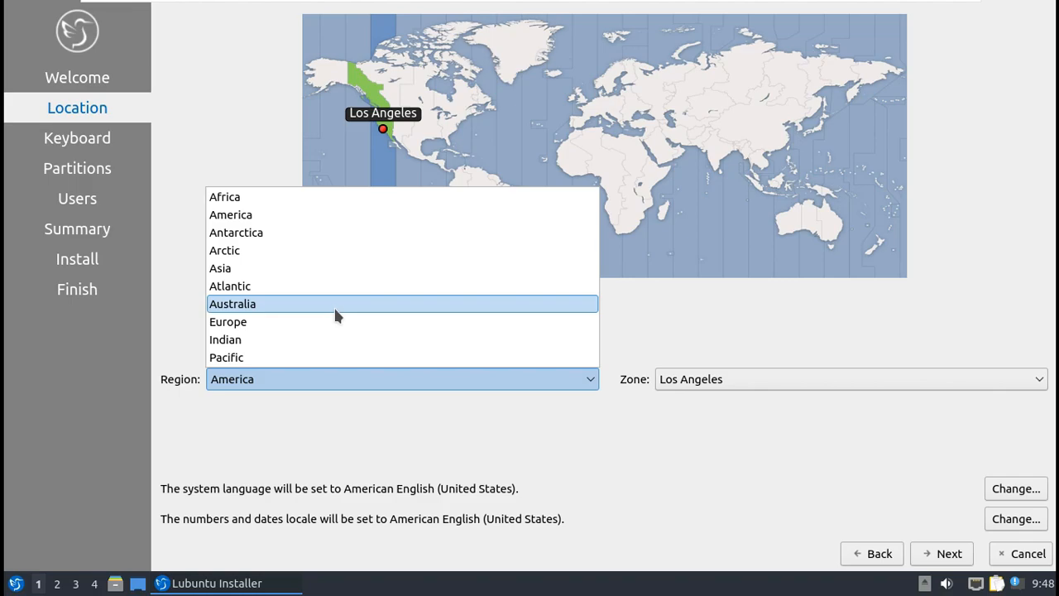
{"action": "left_click", "coordinate": [706, 426]}
{"action": "left_click", "coordinate": [778, 385]}
{"action": "scroll", "coordinate": [711, 281], "scroll_direction": "up", "scroll_amount": 13}
{"action": "scroll", "coordinate": [716, 263], "scroll_direction": "up", "scroll_amount": 12}
{"action": "left_click", "coordinate": [699, 478]}
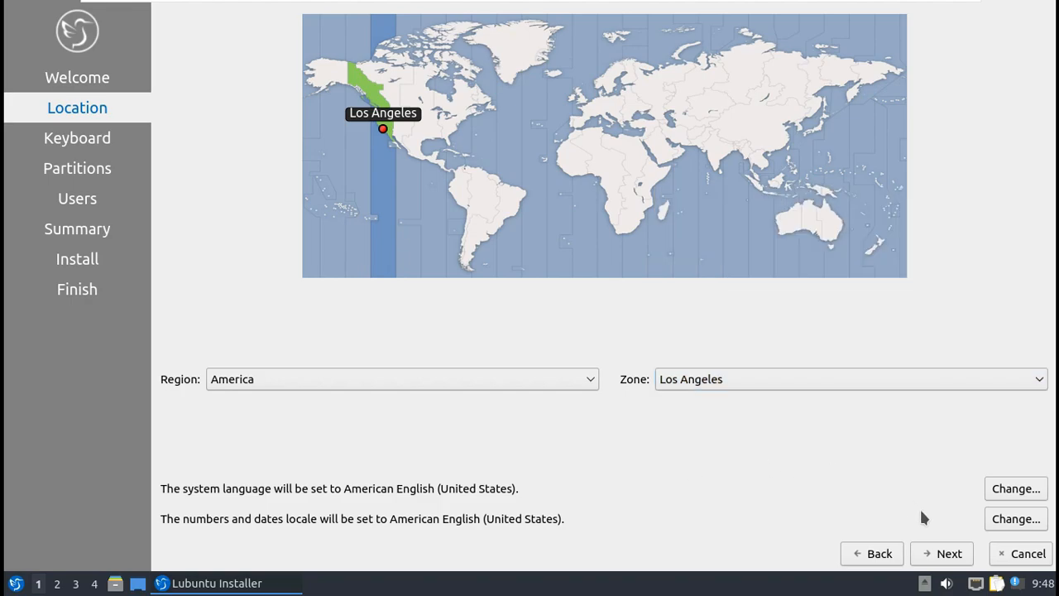
Step: Keep the English (US) keyboard layout and move on to partitioning
{"action": "left_click", "coordinate": [946, 552]}
{"action": "left_click_drag", "start_coordinate": [591, 279], "coordinate": [594, 305]}
{"action": "scroll", "coordinate": [742, 387], "scroll_direction": "down", "scroll_amount": 1}
{"action": "scroll", "coordinate": [743, 393], "scroll_direction": "up", "scroll_amount": 1}
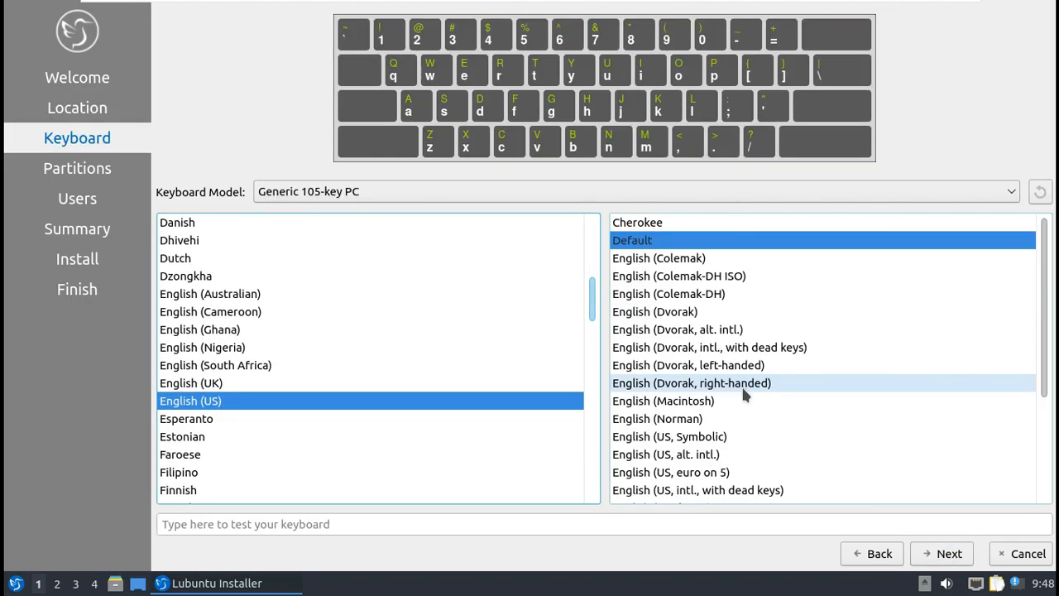
{"action": "left_click", "coordinate": [939, 560]}
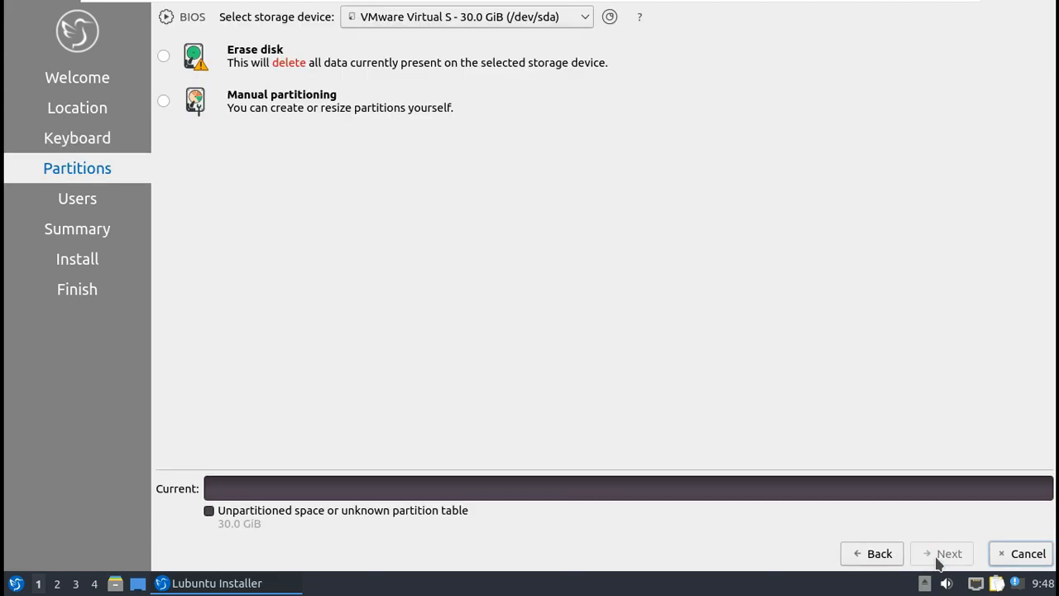
Step: Choose Erase disk with Swap to file and the MBR boot loader, without encryption, and enable automatic login
{"action": "left_click", "coordinate": [166, 54]}
{"action": "left_click", "coordinate": [316, 100]}
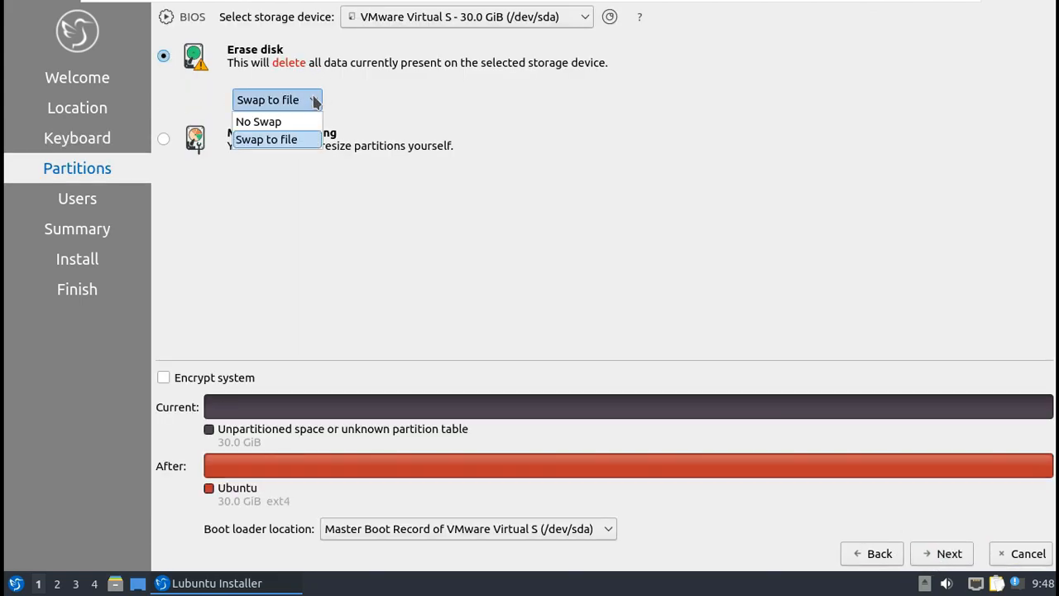
{"action": "left_click", "coordinate": [448, 287]}
{"action": "left_click", "coordinate": [443, 528]}
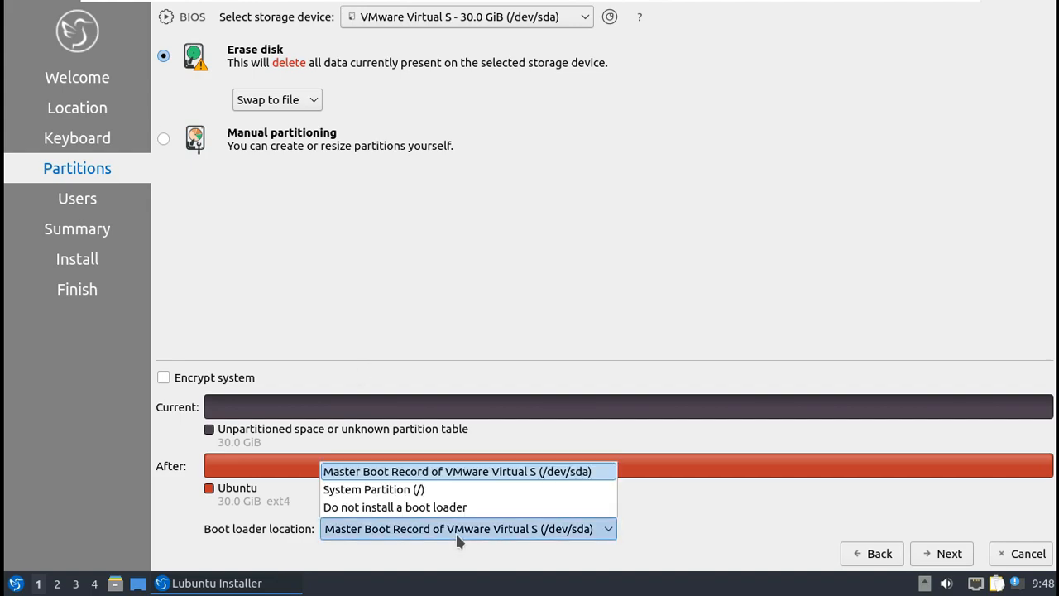
{"action": "left_click", "coordinate": [603, 331]}
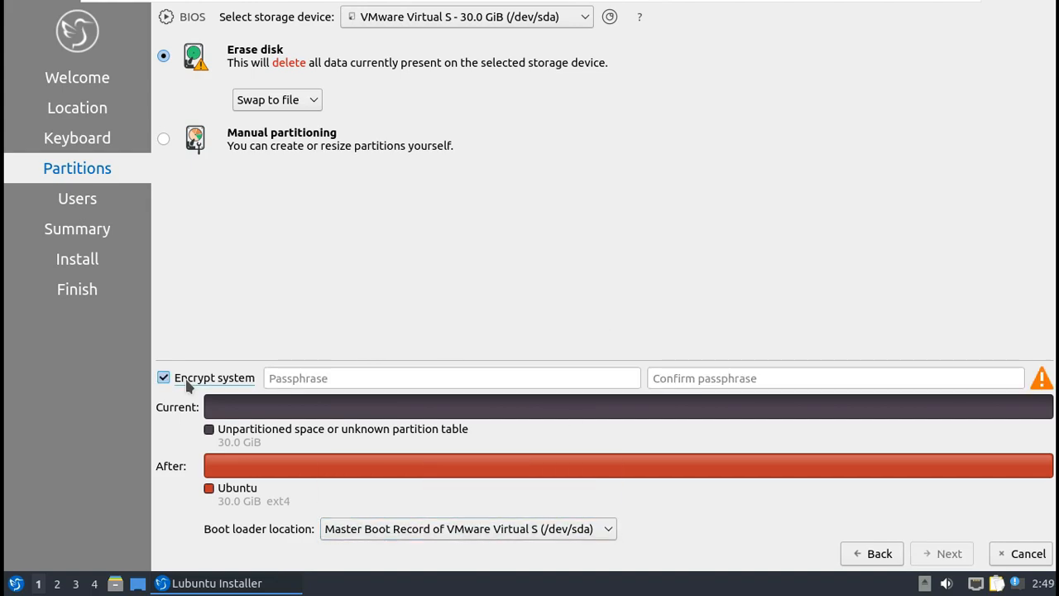
{"action": "left_click", "coordinate": [187, 383]}
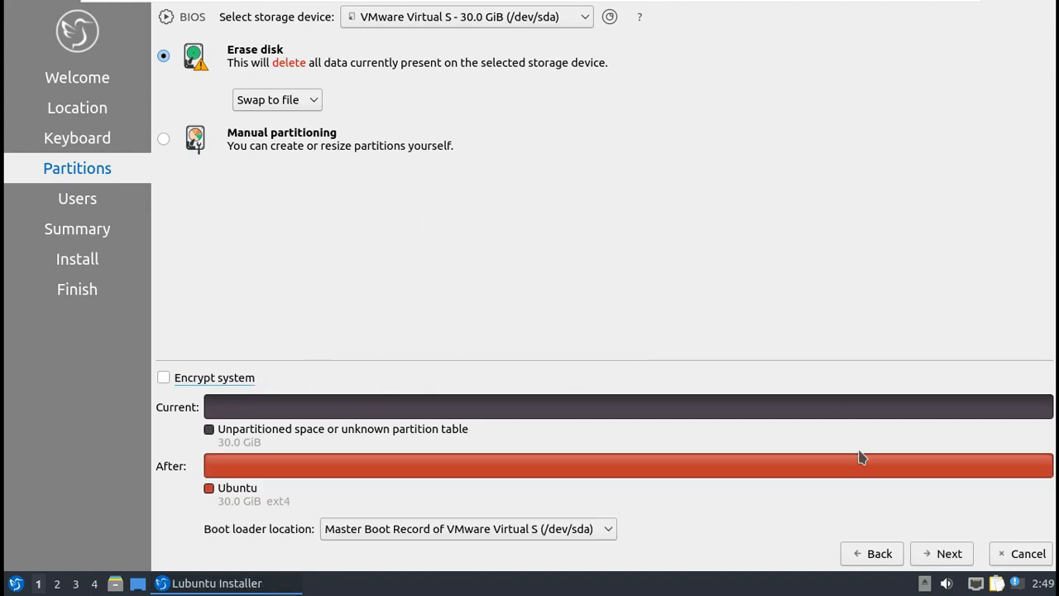
{"action": "left_click", "coordinate": [934, 553]}
{"action": "left_click", "coordinate": [258, 223]}
{"action": "left_click", "coordinate": [229, 37]}
Step: Enter the user's full name and remove the -vmwarevirtualplatform suffix from the computer name
{"action": "type", "text": "runboxing"}
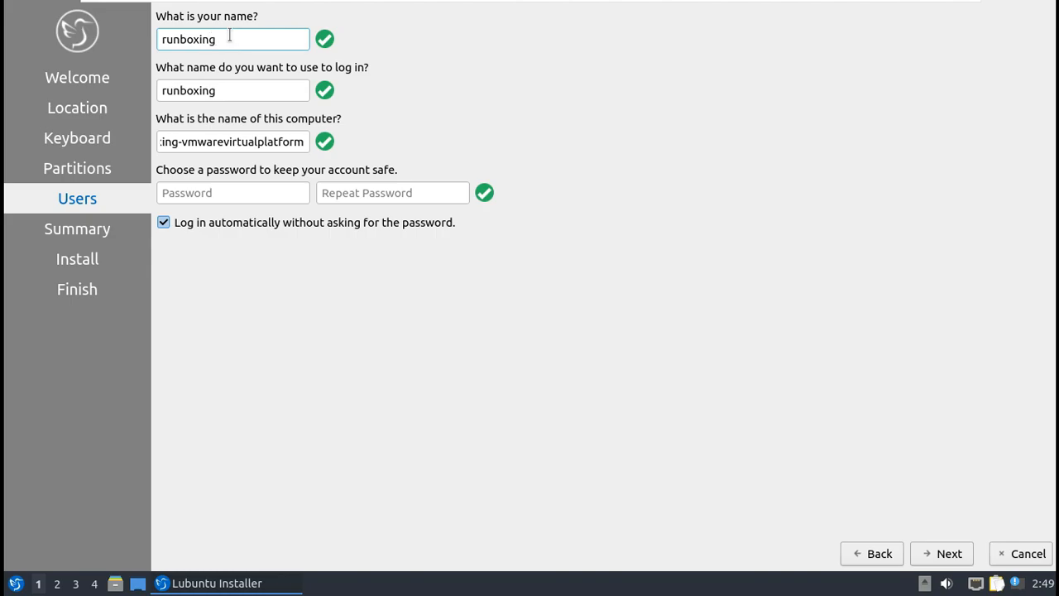
{"action": "left_click_drag", "start_coordinate": [176, 141], "coordinate": [411, 151]}
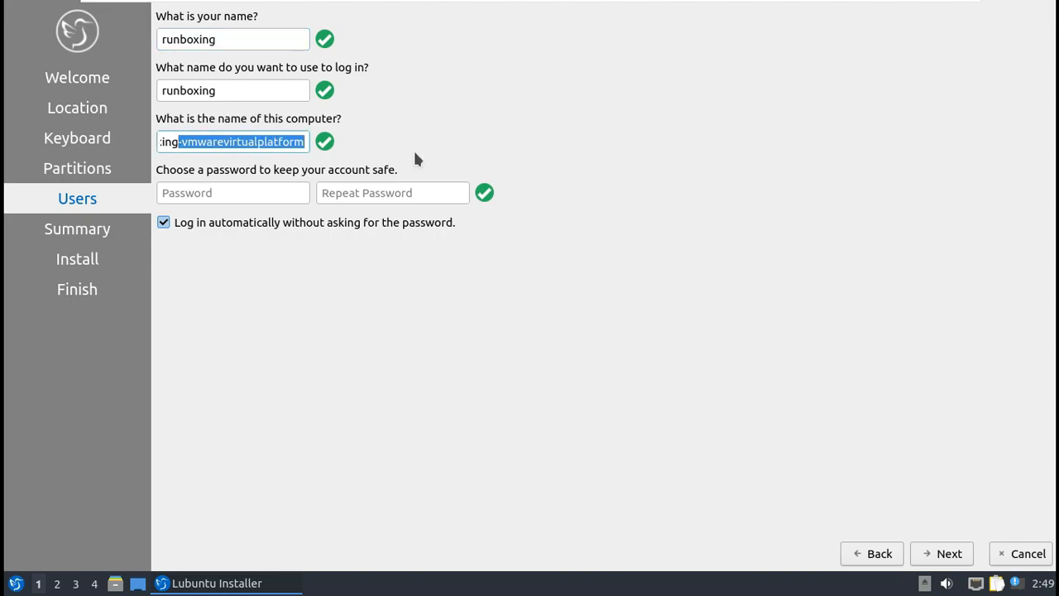
{"action": "key", "text": "BackSpace"}
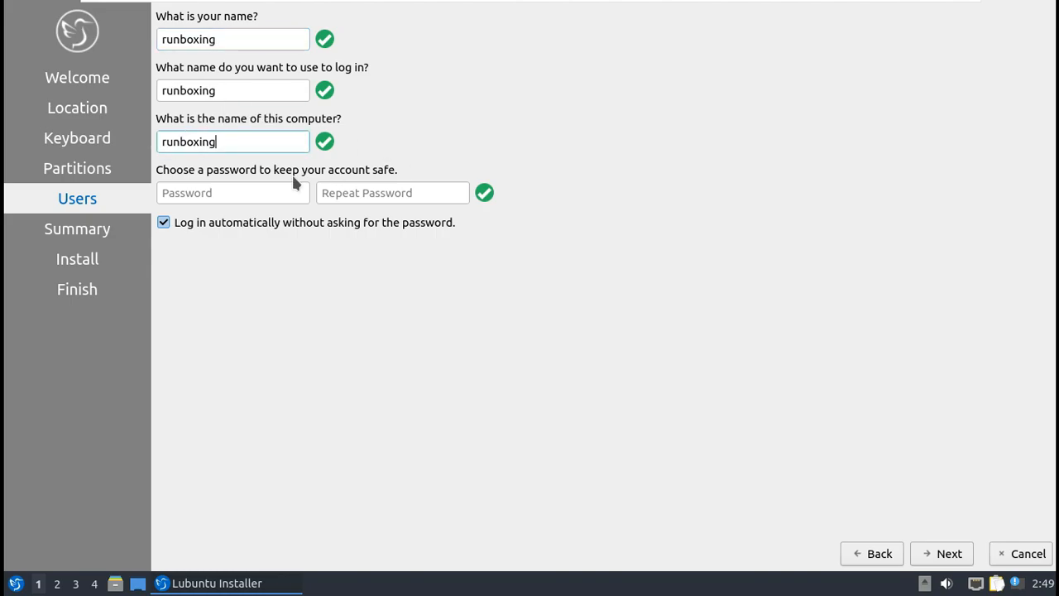
Step: Enter and repeat the account password, then continue to the Summary
{"action": "left_click", "coordinate": [274, 189]}
{"action": "type", "text": "1234"}
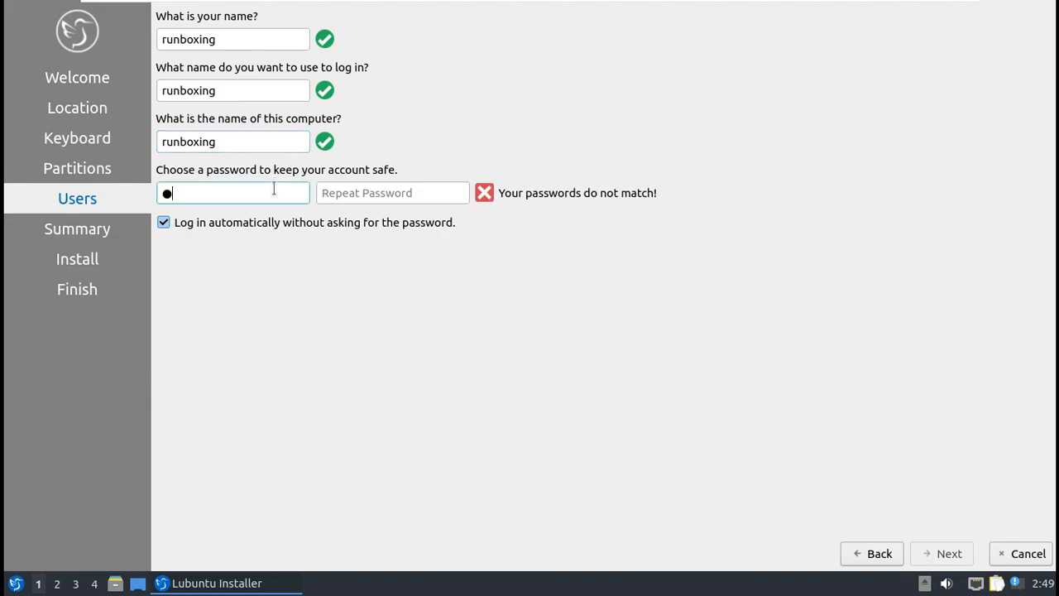
{"action": "left_click", "coordinate": [375, 193]}
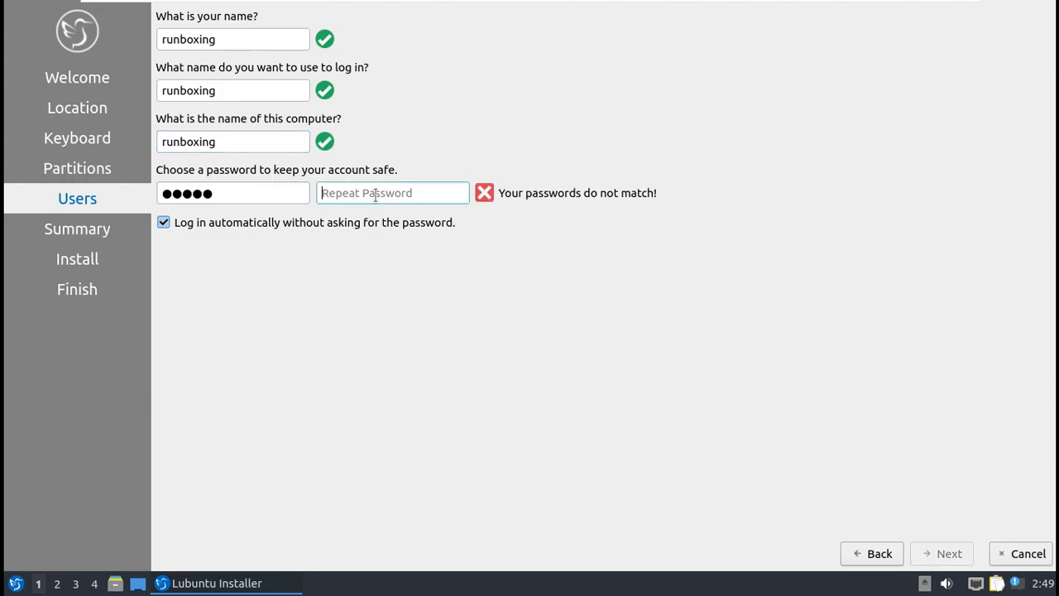
{"action": "type", "text": "12345"}
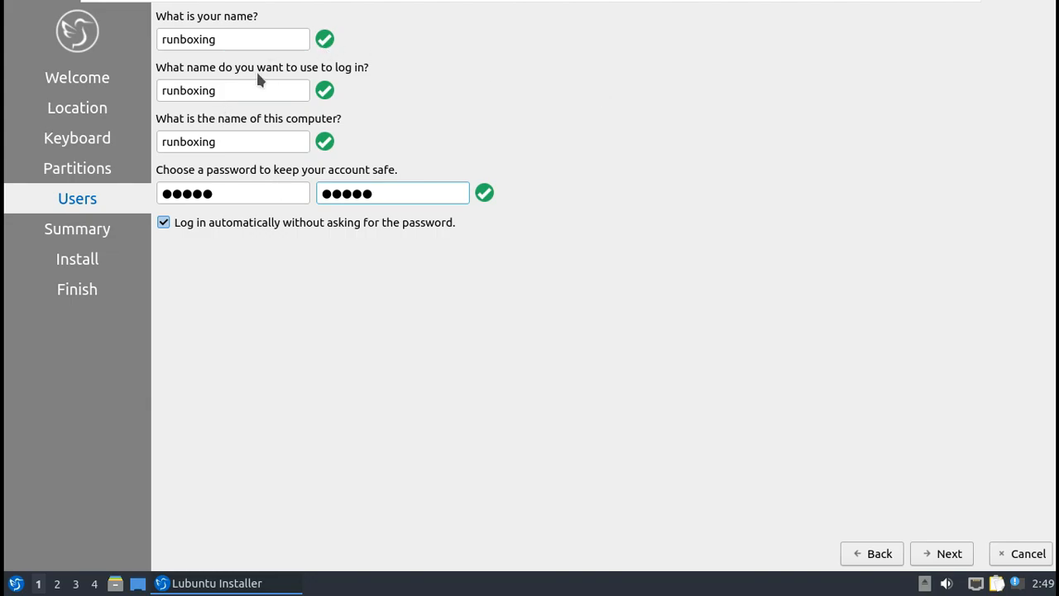
{"action": "left_click", "coordinate": [946, 552]}
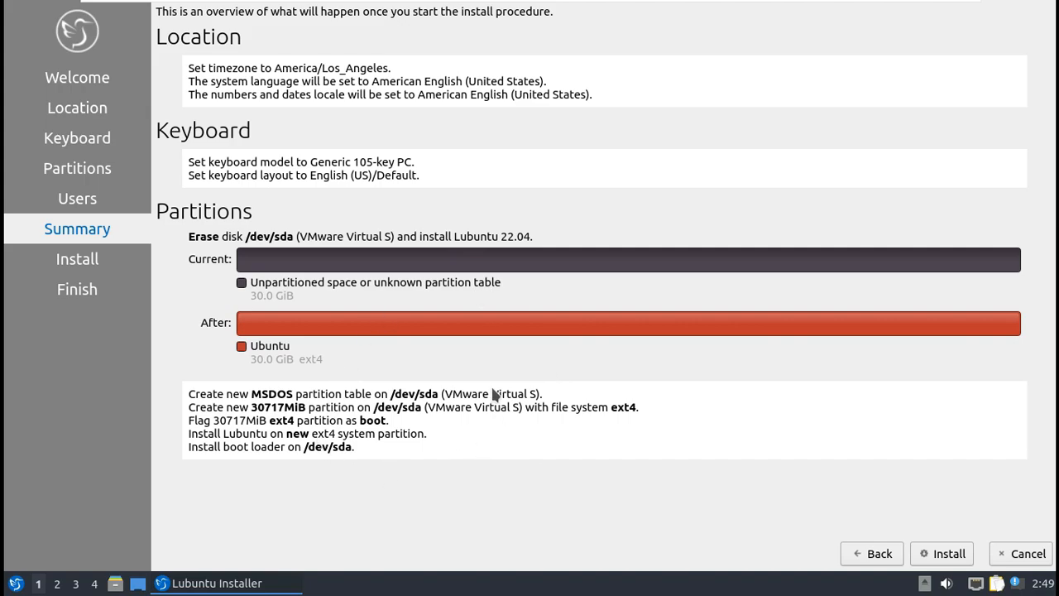
Step: Install Lubuntu, confirming the disk changes, and finish with Restart now ticked
{"action": "left_click", "coordinate": [949, 552]}
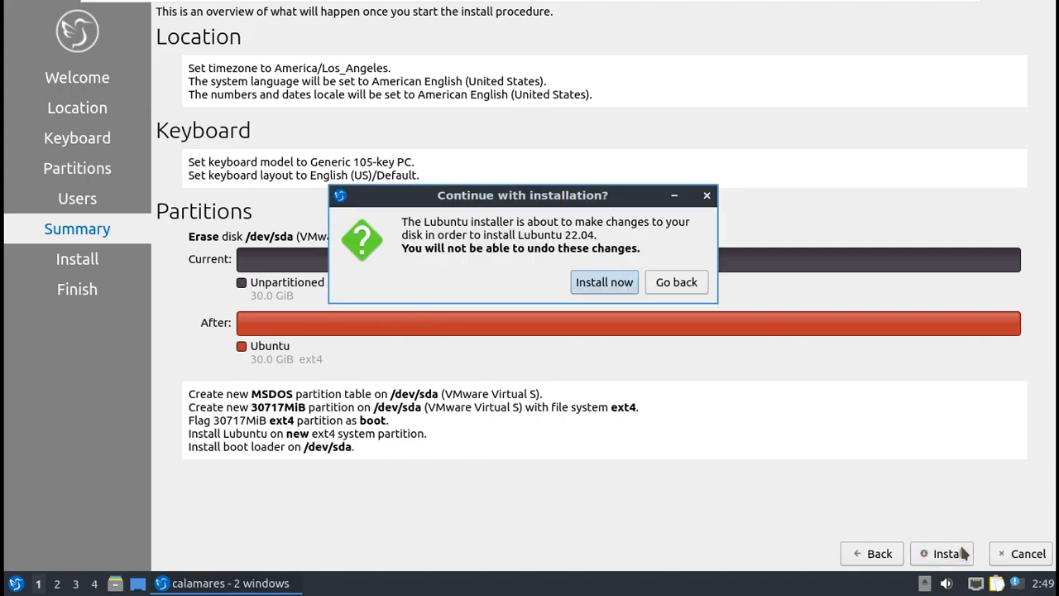
{"action": "left_click", "coordinate": [598, 284]}
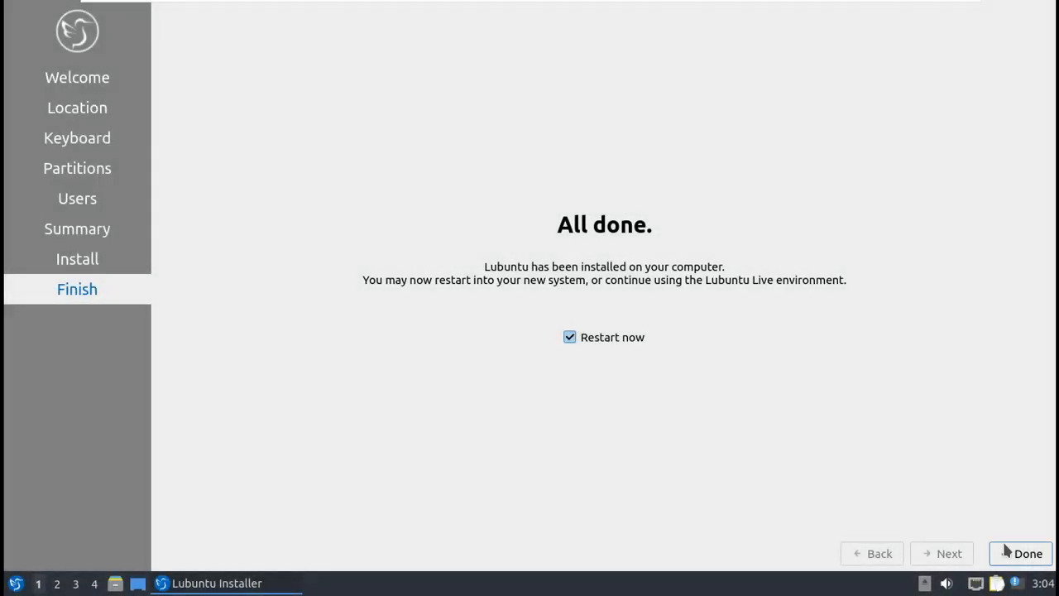
{"action": "left_click", "coordinate": [1006, 552]}
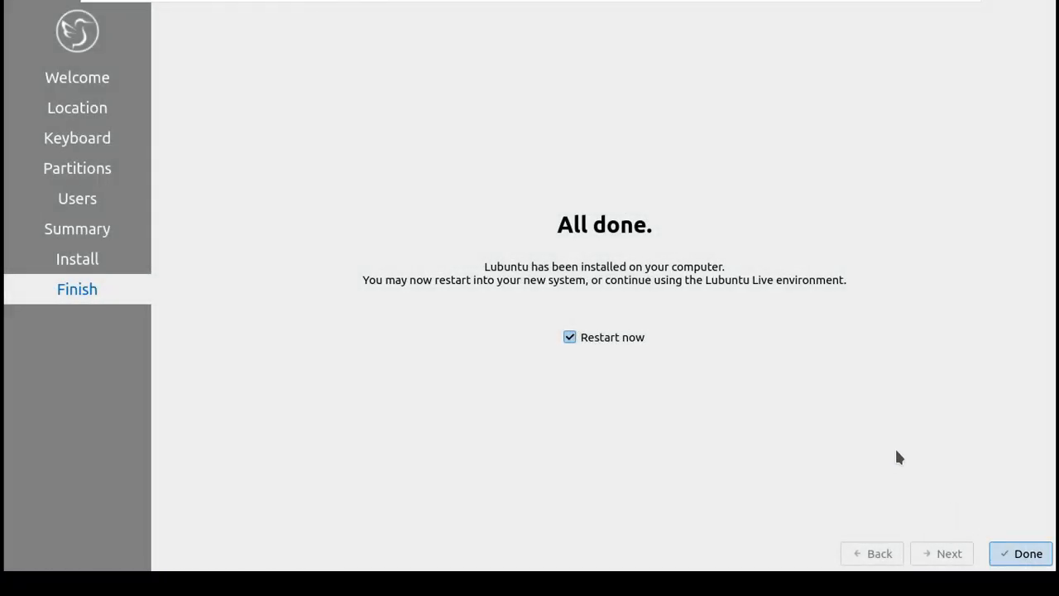
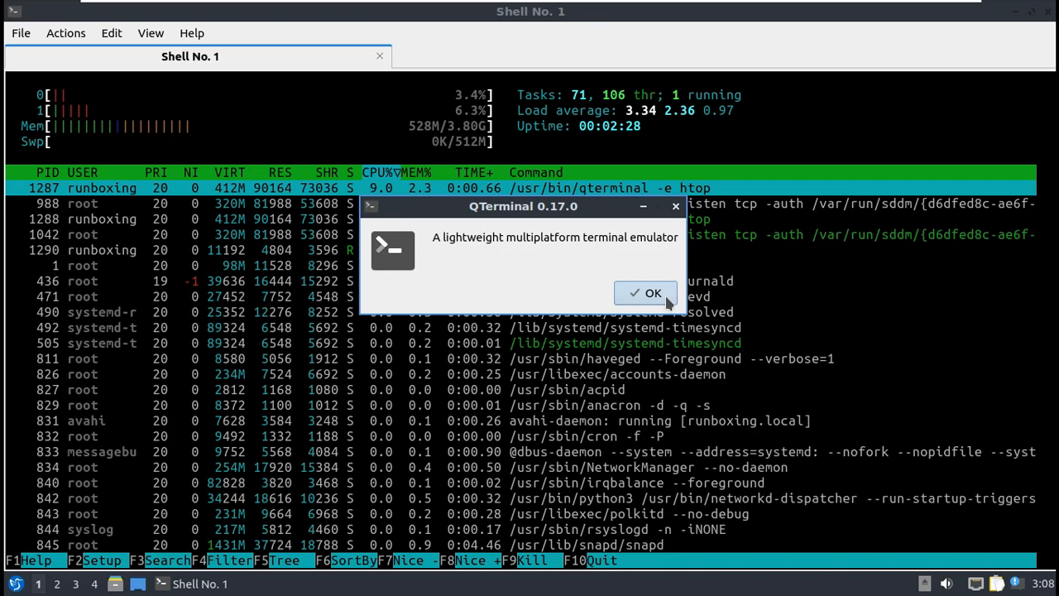
Step: Close the QTerminal About box, then view and dismiss the About Qt information
{"action": "left_click", "coordinate": [666, 300]}
{"action": "left_click", "coordinate": [192, 33]}
{"action": "left_click", "coordinate": [211, 73]}
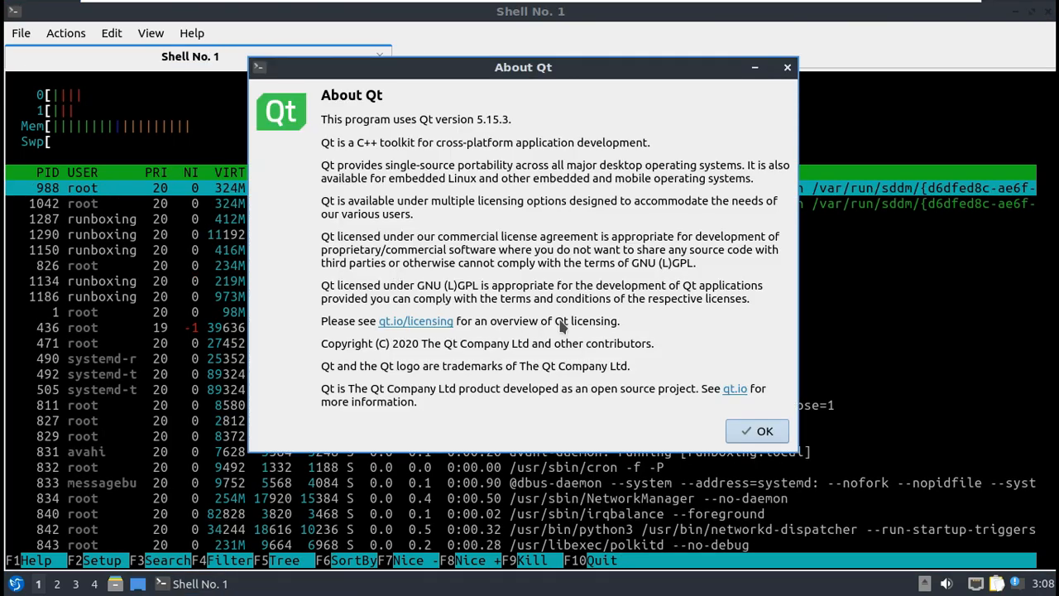
{"action": "left_click", "coordinate": [757, 430]}
Step: Scroll through htop's full process list sorted by CPU%
{"action": "scroll", "coordinate": [536, 378], "scroll_direction": "down", "scroll_amount": 10}
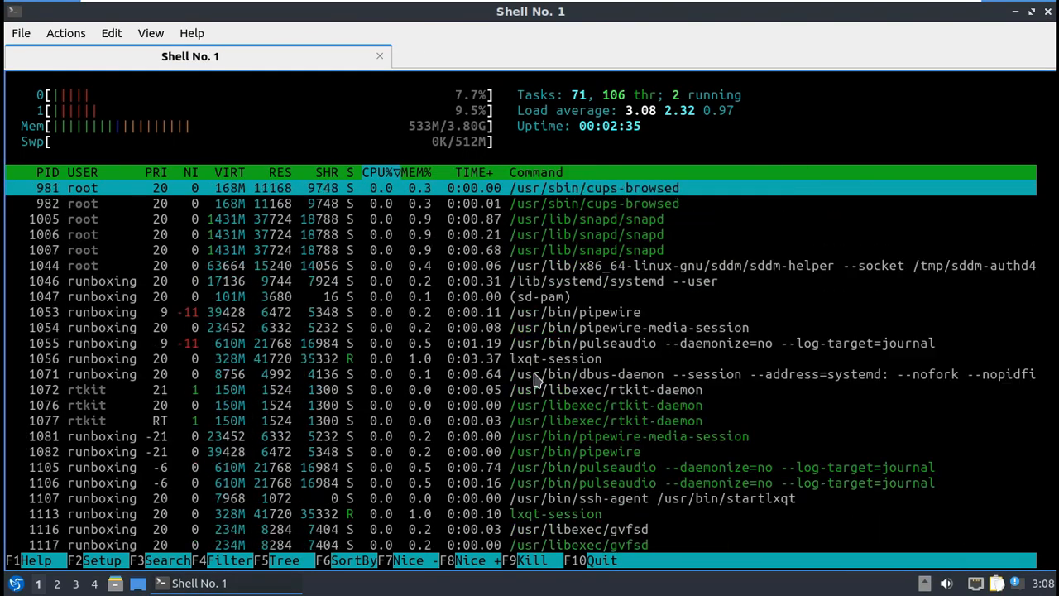
{"action": "scroll", "coordinate": [536, 378], "scroll_direction": "down", "scroll_amount": 15}
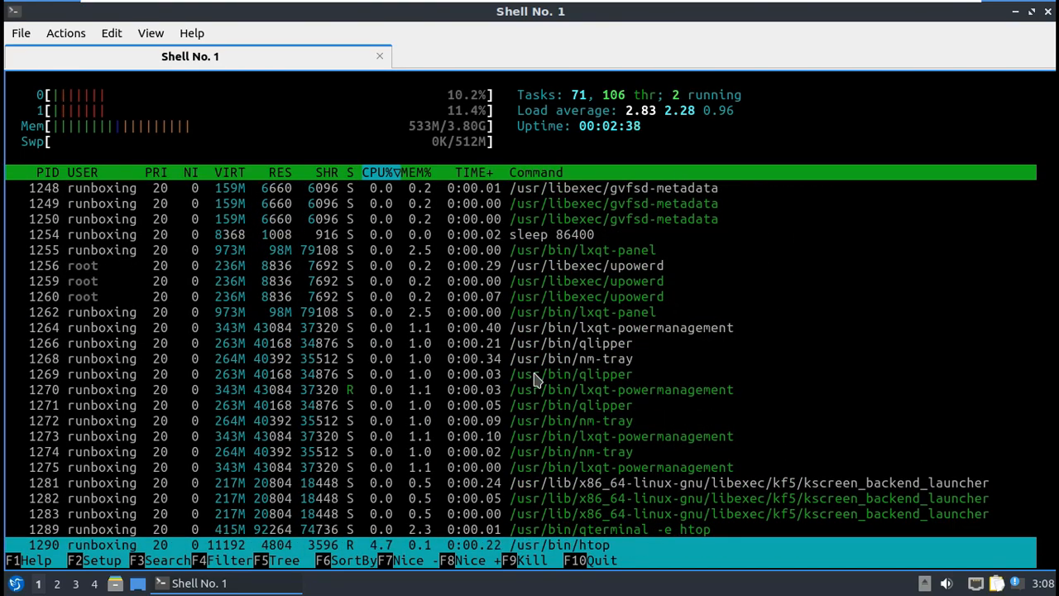
{"action": "scroll", "coordinate": [536, 378], "scroll_direction": "up", "scroll_amount": 5}
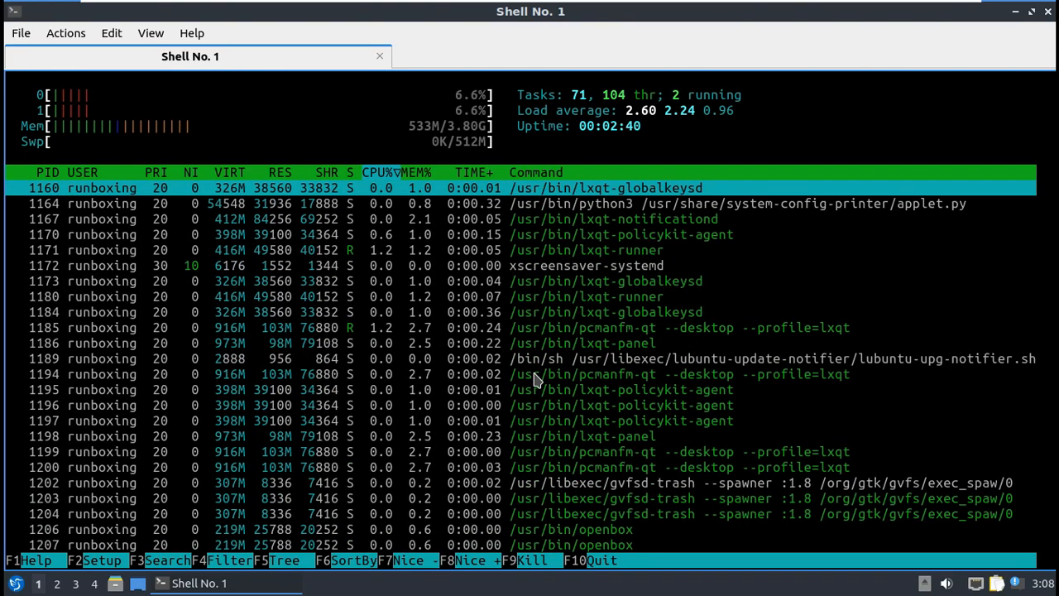
{"action": "scroll", "coordinate": [537, 378], "scroll_direction": "down", "scroll_amount": 3}
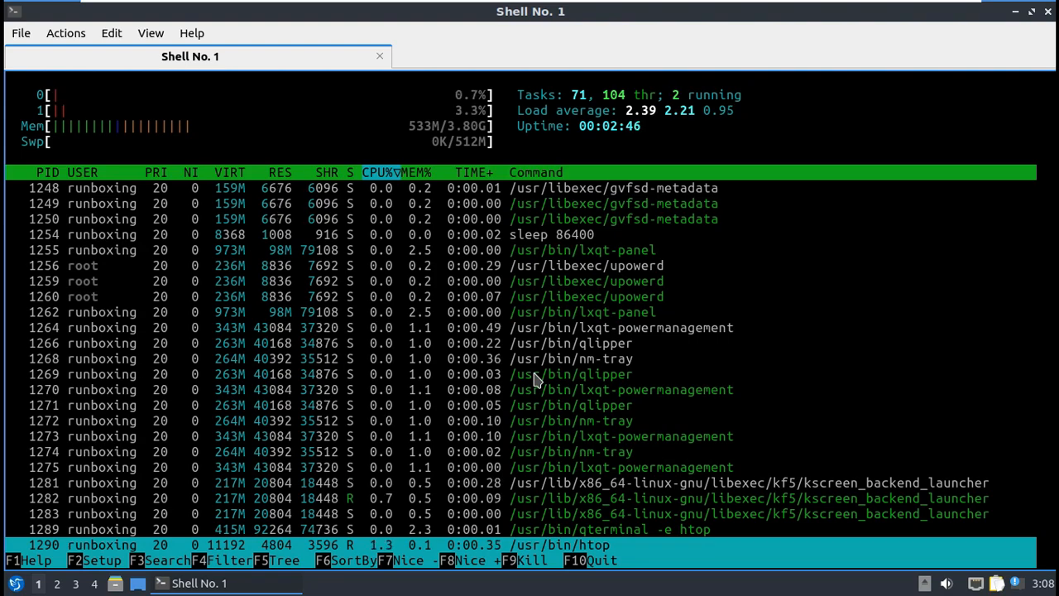
Step: View htop's help and setup screens, then start and cancel a process search
{"action": "key", "text": "F1"}
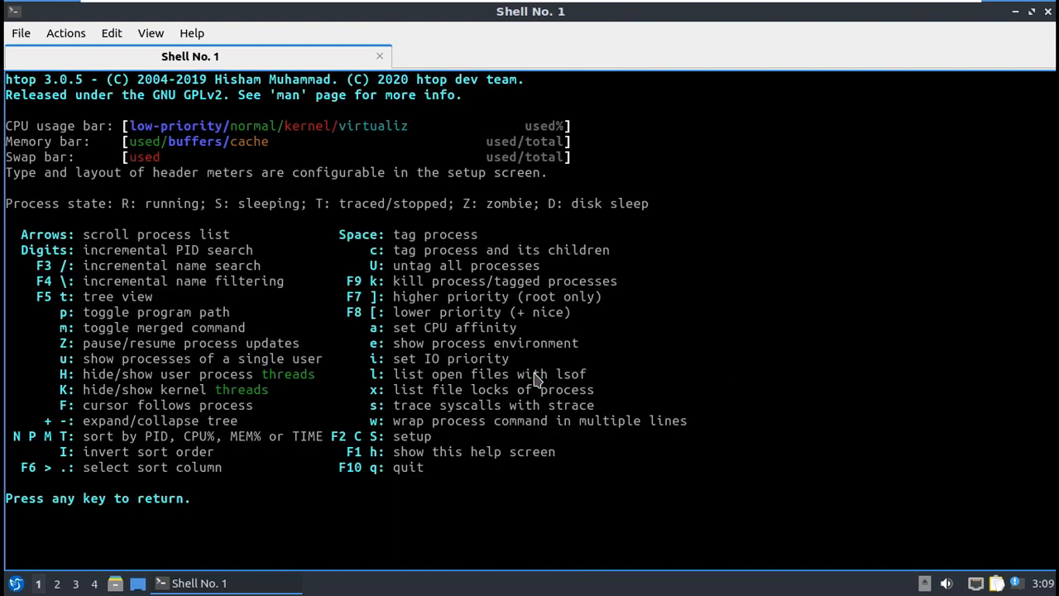
{"action": "key", "text": "Escape"}
{"action": "key", "text": "F2"}
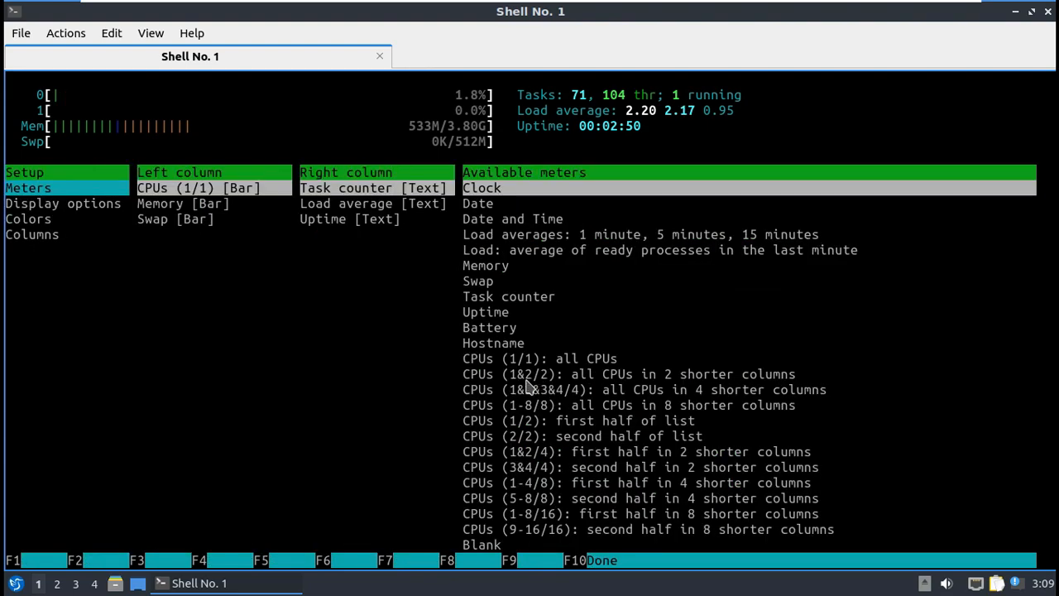
{"action": "key", "text": "F10"}
{"action": "key", "text": "F3"}
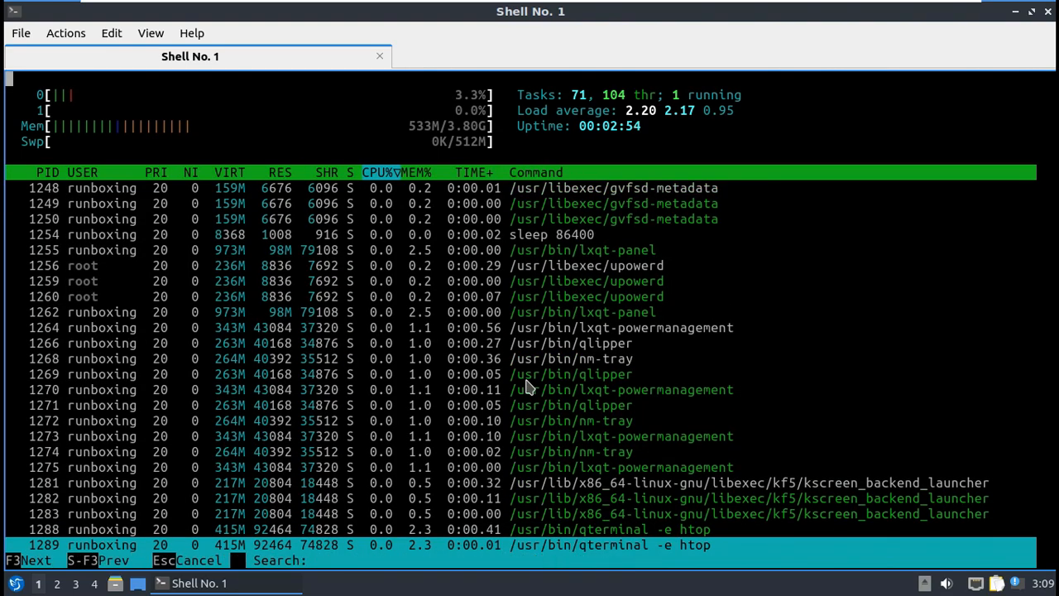
{"action": "key", "text": "Escape"}
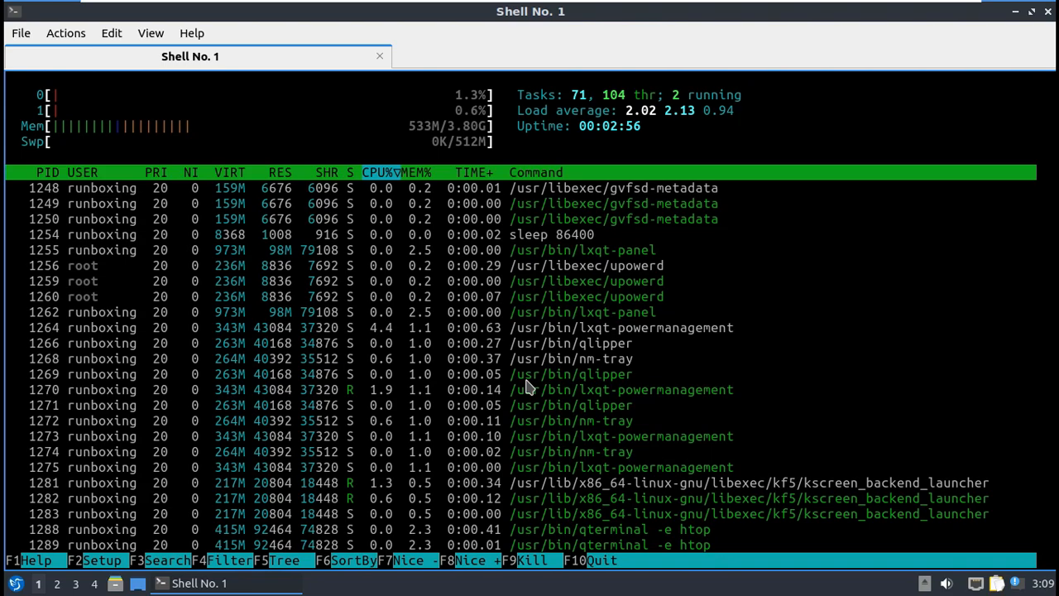
Step: Show htop's tree view, open the sort and signal menus without changes, then quit htop
{"action": "key", "text": "F5"}
{"action": "key", "text": "F6"}
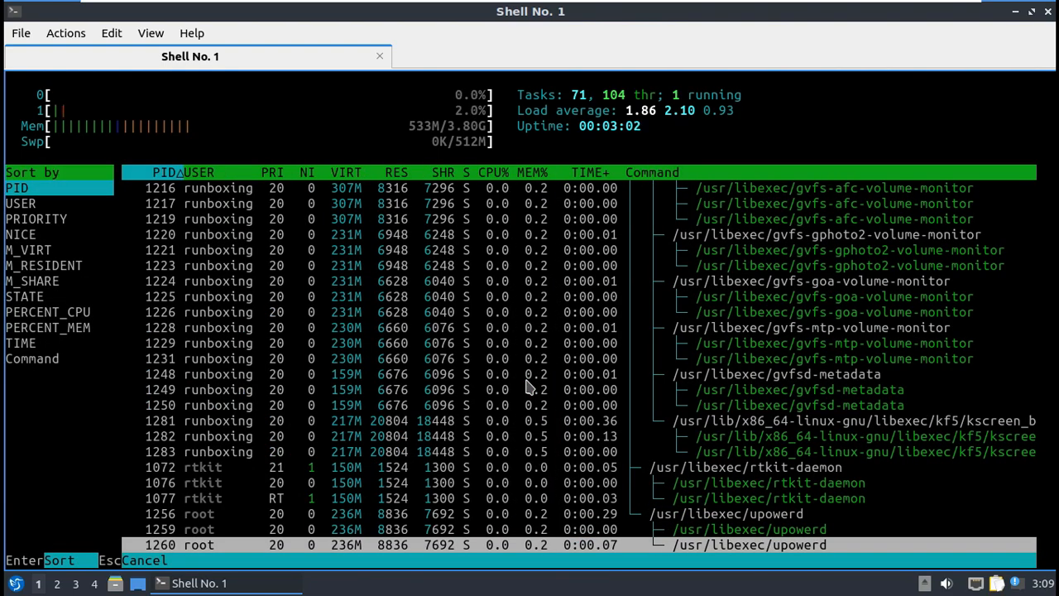
{"action": "key", "text": "Escape"}
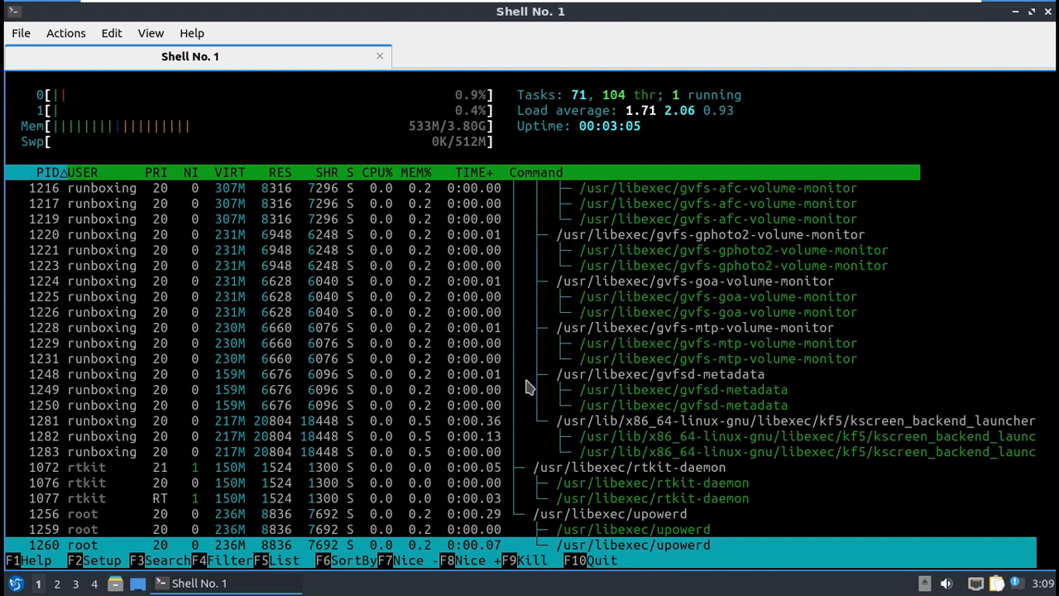
{"action": "key", "text": "Escape"}
{"action": "key", "text": "Down"}
{"action": "key", "text": "Escape"}
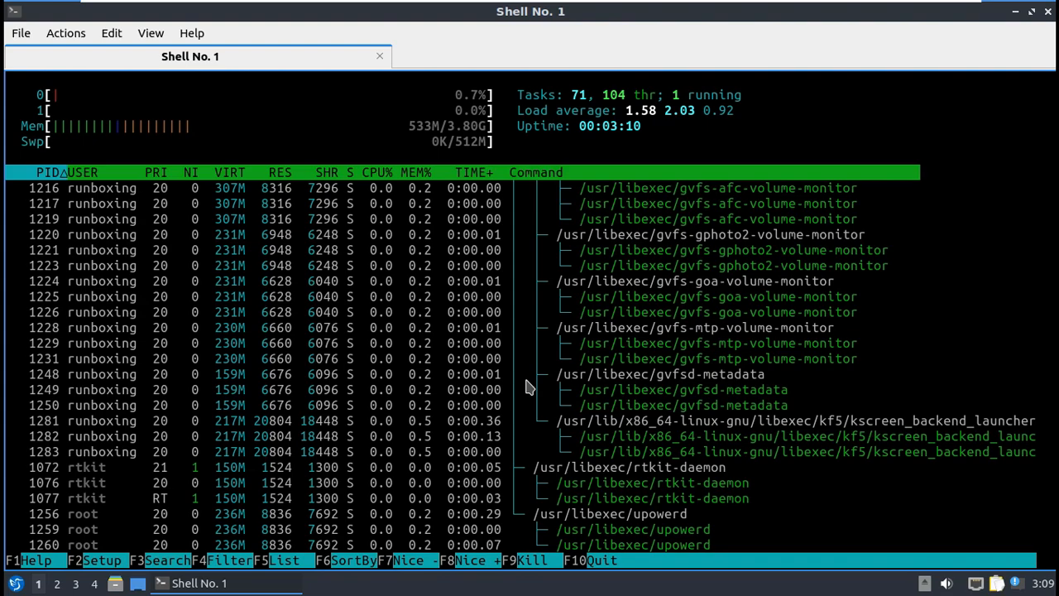
{"action": "key", "text": "F9"}
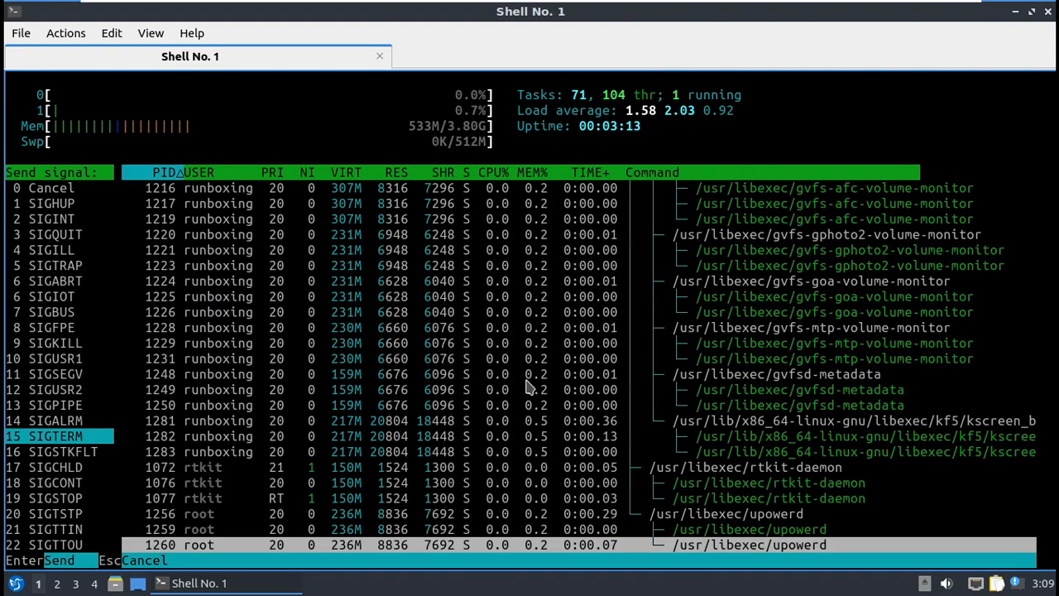
{"action": "key", "text": "Escape"}
{"action": "key", "text": "F10"}
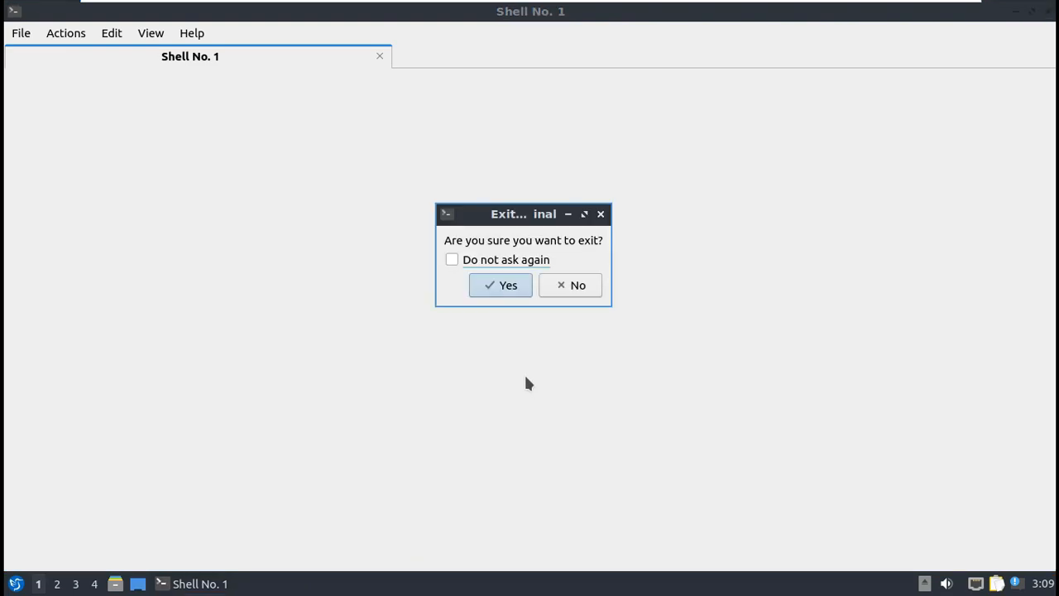
Step: Confirm closing the terminal and view the About LXQt box showing version 0.17.0
{"action": "left_click", "coordinate": [483, 288]}
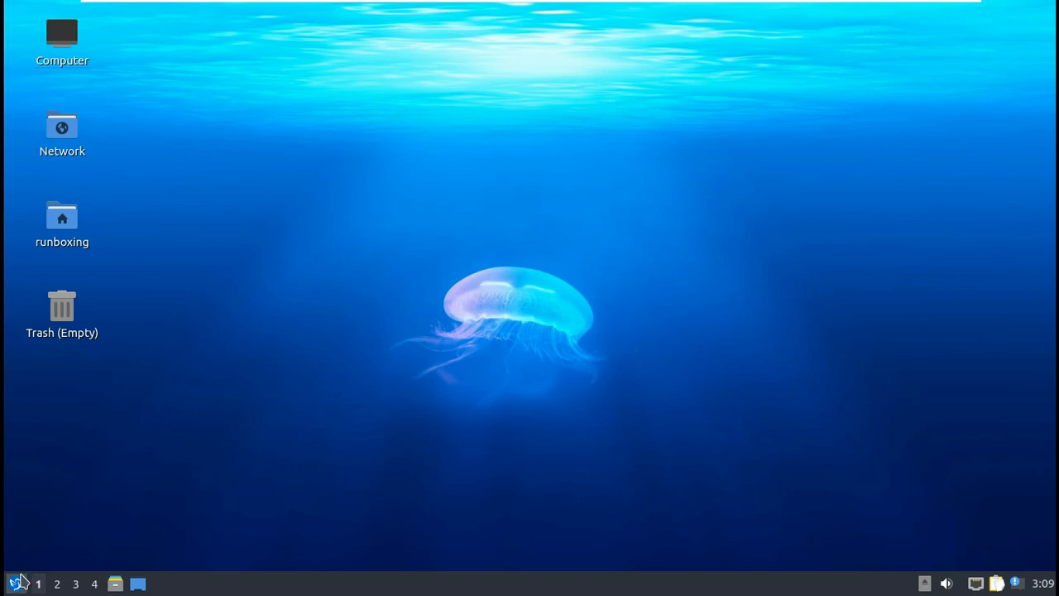
{"action": "left_click", "coordinate": [16, 583]}
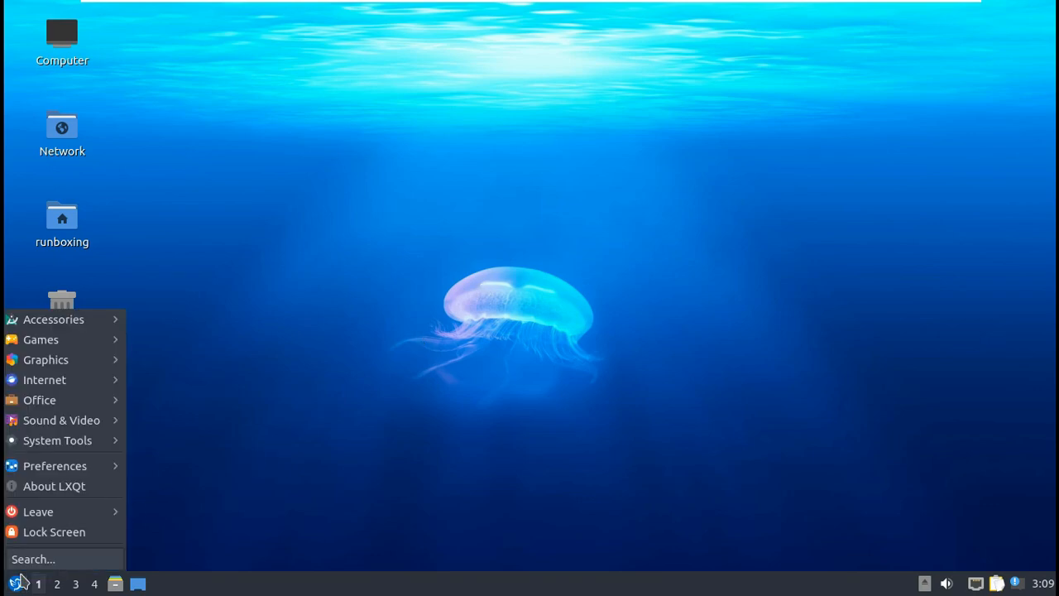
{"action": "left_click", "coordinate": [106, 486]}
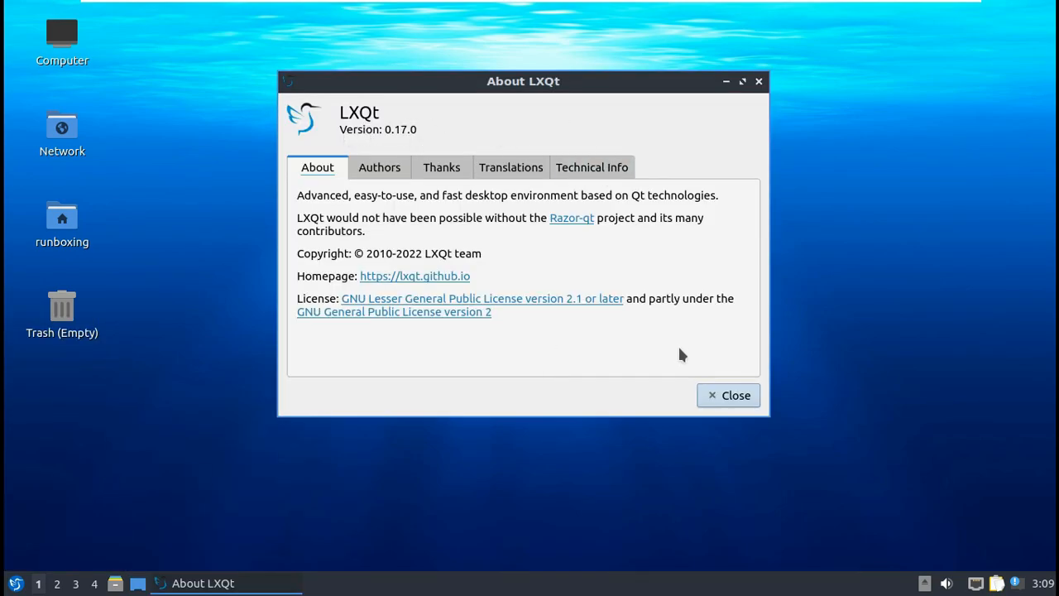
{"action": "left_click", "coordinate": [726, 397]}
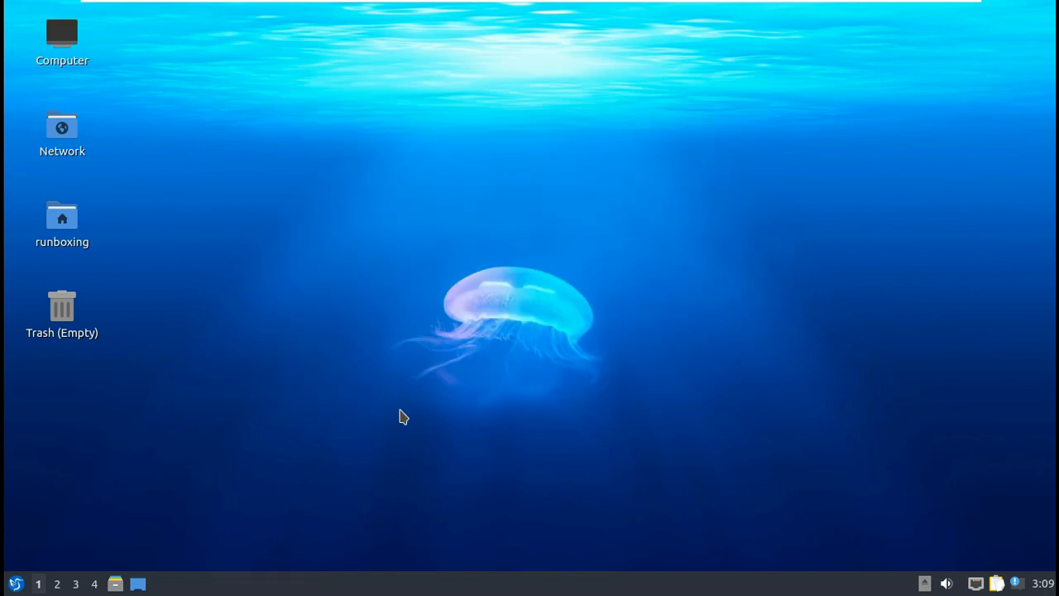
{"action": "left_click", "coordinate": [20, 584]}
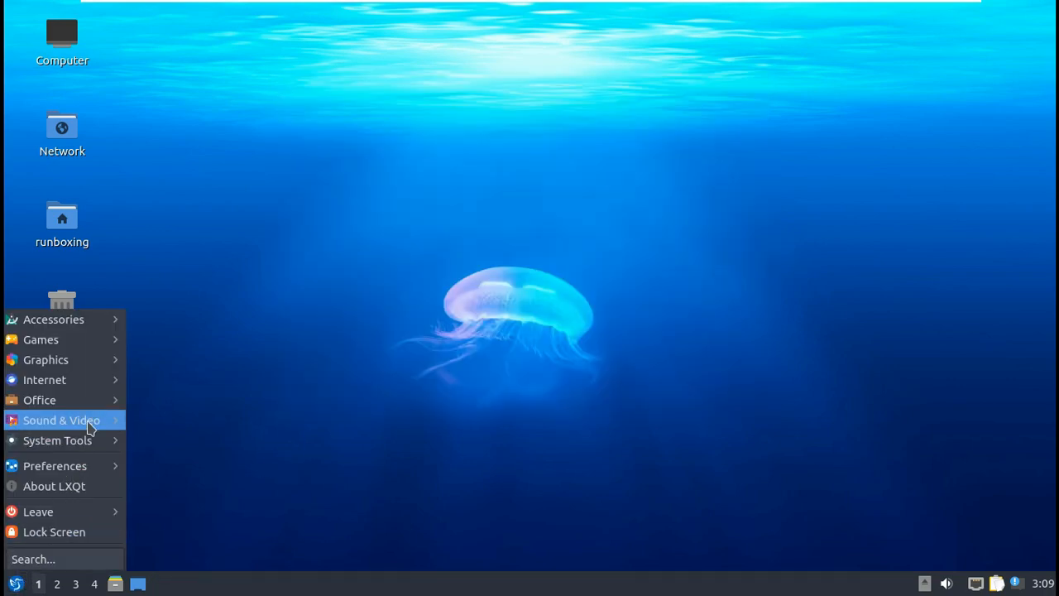
Step: Browse the application menu's categories
{"action": "mouse_move", "coordinate": [93, 327]}
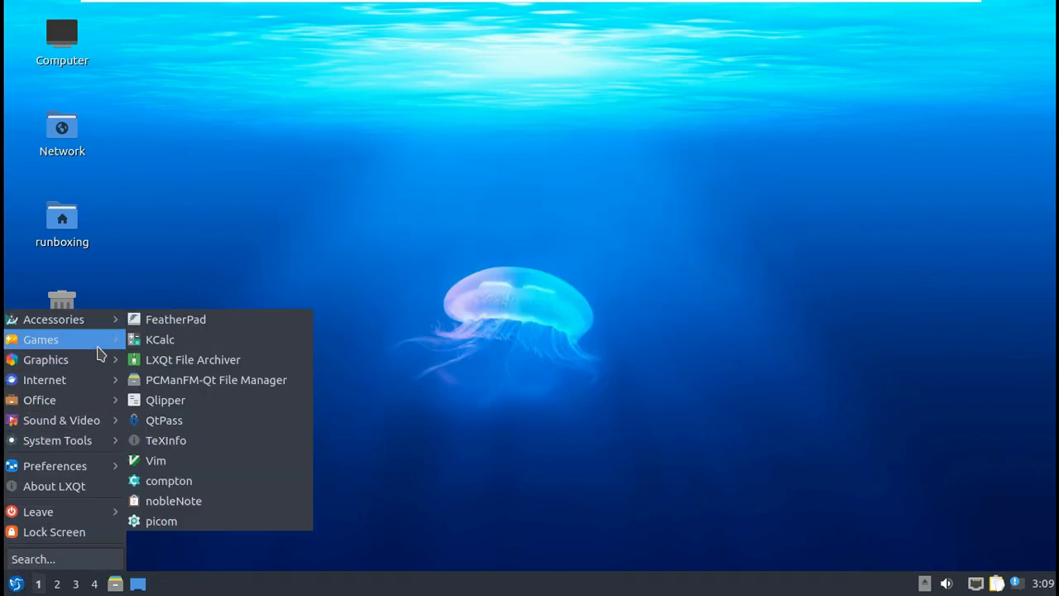
{"action": "mouse_move", "coordinate": [98, 365]}
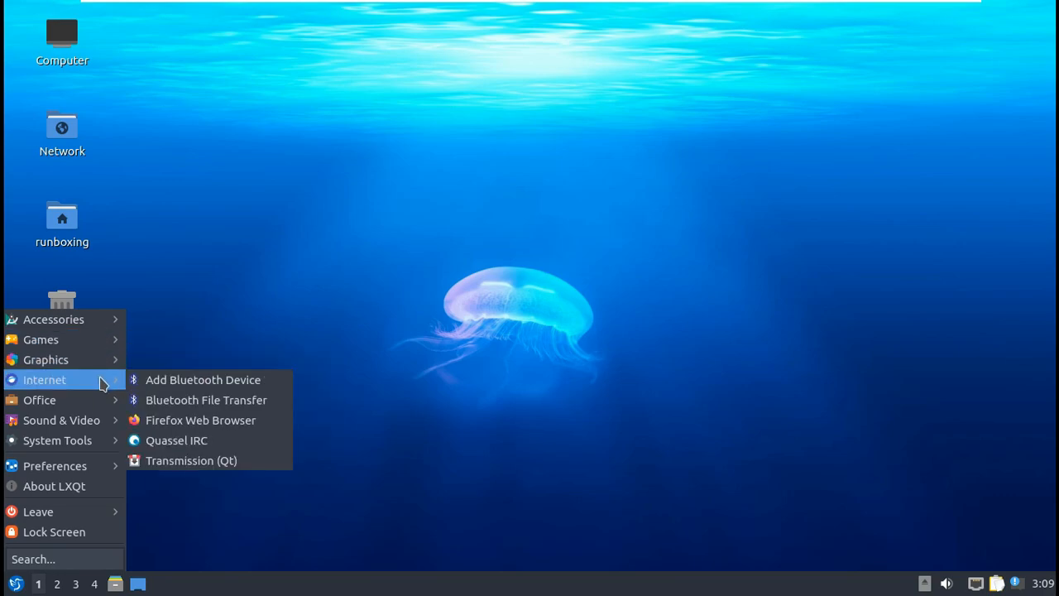
{"action": "mouse_move", "coordinate": [102, 425]}
{"action": "mouse_move", "coordinate": [102, 443]}
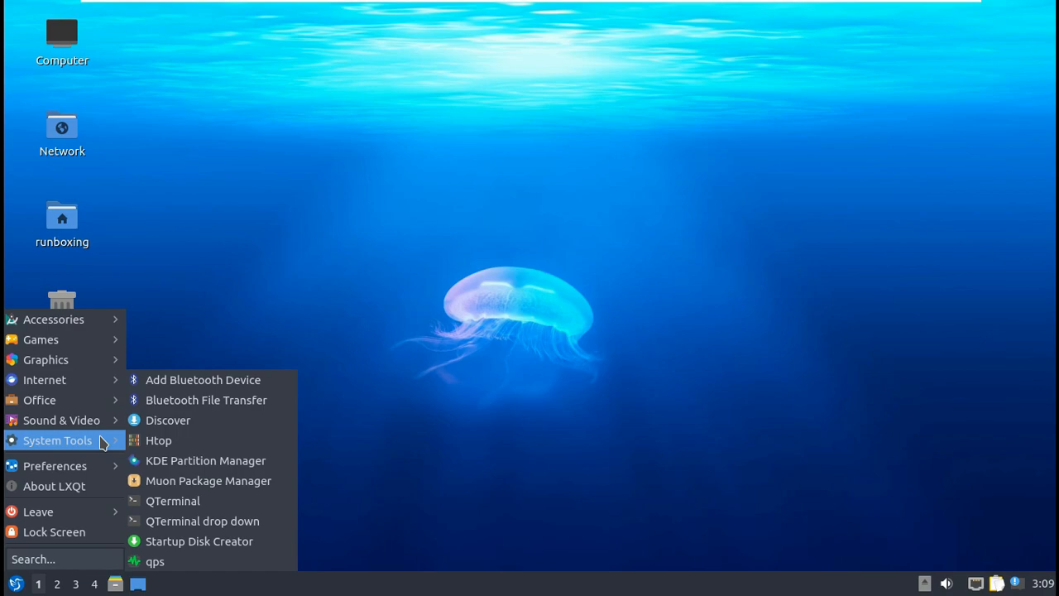
{"action": "mouse_move", "coordinate": [93, 467]}
Step: Open the LXQt Configuration Center from Preferences > LXQt Settings, maximize it, and close it
{"action": "mouse_move", "coordinate": [237, 419]}
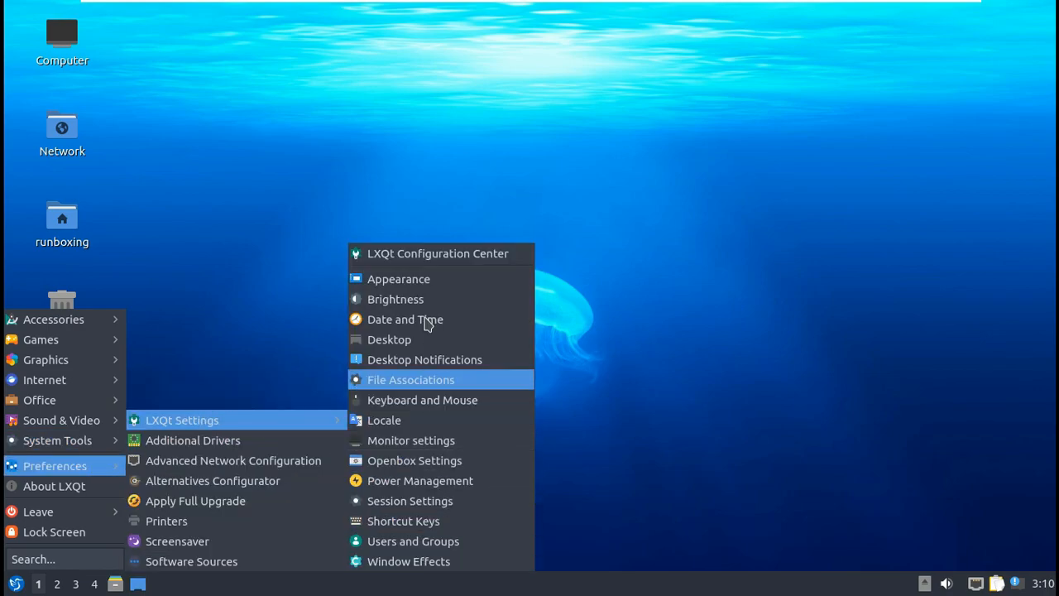
{"action": "left_click", "coordinate": [438, 255]}
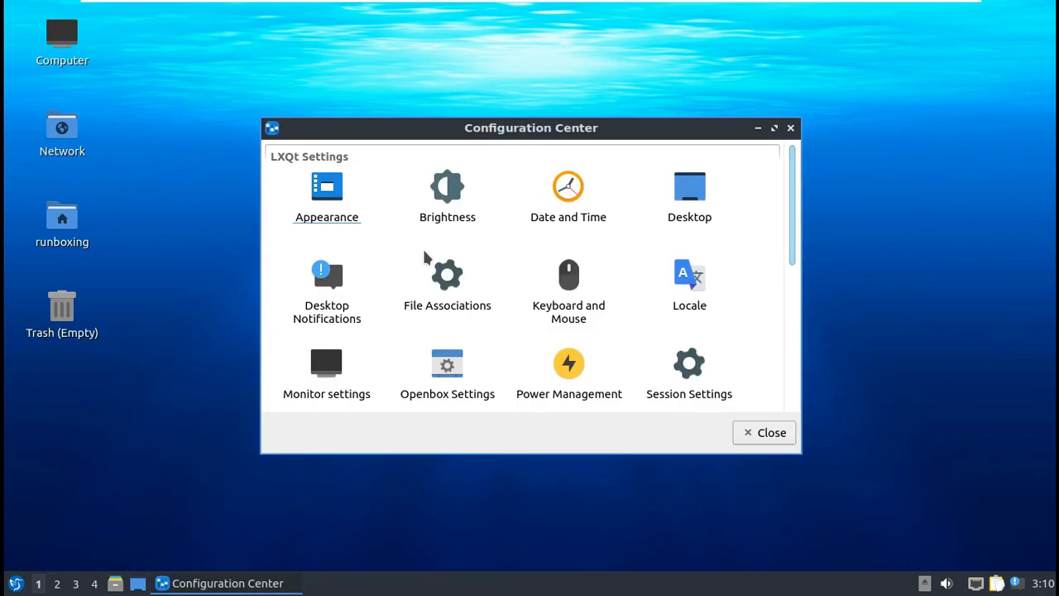
{"action": "left_click", "coordinate": [773, 129]}
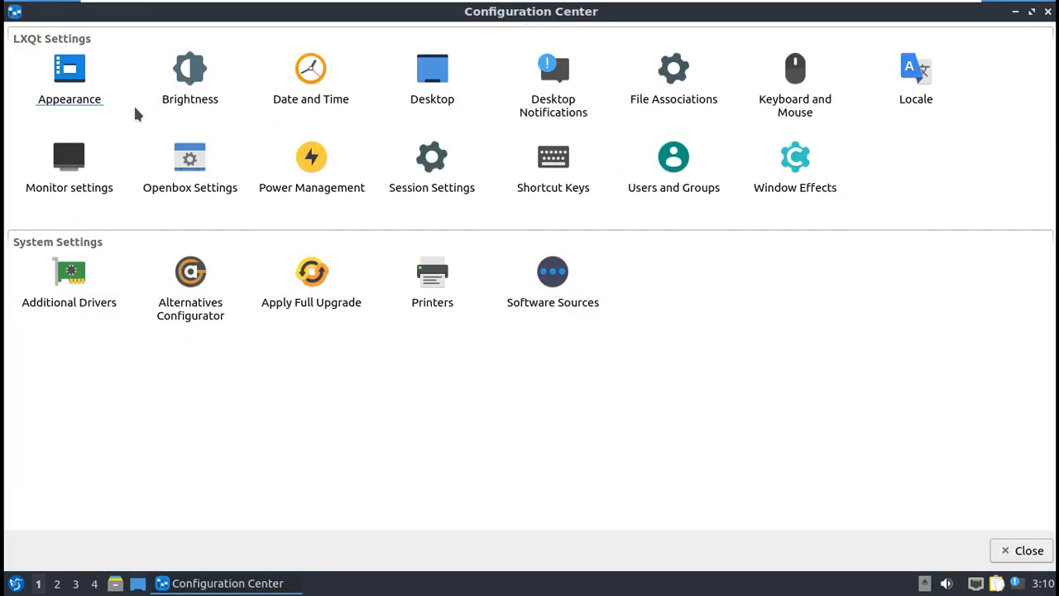
{"action": "left_click", "coordinate": [1048, 11]}
{"action": "left_click", "coordinate": [16, 584]}
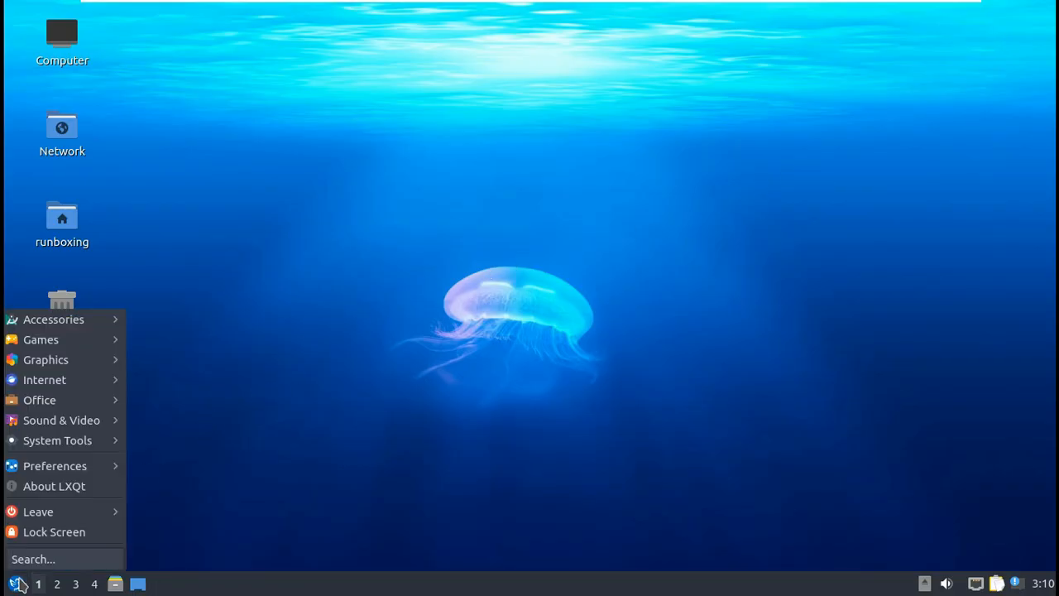
{"action": "mouse_move", "coordinate": [83, 470]}
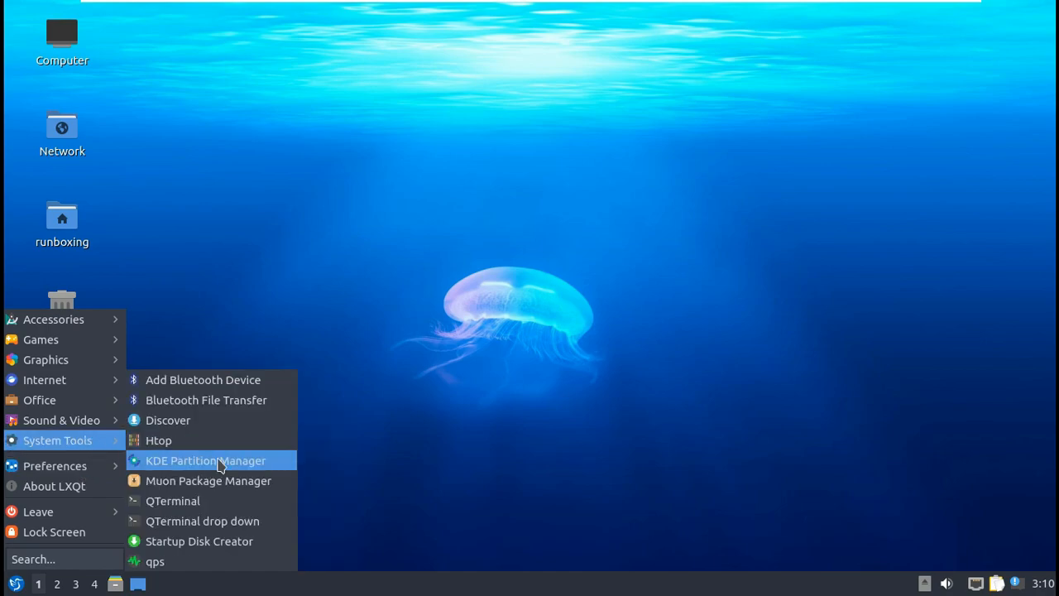
Step: Launch qps maximized and scroll through its list of 273 processes
{"action": "left_click", "coordinate": [233, 561]}
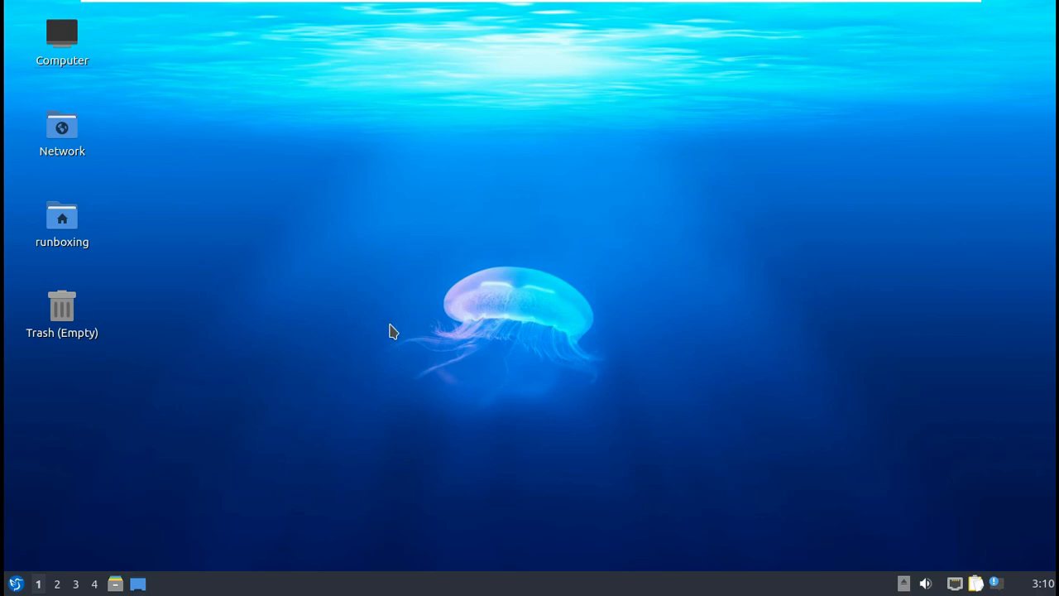
{"action": "left_click", "coordinate": [776, 131]}
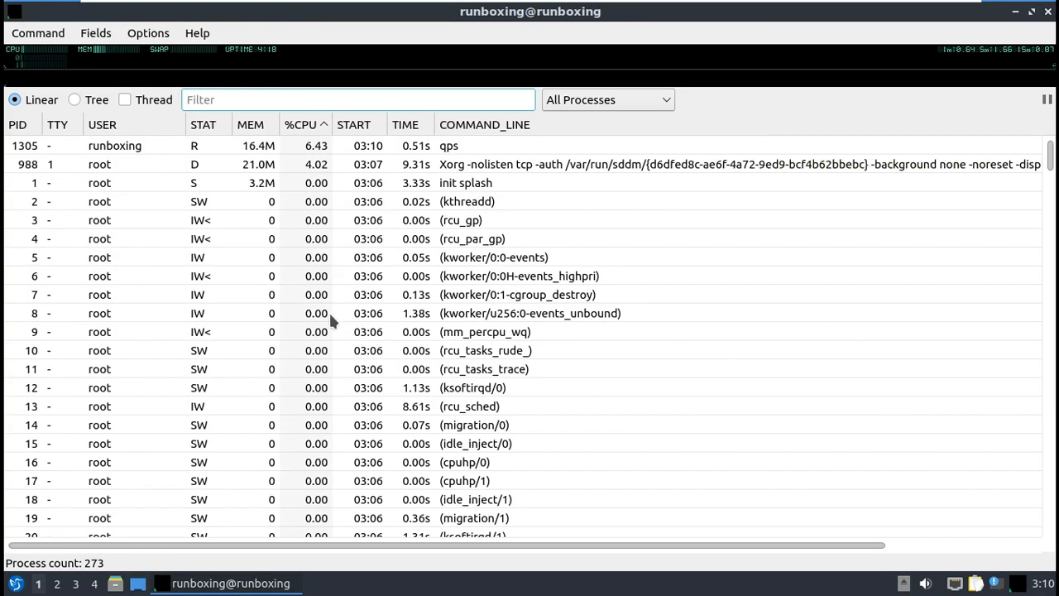
{"action": "scroll", "coordinate": [330, 315], "scroll_direction": "down", "scroll_amount": 5}
{"action": "scroll", "coordinate": [330, 316], "scroll_direction": "down", "scroll_amount": 10}
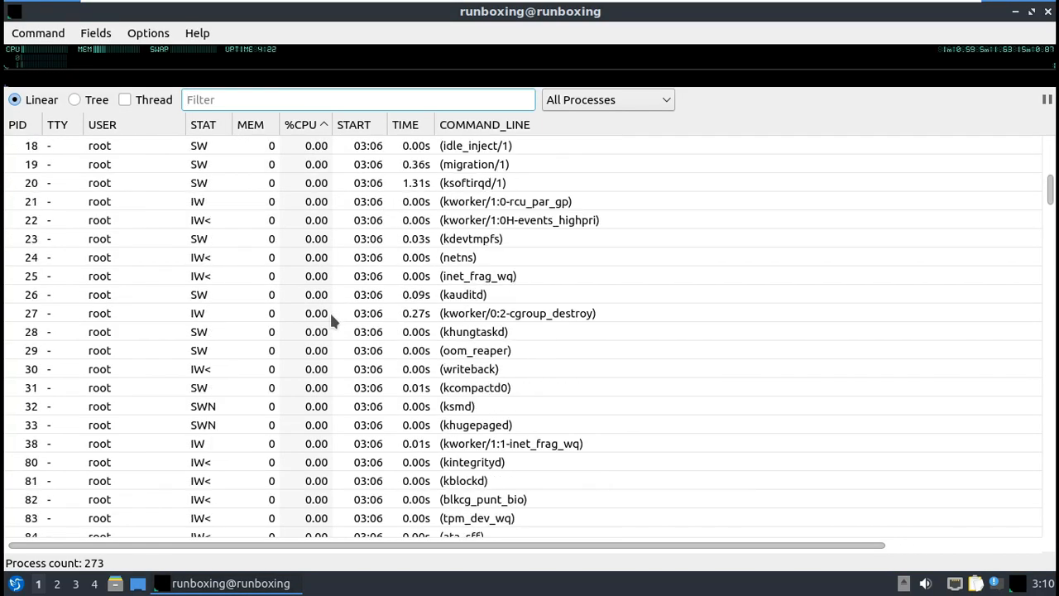
{"action": "scroll", "coordinate": [330, 316], "scroll_direction": "down", "scroll_amount": 15}
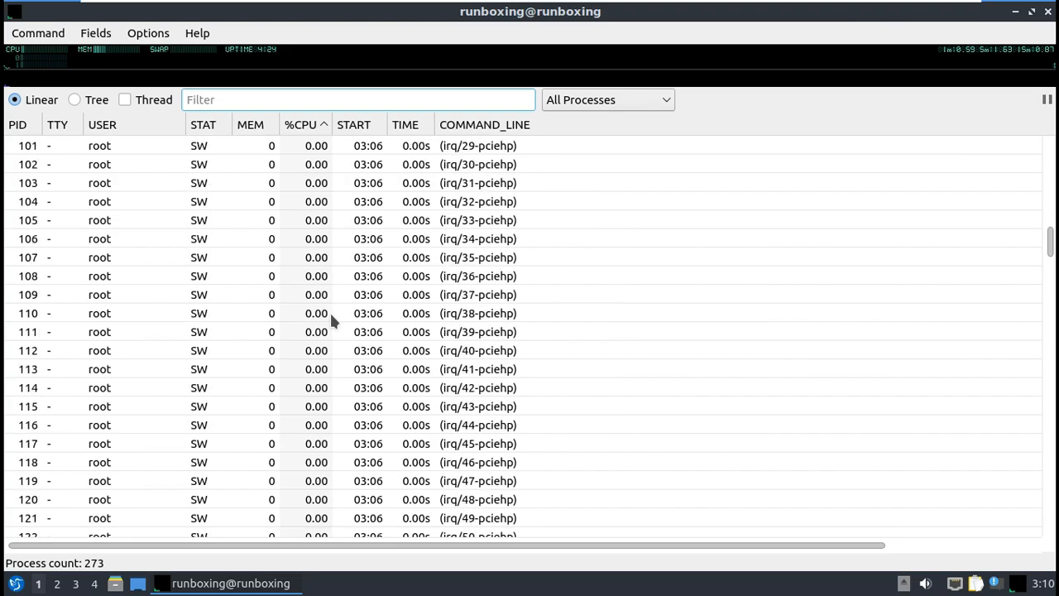
{"action": "scroll", "coordinate": [330, 316], "scroll_direction": "down", "scroll_amount": 20}
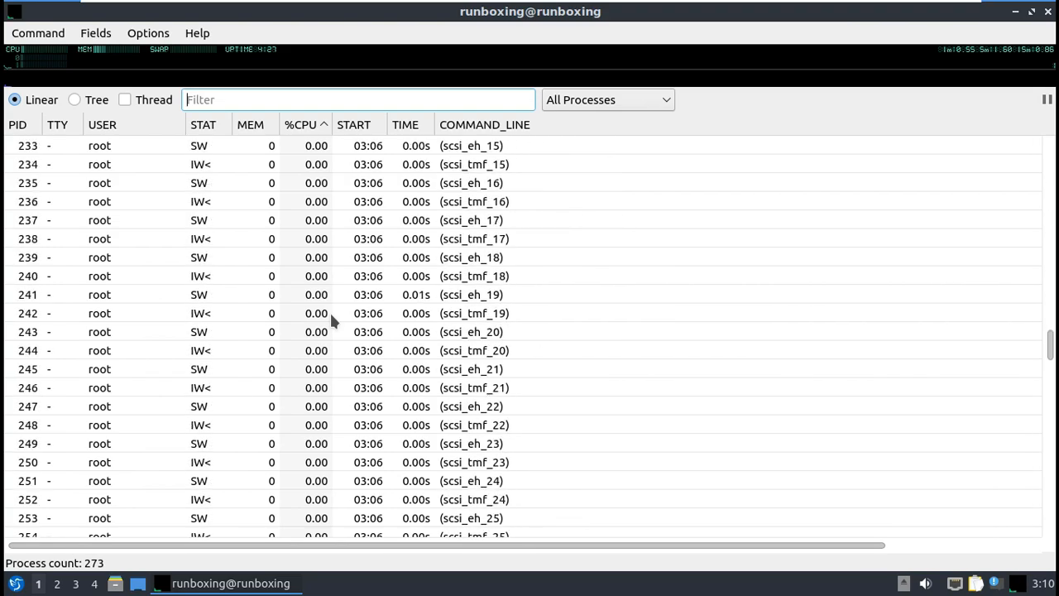
{"action": "scroll", "coordinate": [330, 316], "scroll_direction": "down", "scroll_amount": 20}
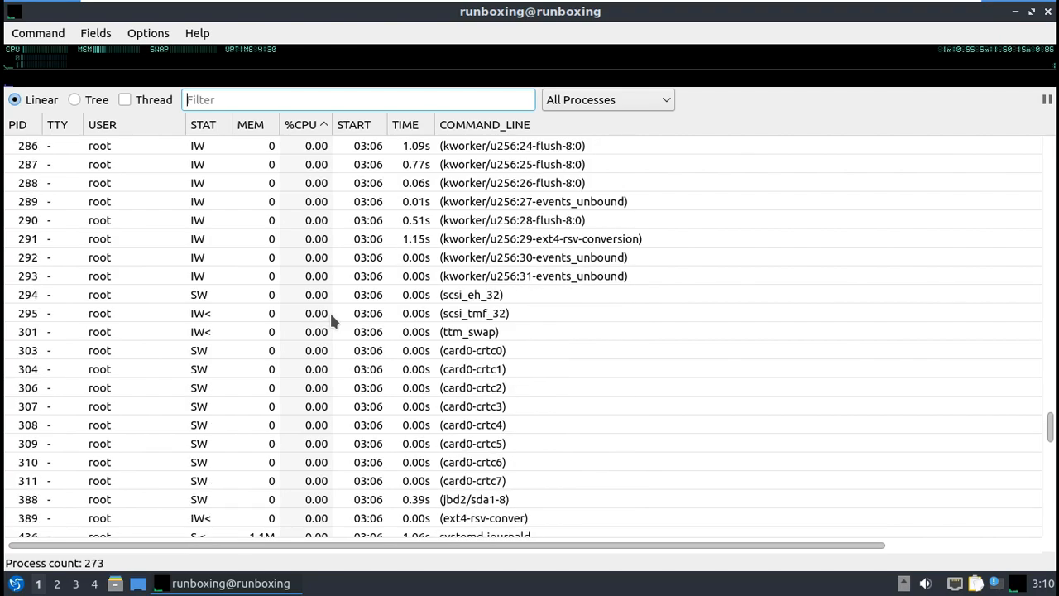
{"action": "scroll", "coordinate": [330, 315], "scroll_direction": "down", "scroll_amount": 12}
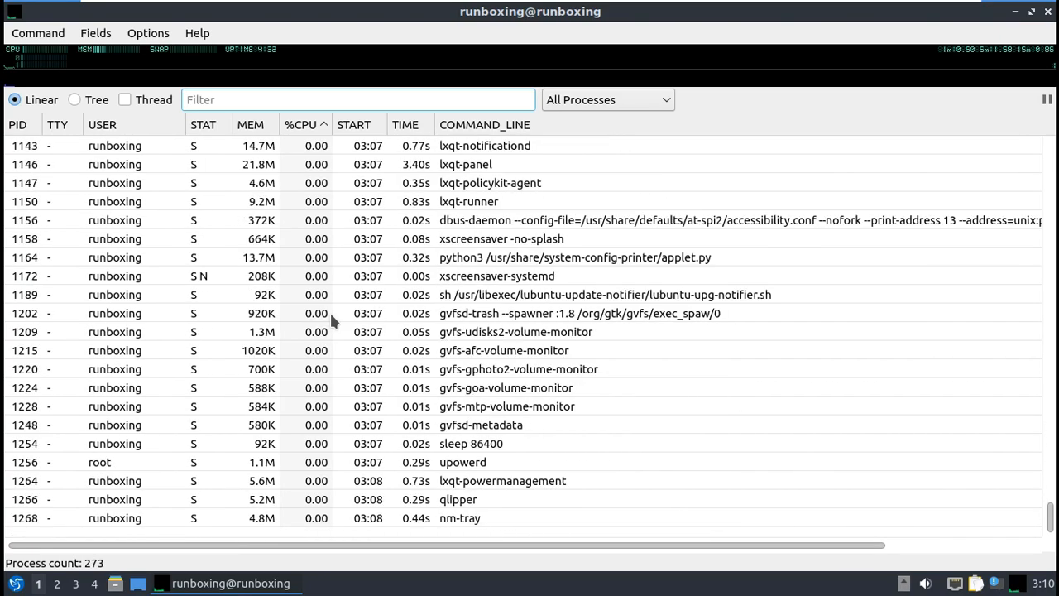
Step: Enable Show File Path and Include Child Times, then view qps's version 2.3.0 About box
{"action": "left_click", "coordinate": [50, 33]}
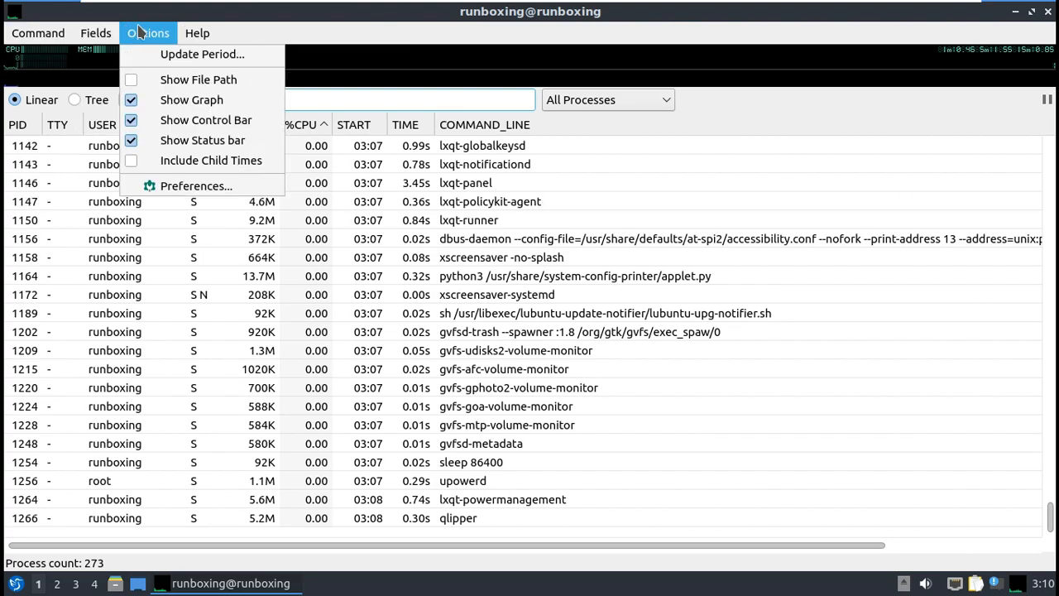
{"action": "left_click", "coordinate": [129, 78]}
{"action": "left_click", "coordinate": [145, 39]}
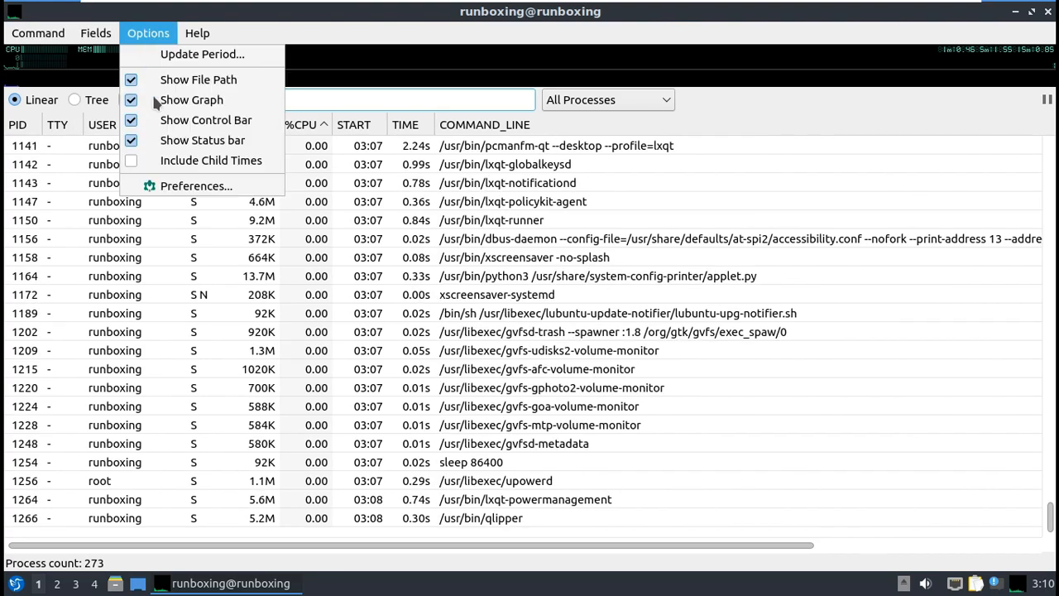
{"action": "left_click", "coordinate": [134, 159]}
{"action": "left_click", "coordinate": [195, 35]}
{"action": "left_click", "coordinate": [202, 54]}
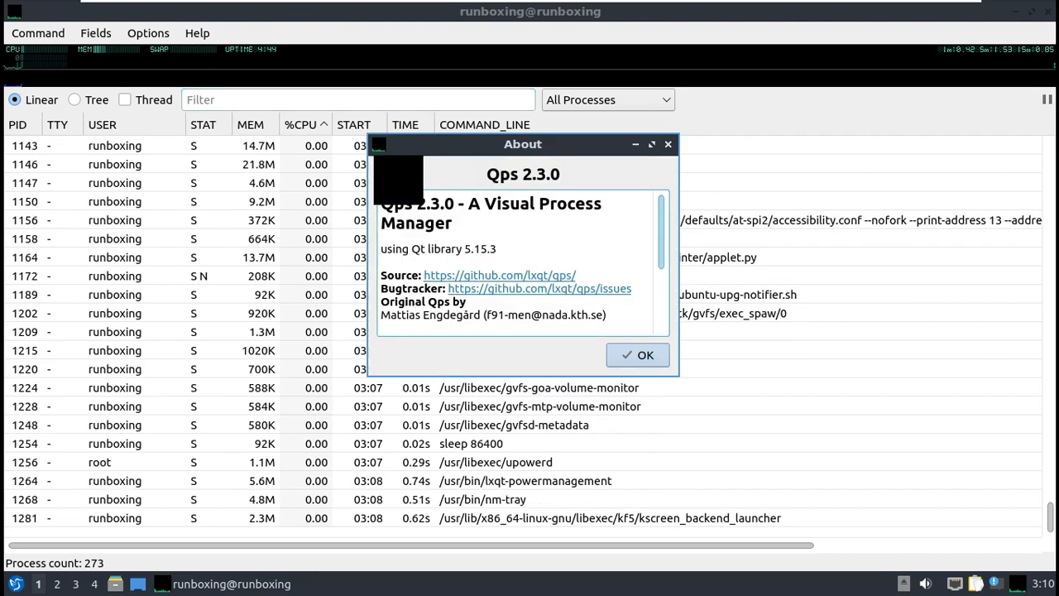
{"action": "left_click", "coordinate": [645, 354]}
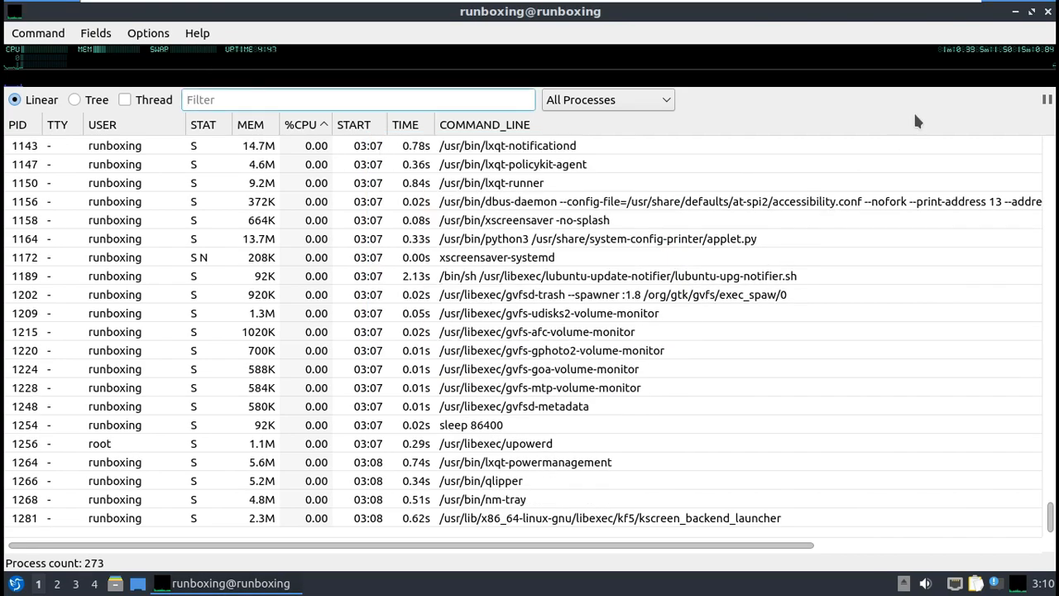
Step: Close the qps process viewer
{"action": "left_click", "coordinate": [1047, 11]}
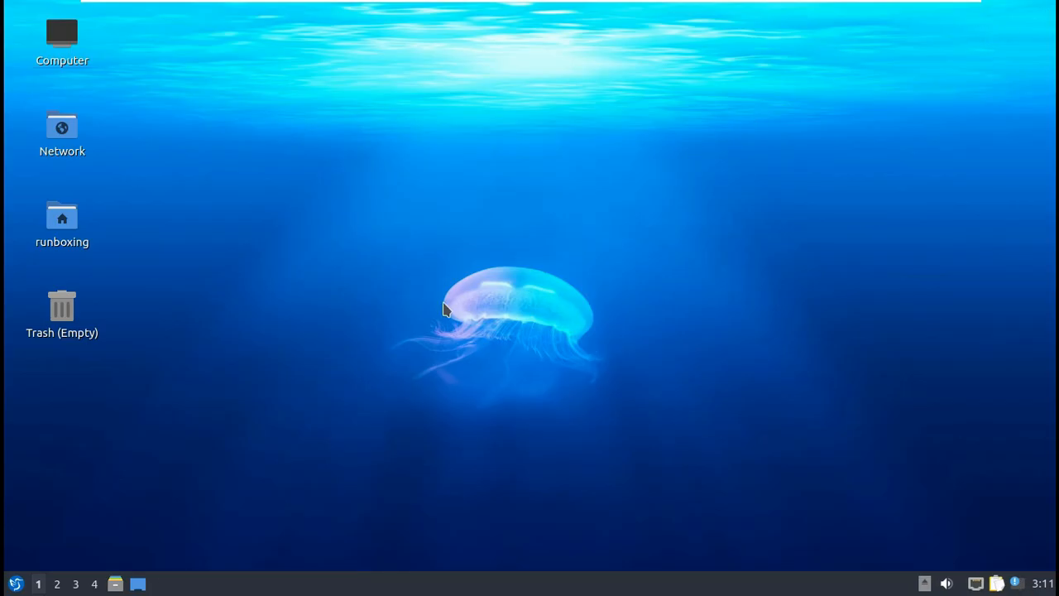
{"action": "left_click", "coordinate": [15, 583]}
{"action": "left_click", "coordinate": [337, 383]}
Step: Open PCManFM-Qt maximized, view its version 0.17.0 About box, then close the file manager
{"action": "left_click", "coordinate": [116, 584]}
{"action": "left_click", "coordinate": [752, 98]}
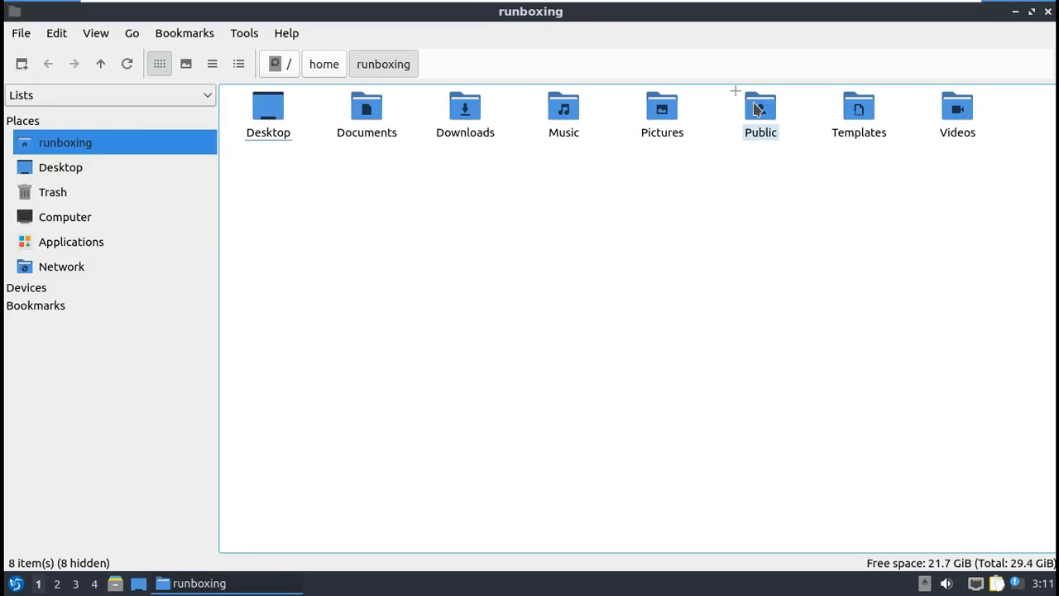
{"action": "left_click", "coordinate": [285, 35]}
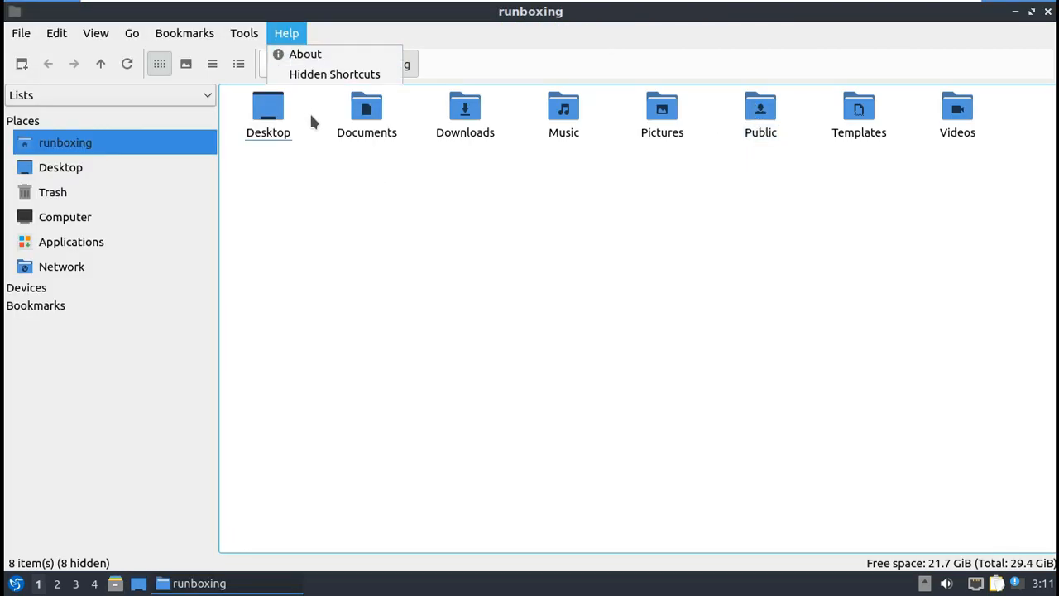
{"action": "left_click", "coordinate": [327, 54]}
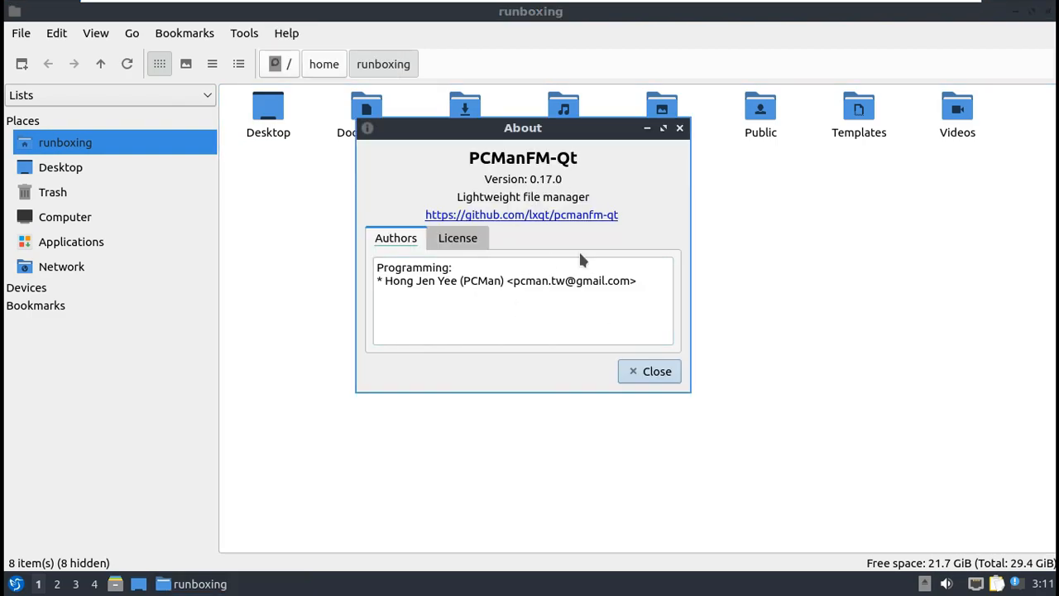
{"action": "left_click", "coordinate": [642, 370]}
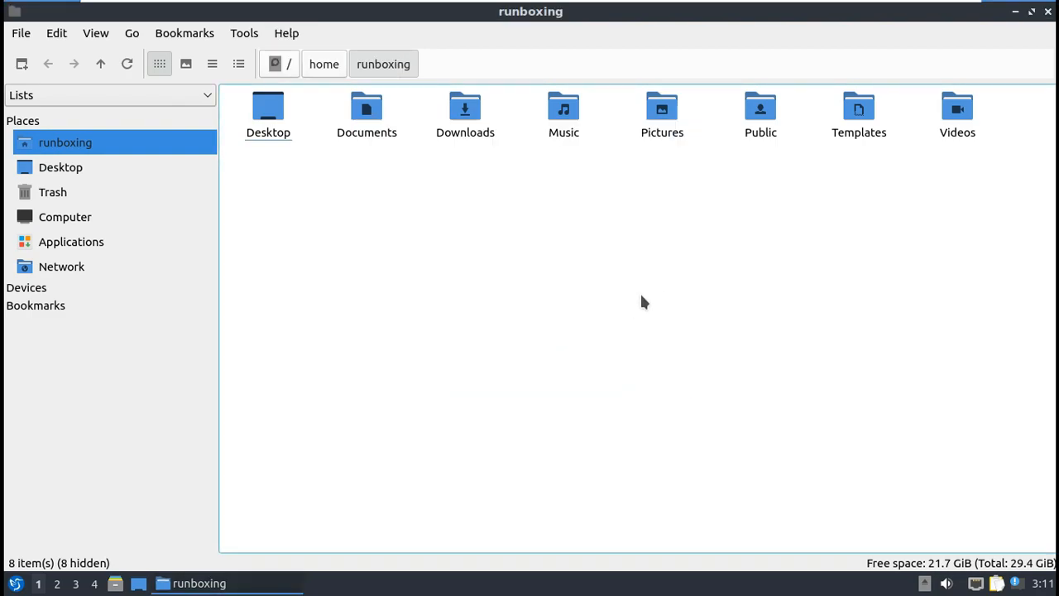
{"action": "left_click", "coordinate": [1047, 11]}
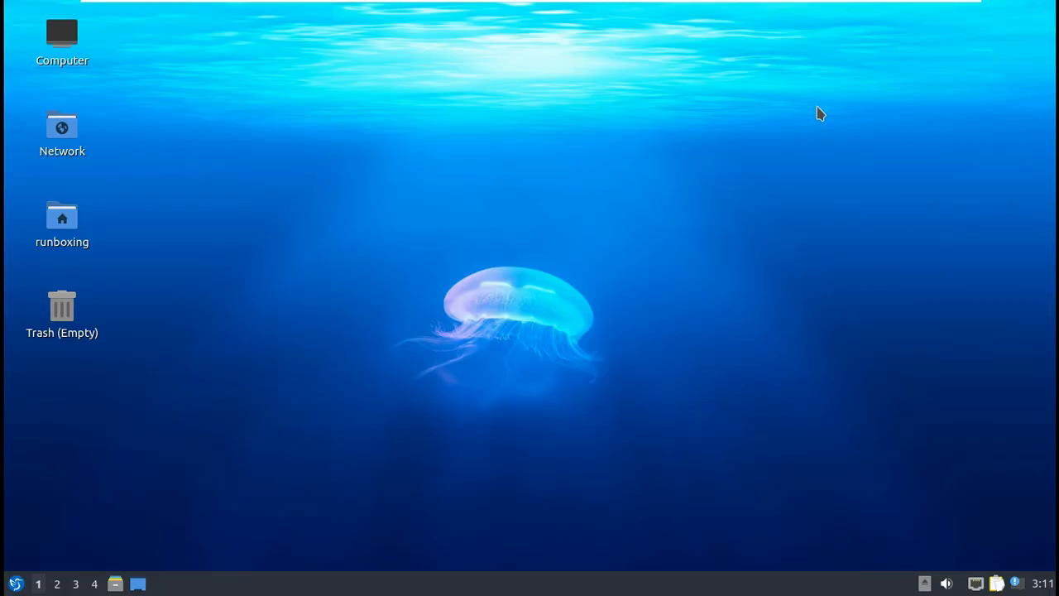
Step: Browse the Games, Internet, Office and System Tools menus, then launch Discover
{"action": "left_click", "coordinate": [17, 583]}
{"action": "mouse_move", "coordinate": [77, 318]}
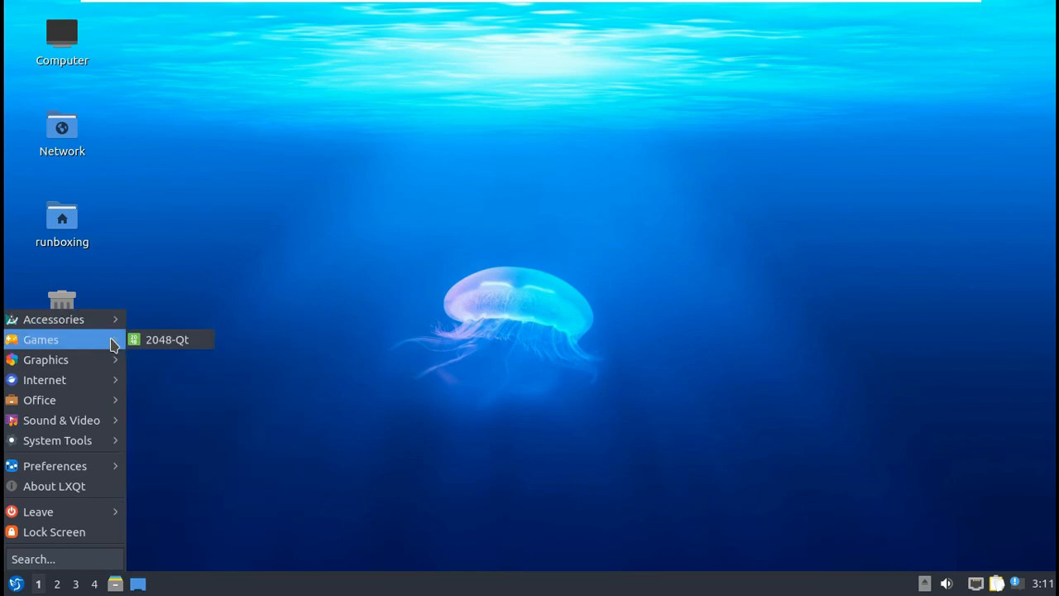
{"action": "mouse_move", "coordinate": [106, 365]}
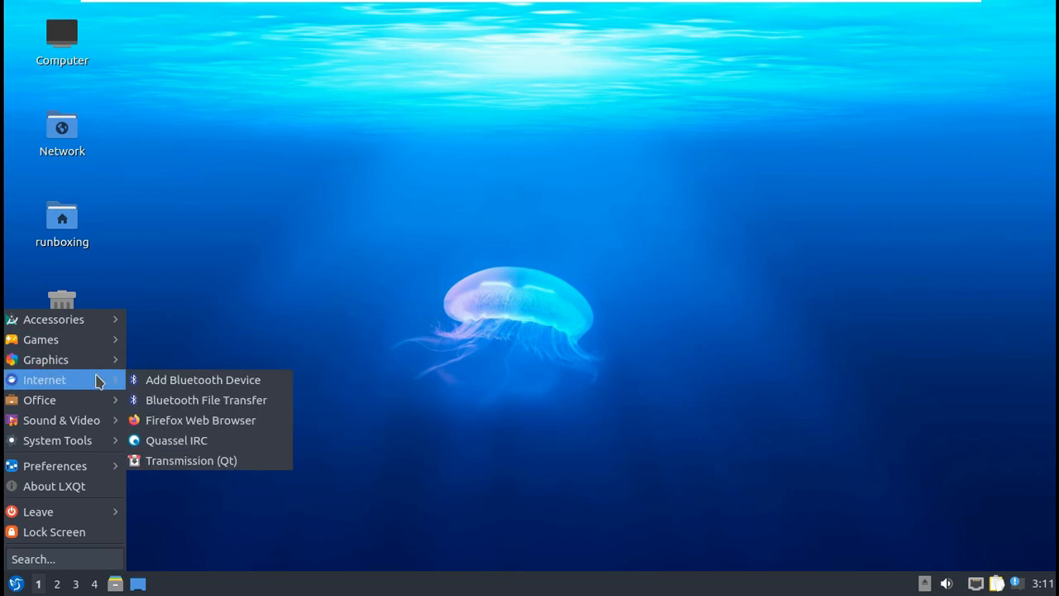
{"action": "mouse_move", "coordinate": [94, 406]}
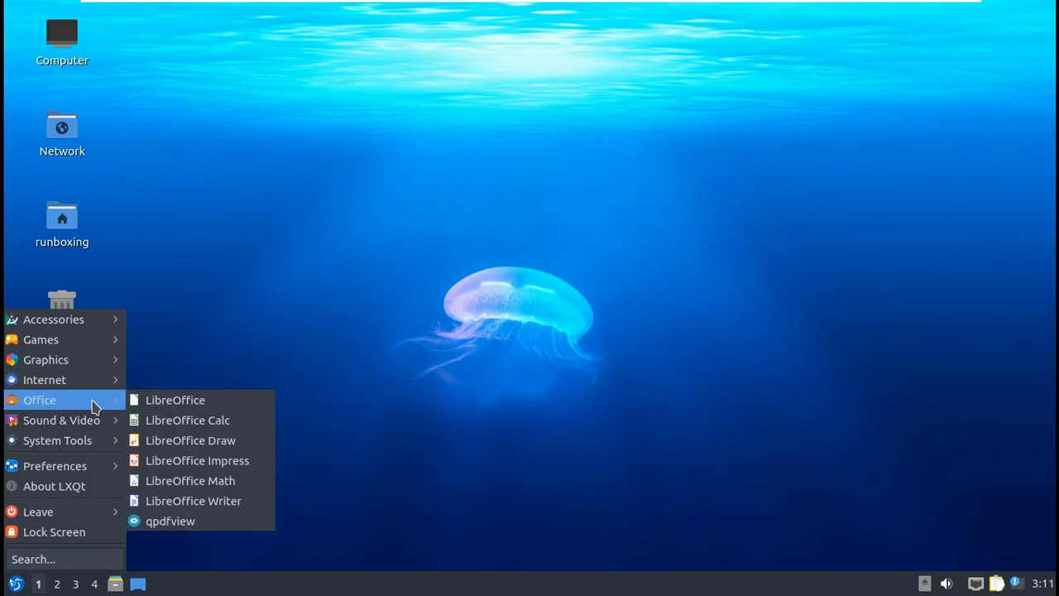
{"action": "mouse_move", "coordinate": [91, 440]}
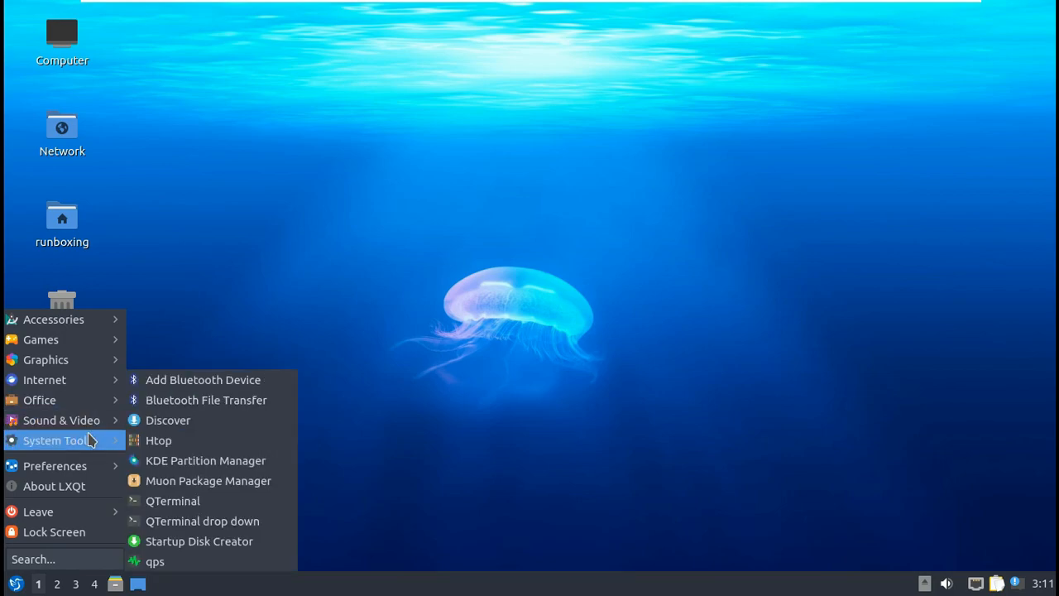
{"action": "left_click", "coordinate": [159, 424]}
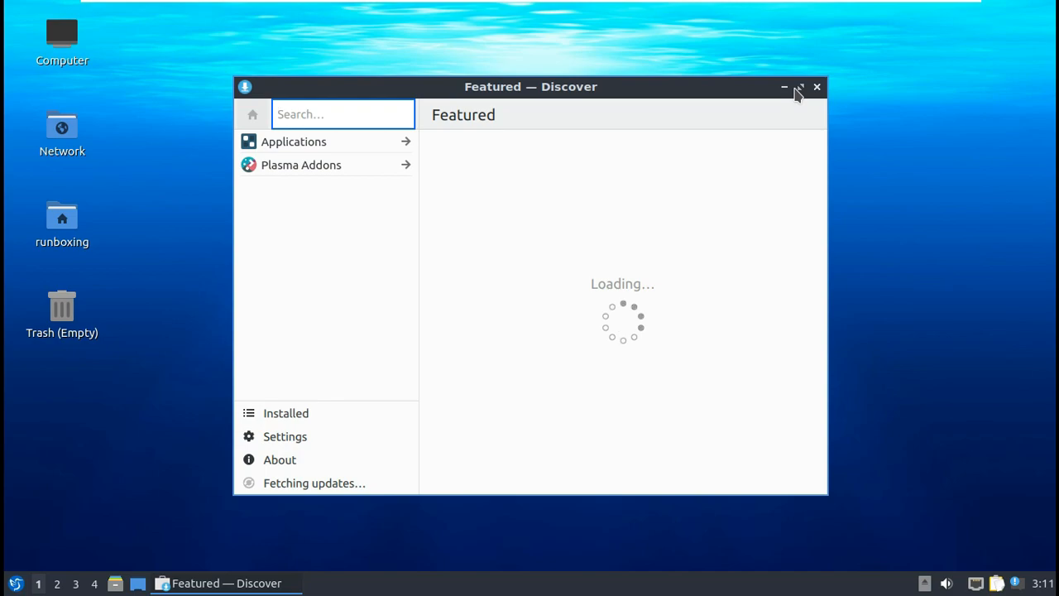
Step: Maximize Discover, visit Applications, About, Settings, Installed and Updates, then close it
{"action": "left_click", "coordinate": [800, 88]}
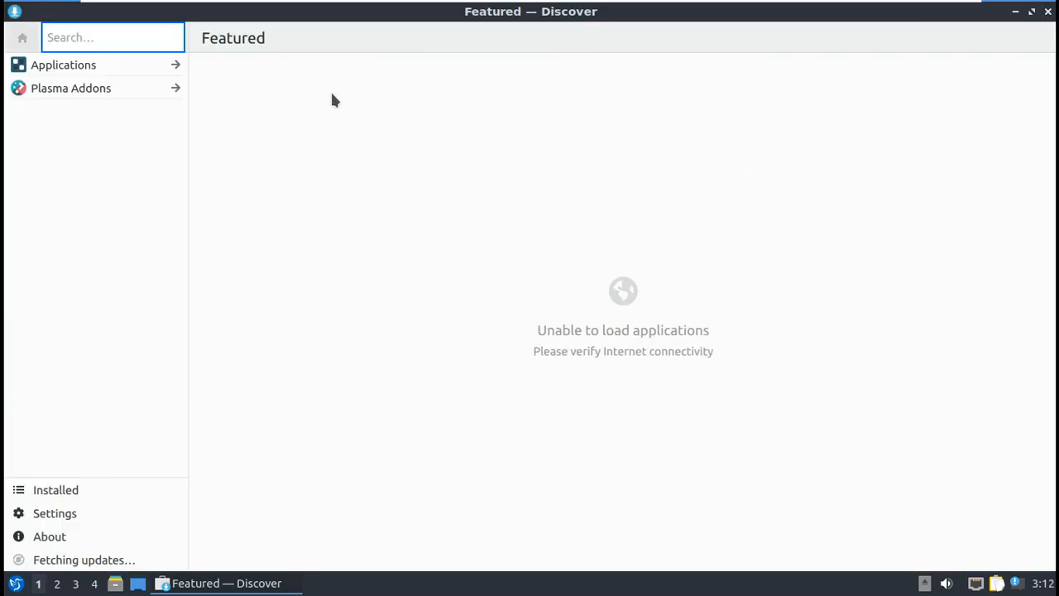
{"action": "left_click", "coordinate": [115, 67]}
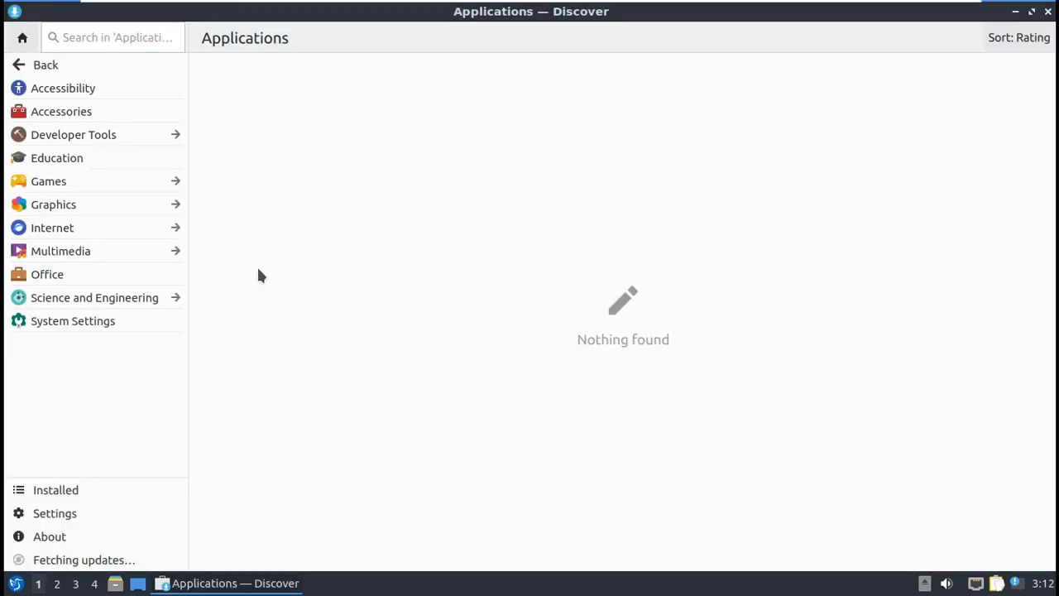
{"action": "left_click", "coordinate": [109, 536]}
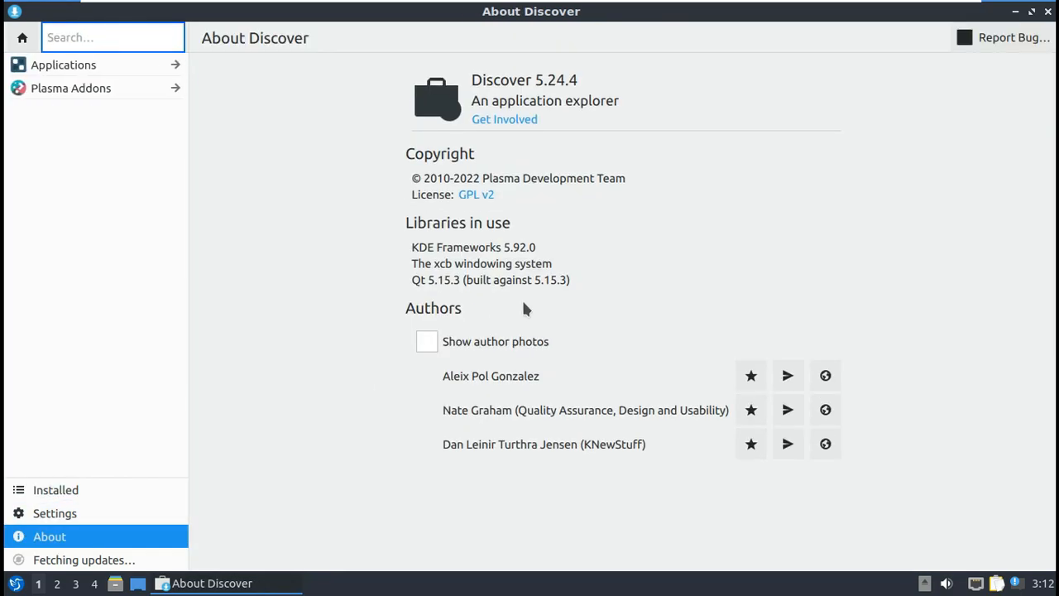
{"action": "left_click", "coordinate": [114, 519]}
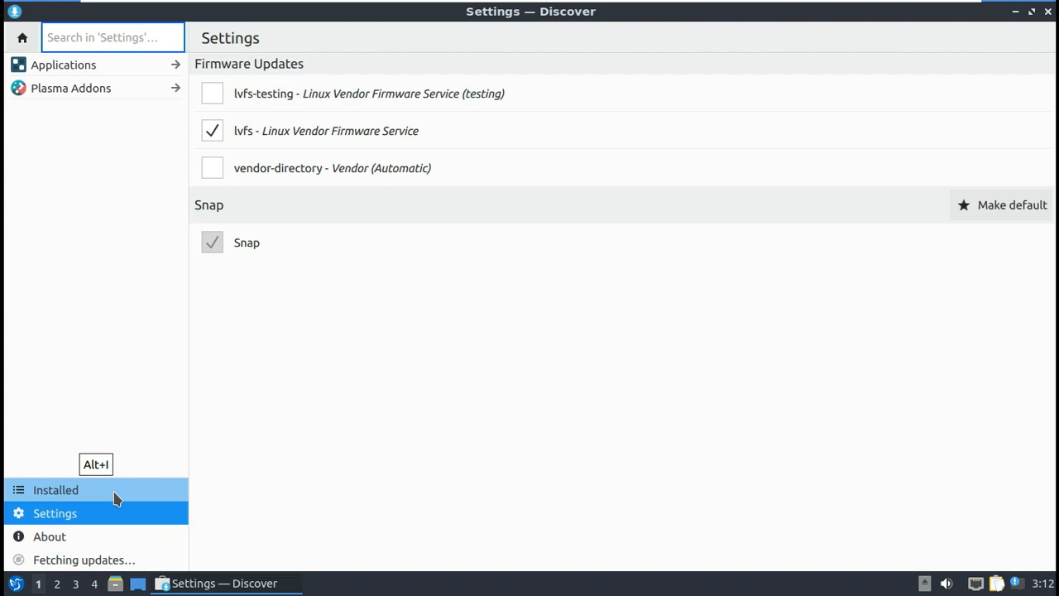
{"action": "left_click", "coordinate": [115, 497]}
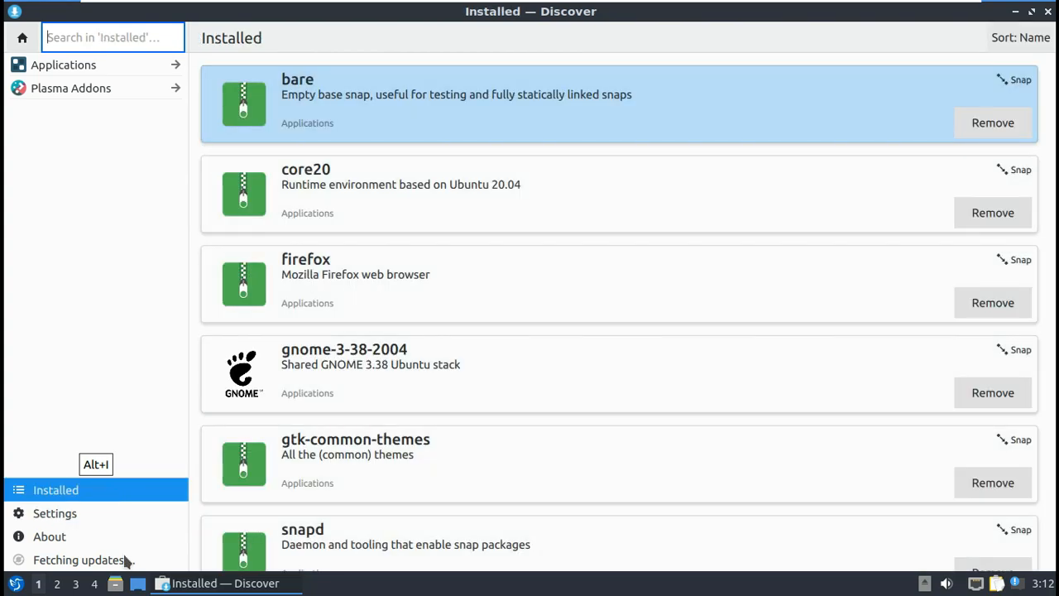
{"action": "left_click", "coordinate": [127, 561]}
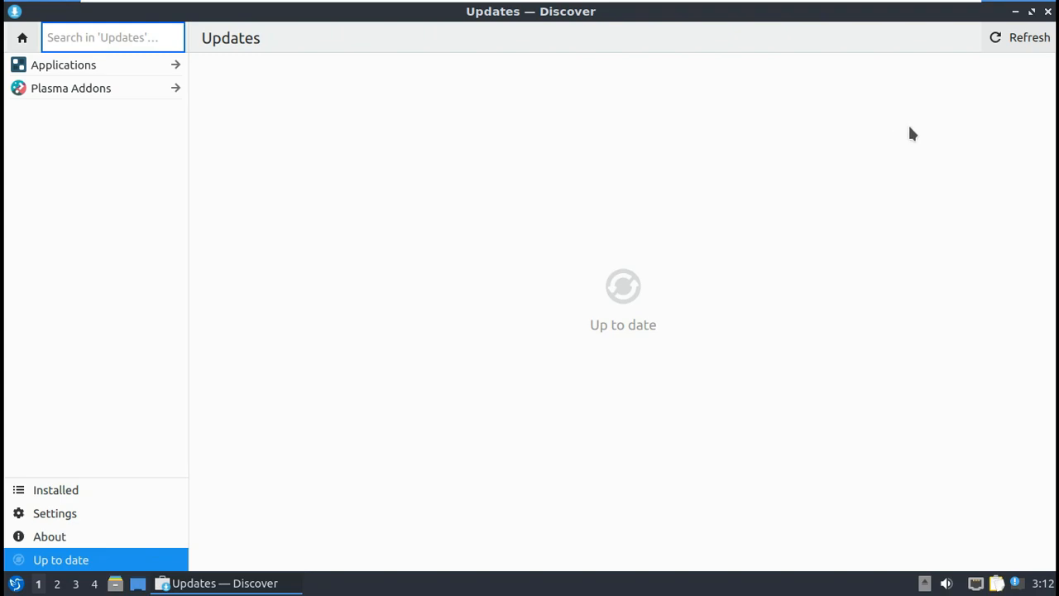
{"action": "left_click", "coordinate": [1047, 13]}
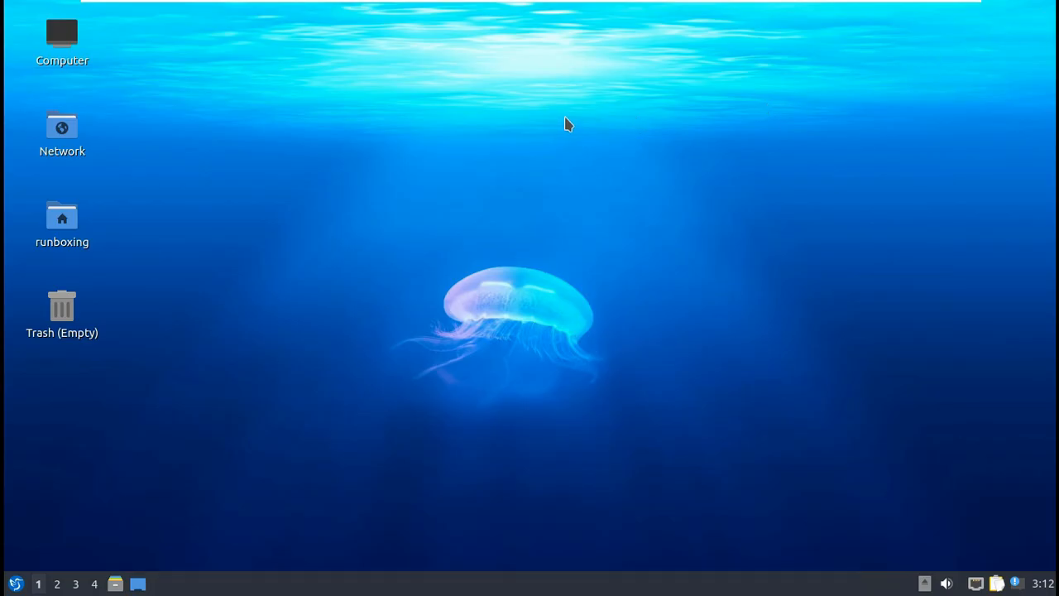
Step: Choose 2110-friends-dark.png on Desktop Preferences' Background tab, apply it, and confirm
{"action": "right_click", "coordinate": [566, 124]}
{"action": "left_click", "coordinate": [625, 315]}
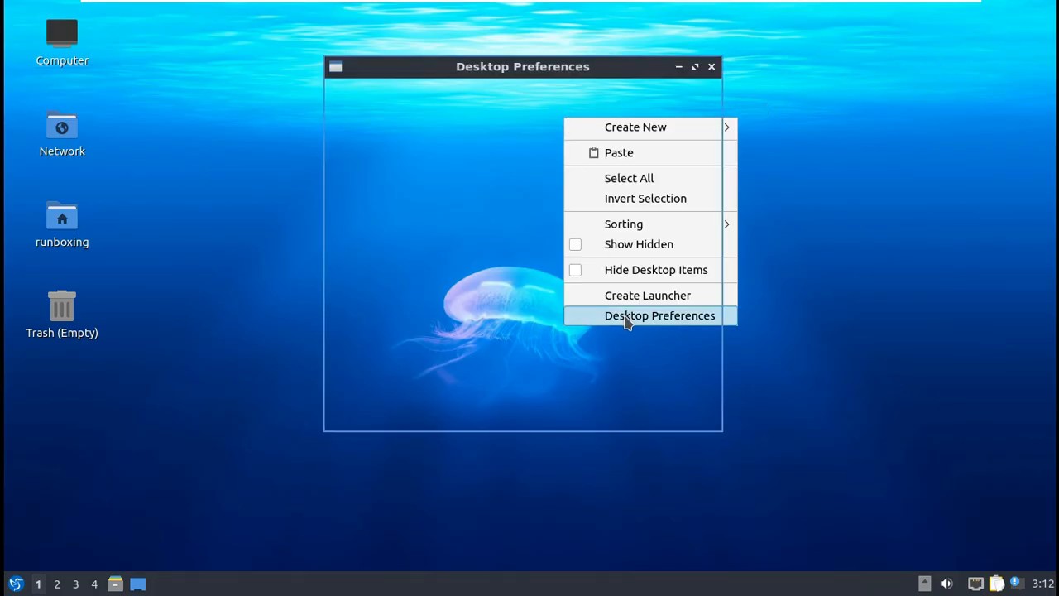
{"action": "left_click", "coordinate": [451, 100]}
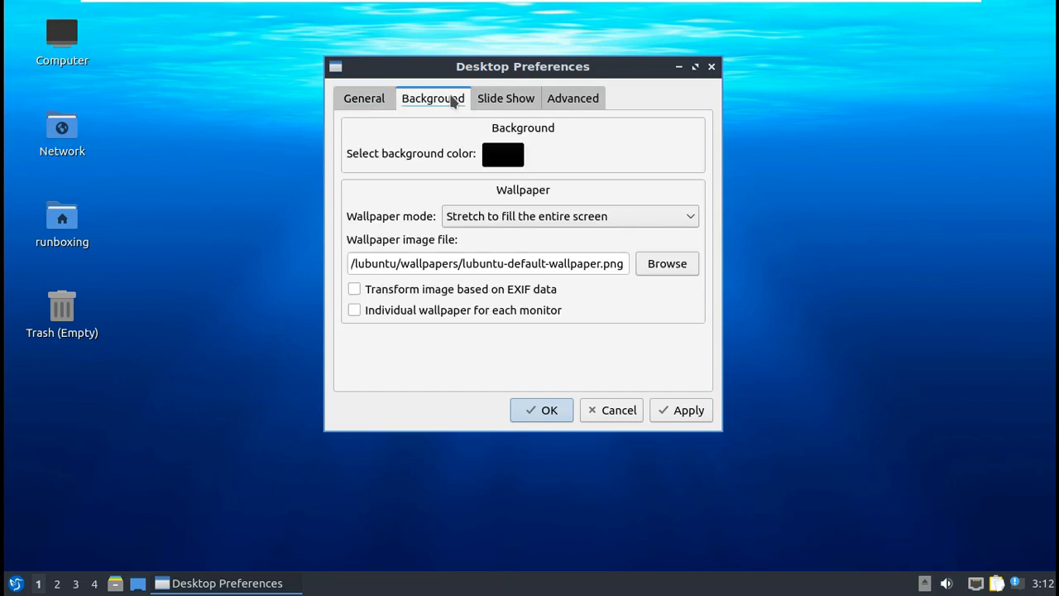
{"action": "left_click", "coordinate": [664, 264]}
{"action": "scroll", "coordinate": [697, 285], "scroll_direction": "up", "scroll_amount": 4}
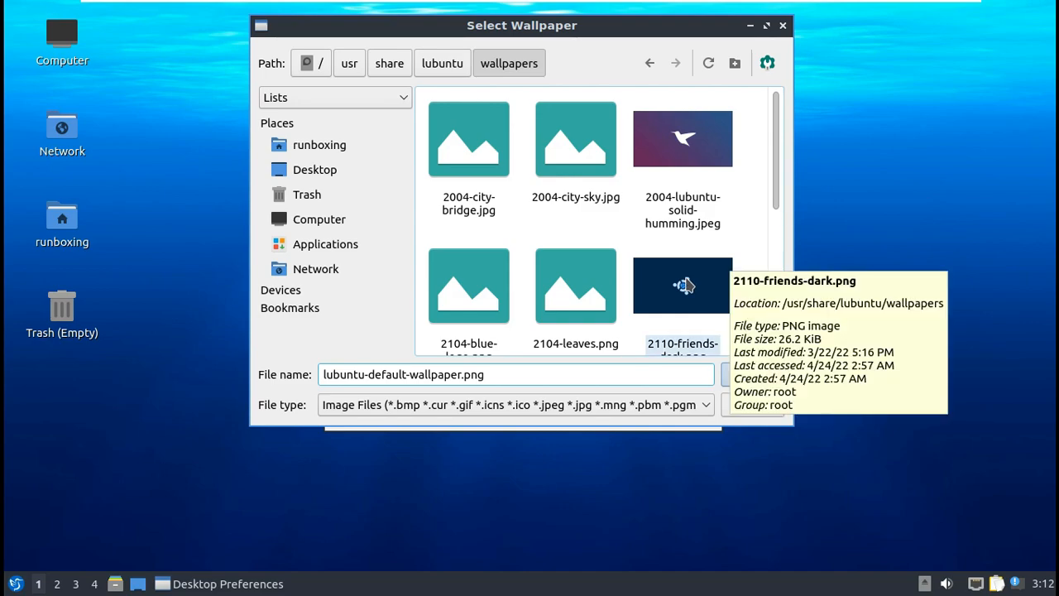
{"action": "left_click", "coordinate": [719, 282]}
{"action": "left_click", "coordinate": [759, 376]}
{"action": "left_click", "coordinate": [686, 407]}
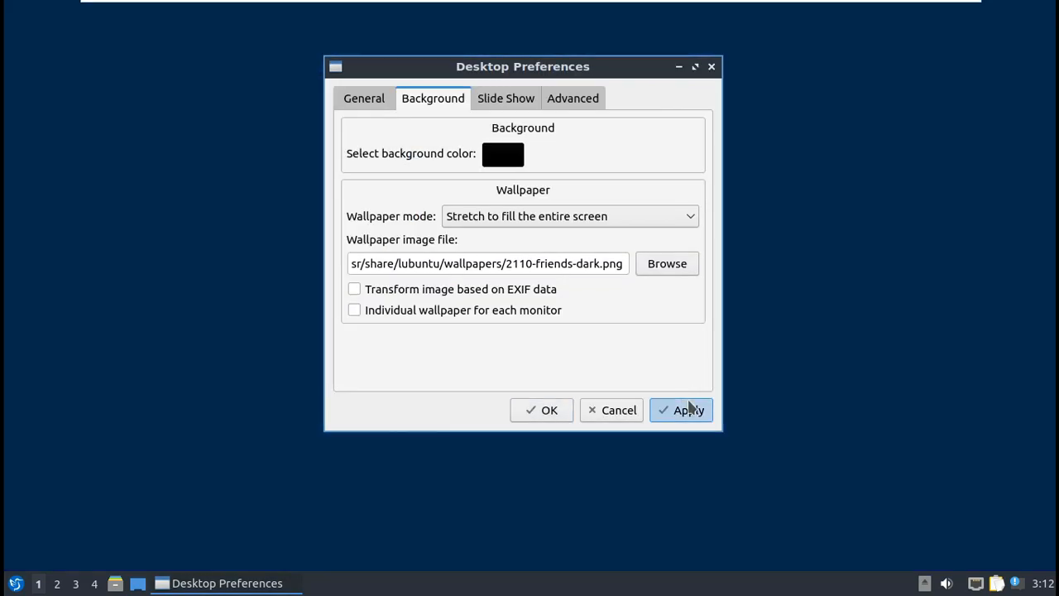
{"action": "left_click", "coordinate": [539, 409]}
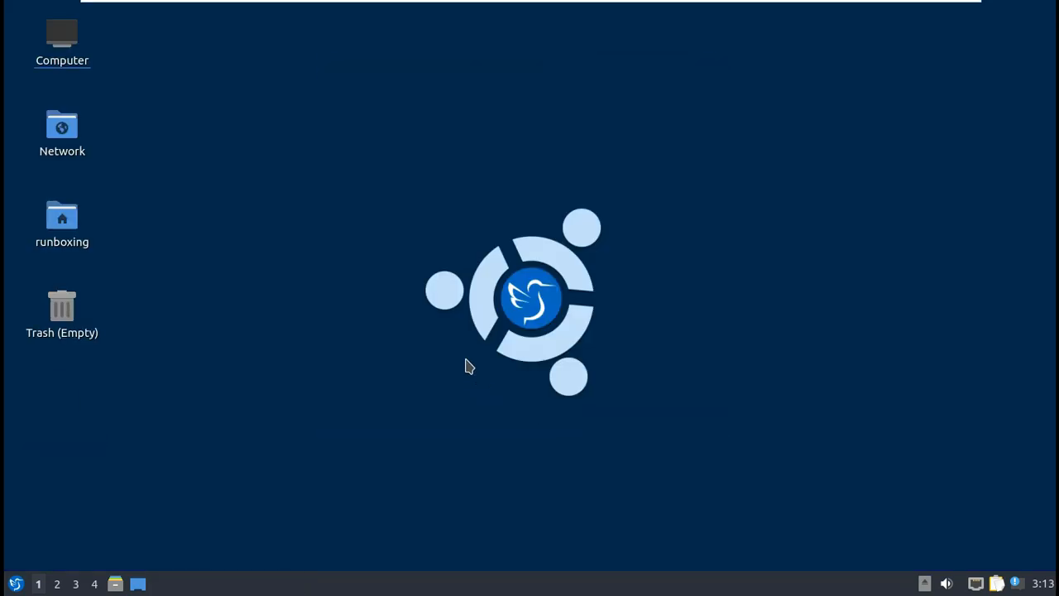
{"action": "left_click", "coordinate": [15, 583]}
Step: Browse Preferences, System Tools, Office and Games, then launch LibreOffice Draw from Graphics
{"action": "mouse_move", "coordinate": [91, 470]}
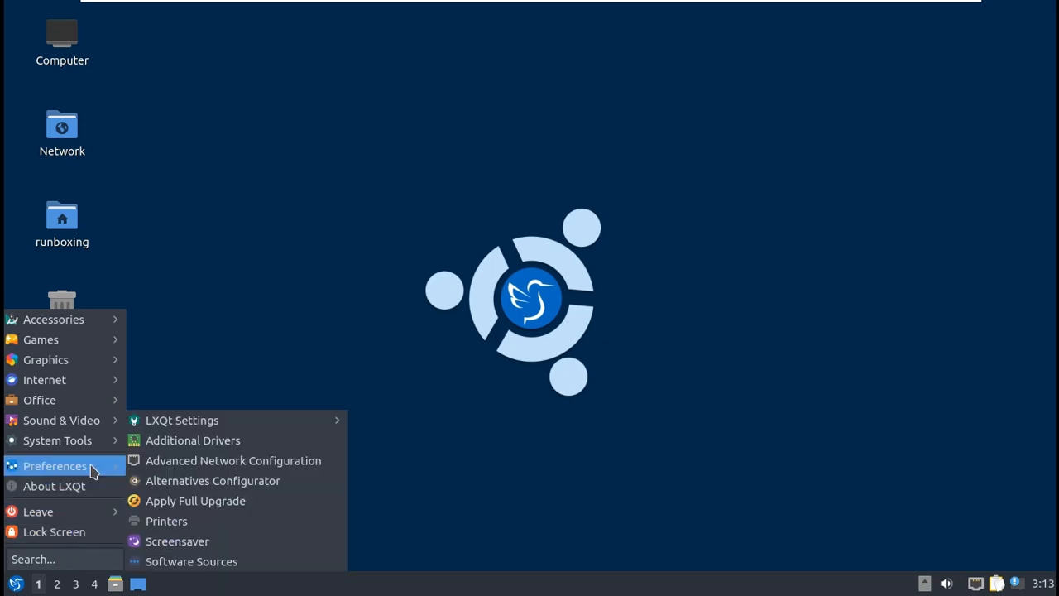
{"action": "mouse_move", "coordinate": [217, 424]}
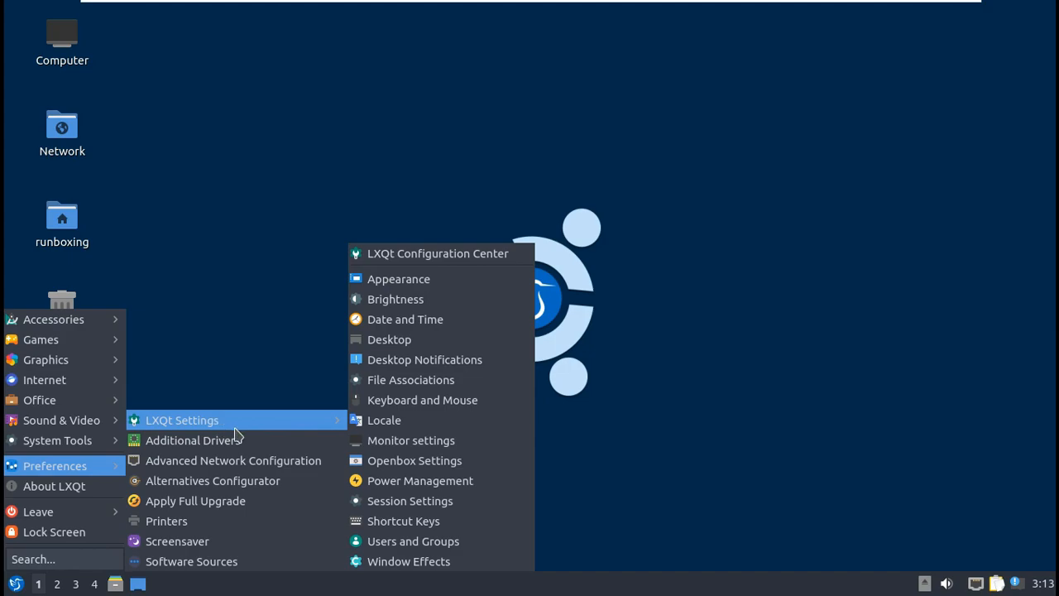
{"action": "mouse_move", "coordinate": [104, 448]}
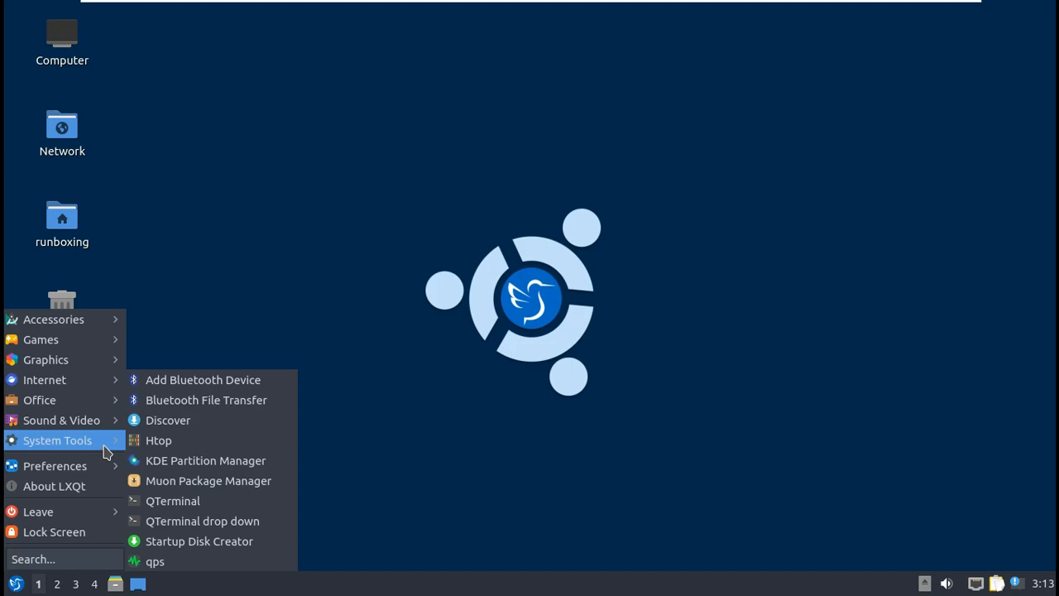
{"action": "mouse_move", "coordinate": [104, 427]}
{"action": "mouse_move", "coordinate": [89, 407]}
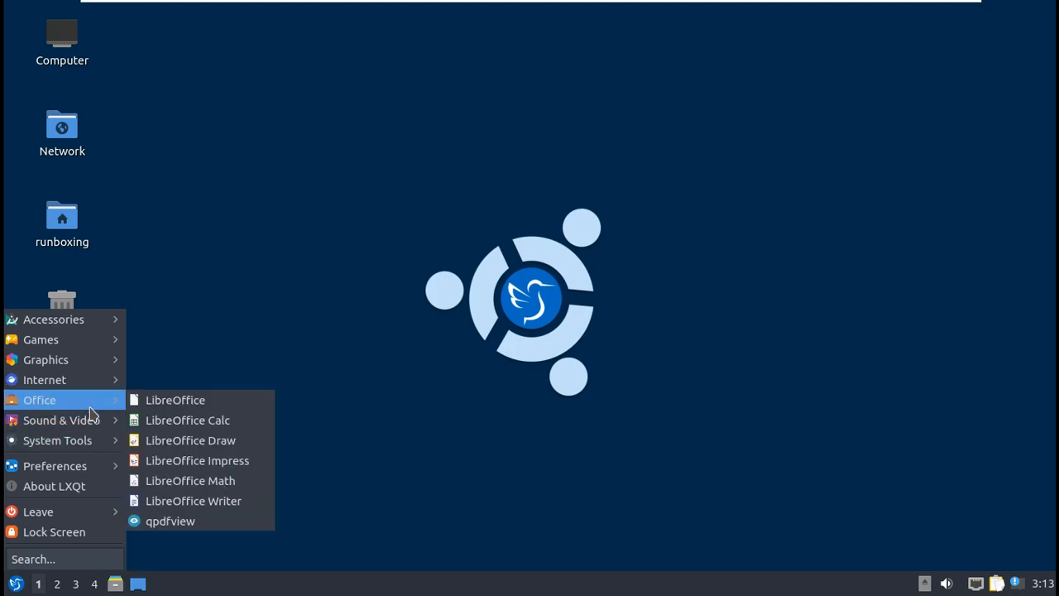
{"action": "mouse_move", "coordinate": [87, 383]}
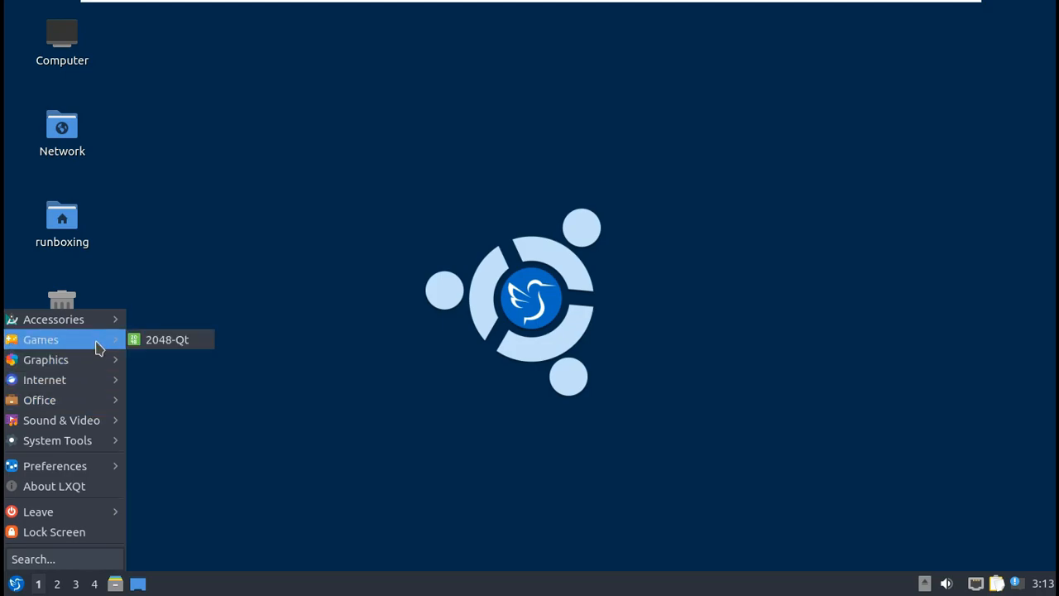
{"action": "mouse_move", "coordinate": [108, 326]}
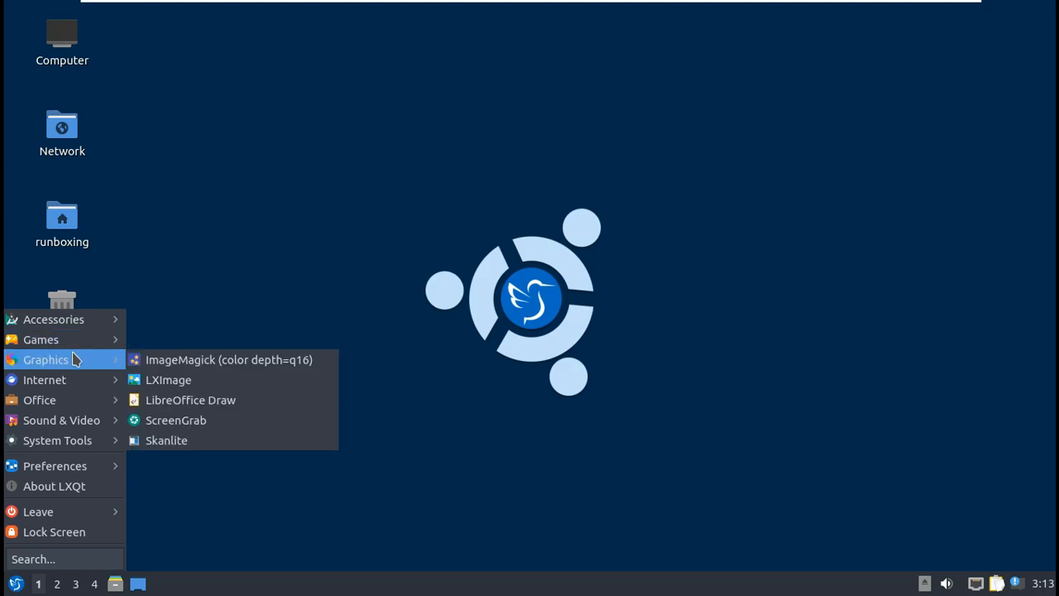
{"action": "left_click", "coordinate": [183, 405]}
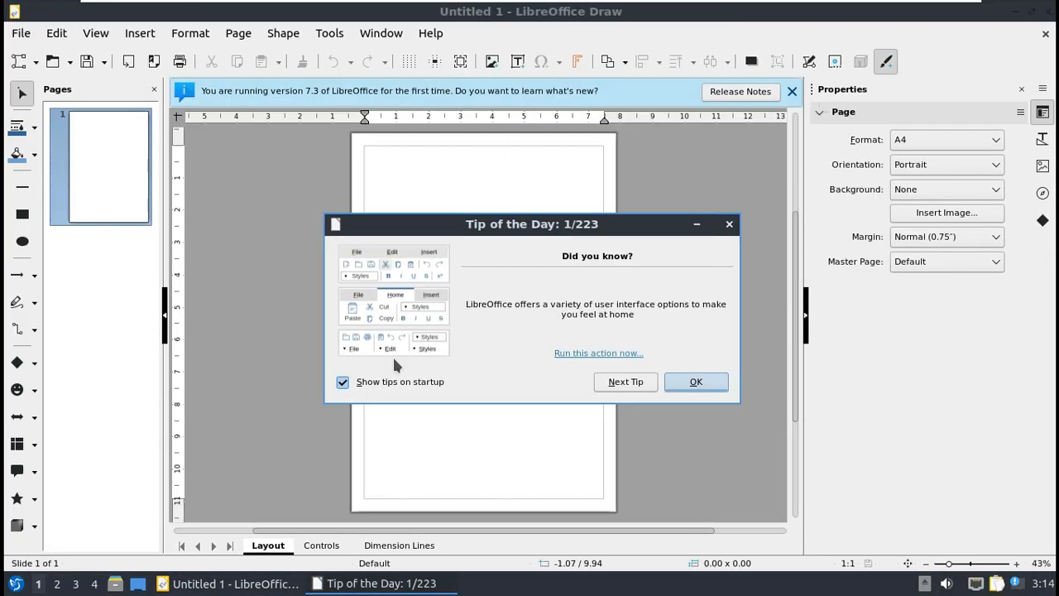
Step: Dismiss Tip of the Day and the infobar, then check Draw's About box showing version 7.3.2.2
{"action": "left_click", "coordinate": [674, 383]}
{"action": "left_click", "coordinate": [792, 91]}
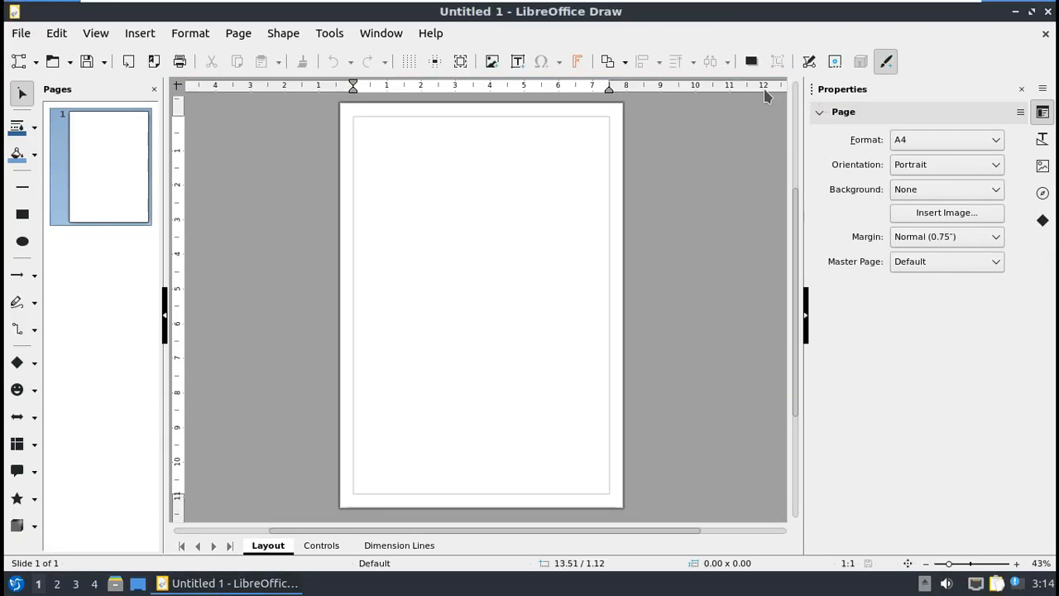
{"action": "left_click", "coordinate": [439, 35]}
{"action": "left_click", "coordinate": [489, 296]}
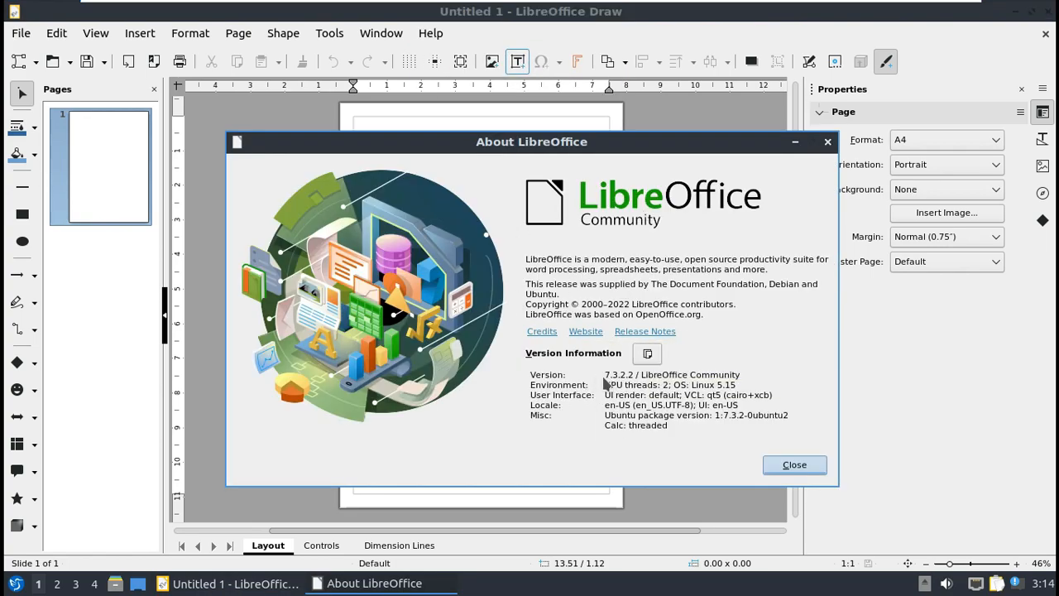
{"action": "left_click", "coordinate": [815, 469]}
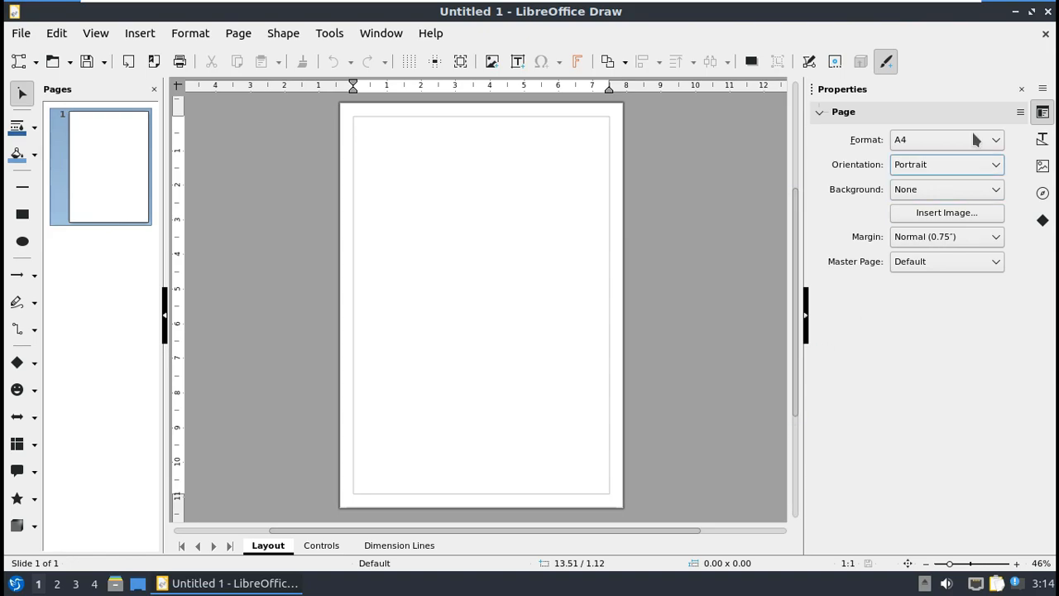
Step: Quit LibreOffice Draw and bring up the Graphics category in the application menu
{"action": "left_click", "coordinate": [1048, 11]}
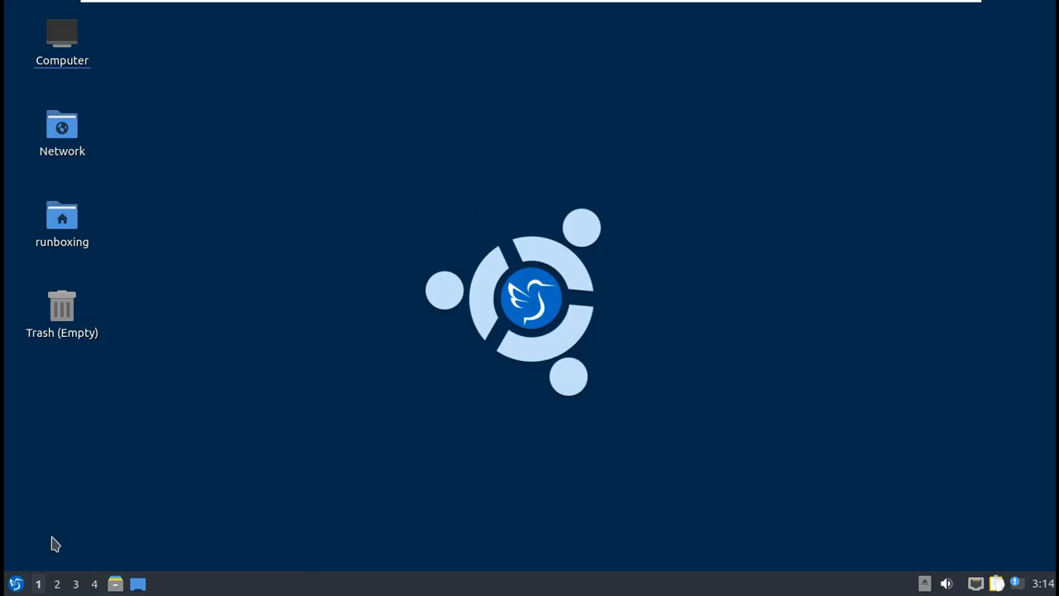
{"action": "left_click", "coordinate": [16, 584]}
{"action": "mouse_move", "coordinate": [75, 331]}
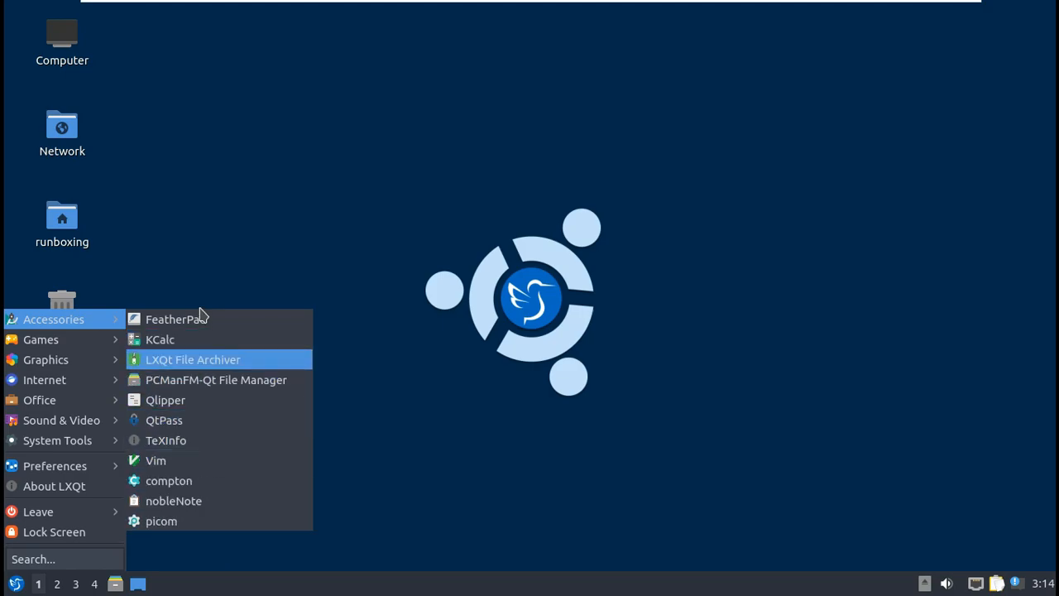
{"action": "mouse_move", "coordinate": [83, 359]}
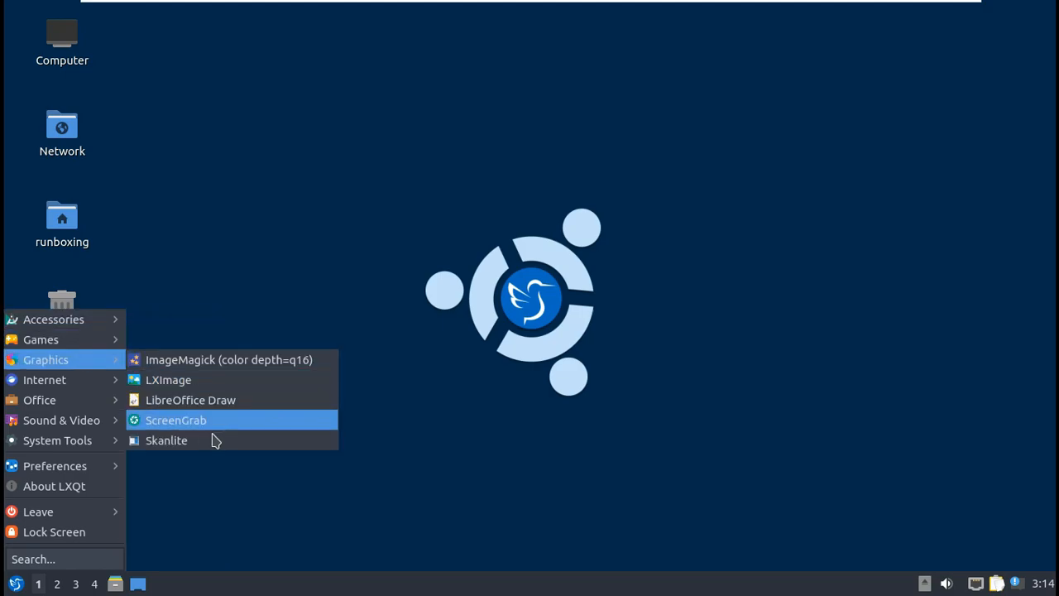
Step: Launch ImageMagick, view its About Display notice (6.9.11-60 Q16), dismiss it, and close ImageMagick
{"action": "left_click", "coordinate": [212, 361]}
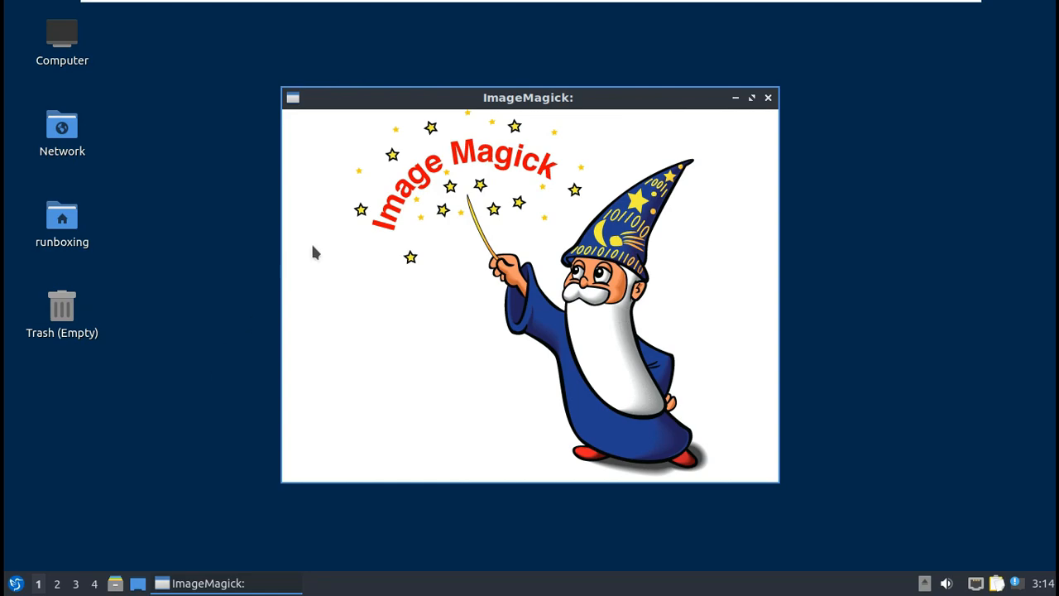
{"action": "left_click", "coordinate": [297, 99]}
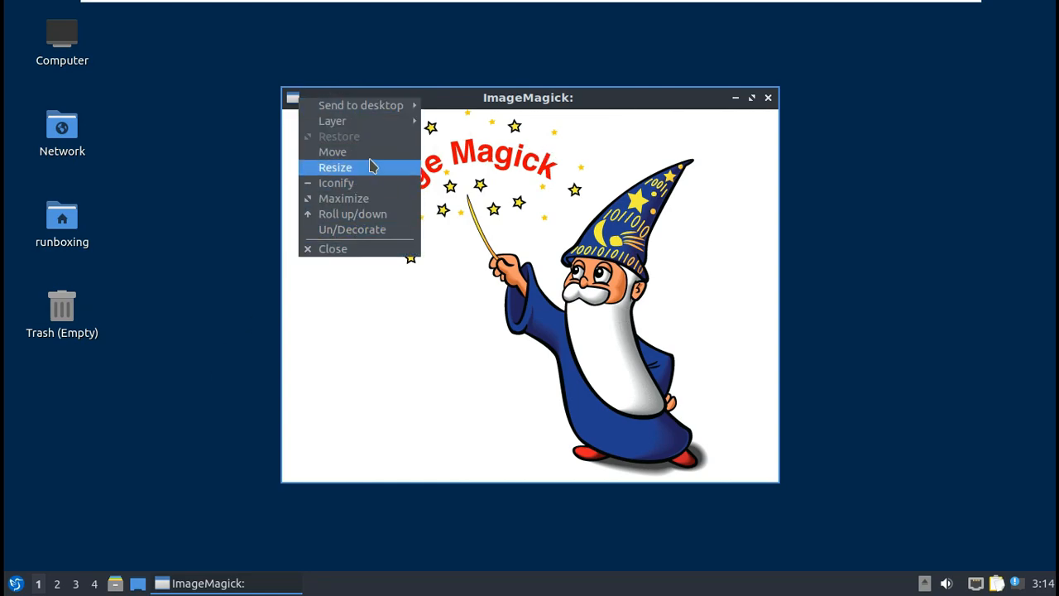
{"action": "left_click", "coordinate": [489, 165]}
{"action": "left_click", "coordinate": [489, 164]}
{"action": "left_click", "coordinate": [199, 433]}
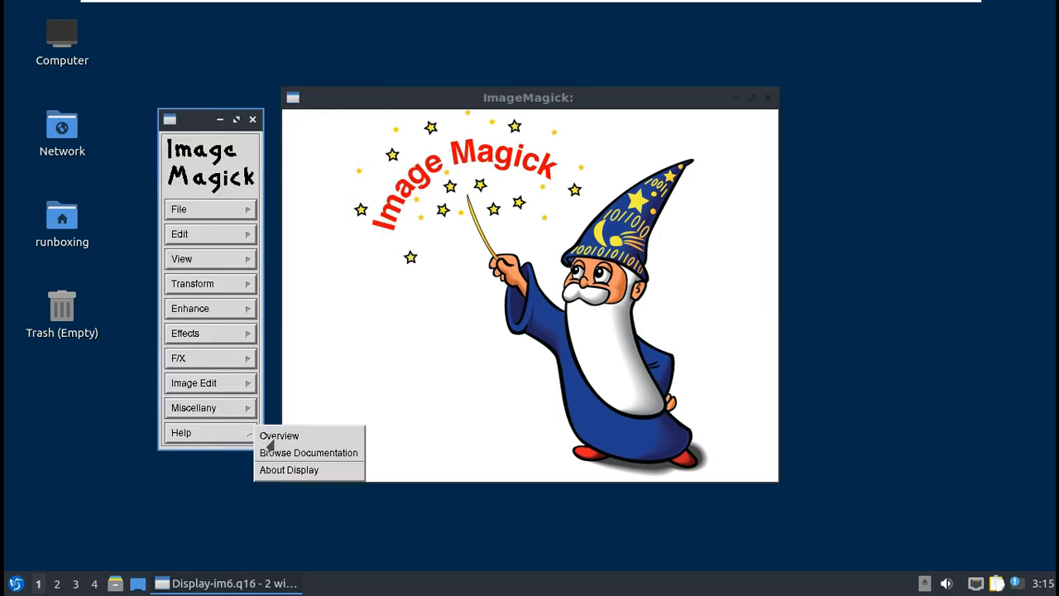
{"action": "left_click", "coordinate": [302, 472]}
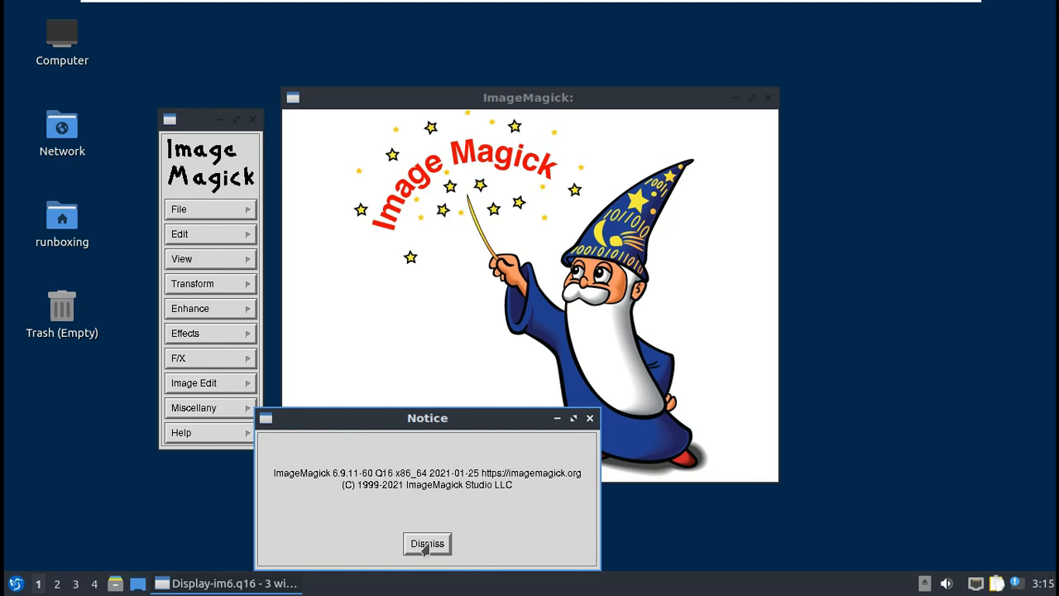
{"action": "left_click", "coordinate": [427, 544]}
{"action": "left_click", "coordinate": [769, 98]}
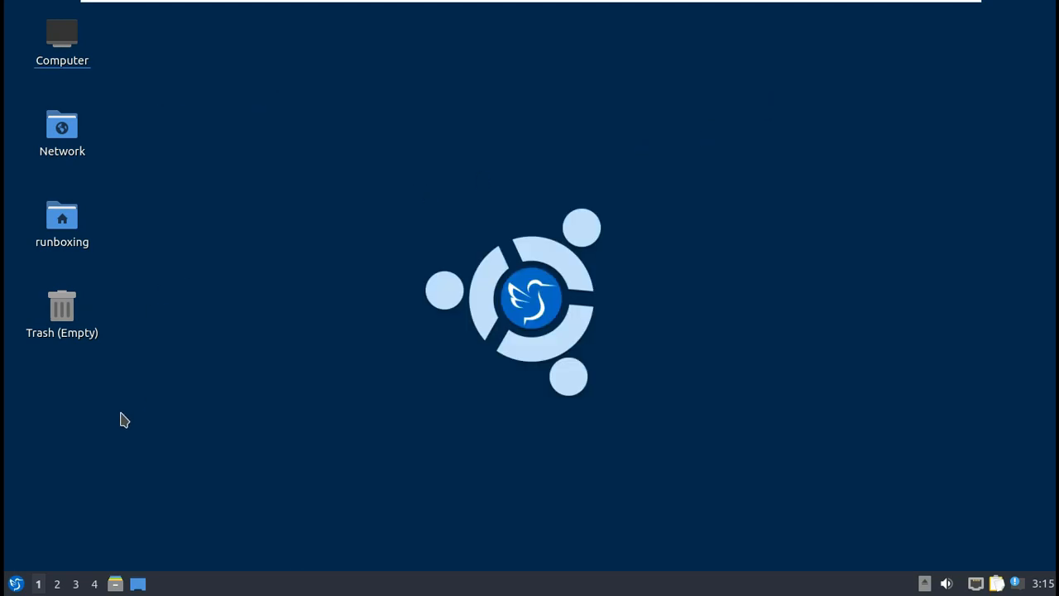
Step: Launch PulseAudio Volume Control from the application menu
{"action": "left_click", "coordinate": [16, 583]}
{"action": "mouse_move", "coordinate": [73, 356]}
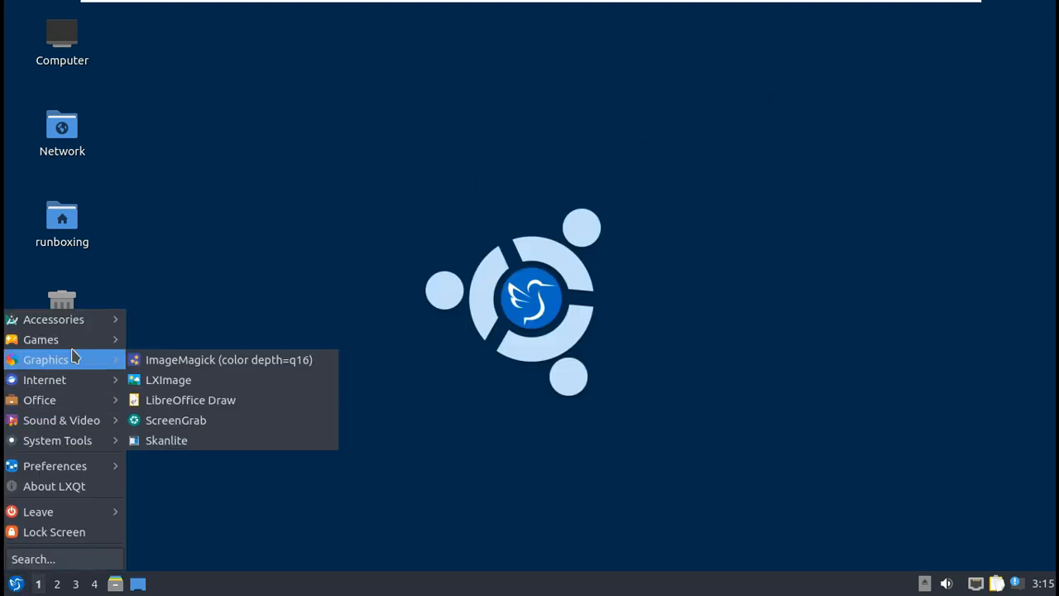
{"action": "mouse_move", "coordinate": [116, 379]}
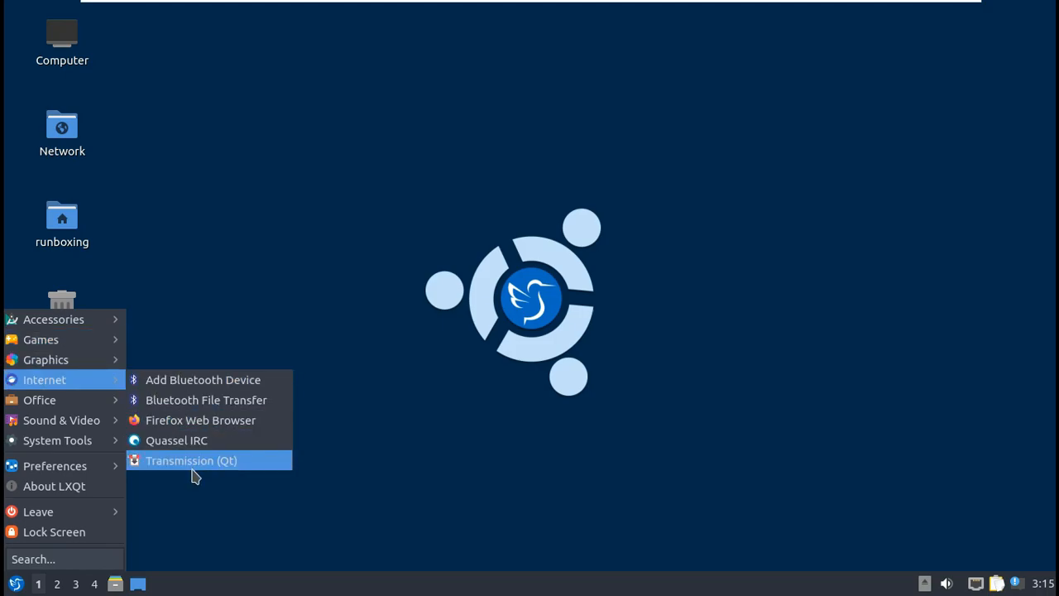
{"action": "mouse_move", "coordinate": [77, 402]}
{"action": "mouse_move", "coordinate": [78, 420]}
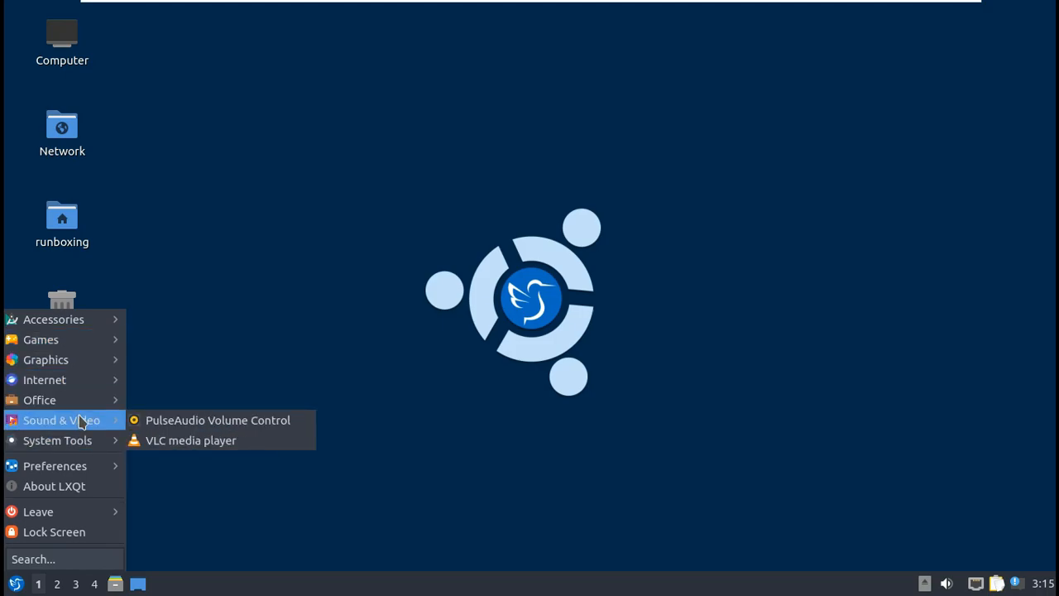
{"action": "left_click", "coordinate": [136, 422]}
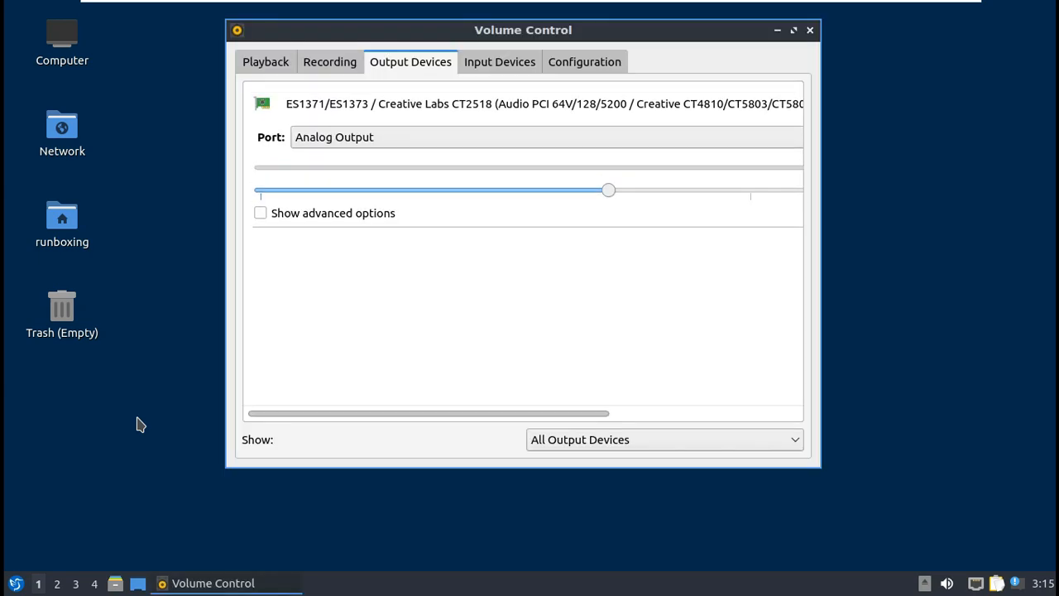
Step: Look through the playback, recording, output and input tabs, check the Analog Stereo Duplex profile, then close it
{"action": "left_click", "coordinate": [268, 70]}
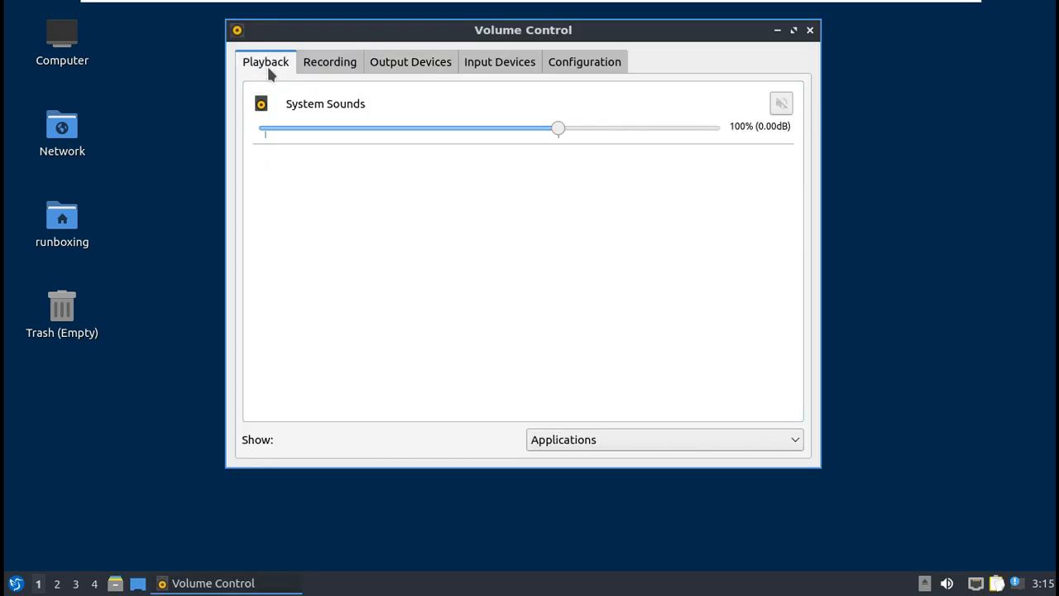
{"action": "left_click", "coordinate": [323, 72]}
{"action": "left_click", "coordinate": [391, 73]}
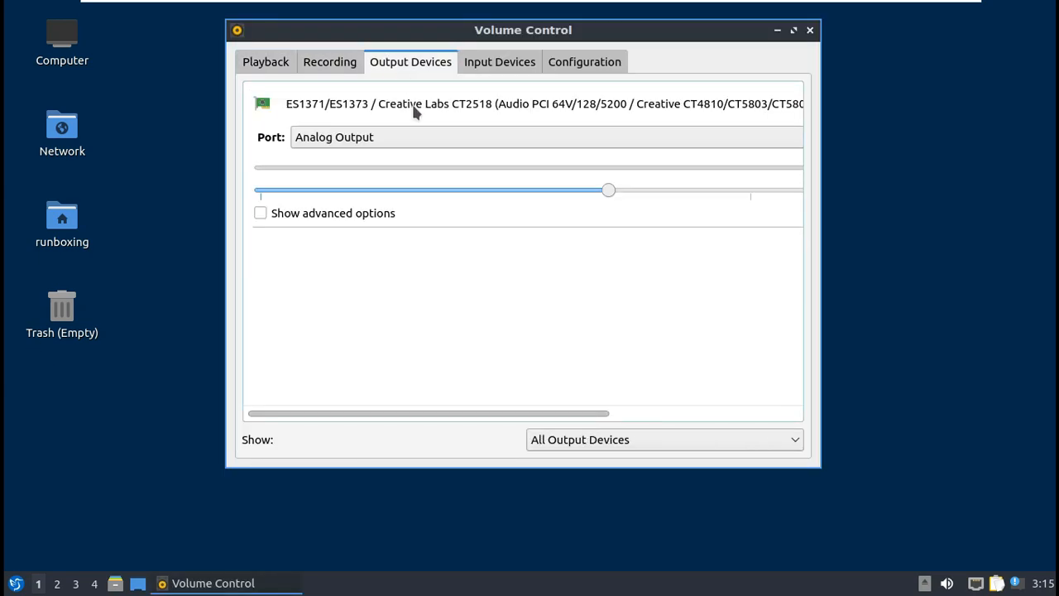
{"action": "left_click", "coordinate": [499, 66]}
{"action": "left_click", "coordinate": [568, 66]}
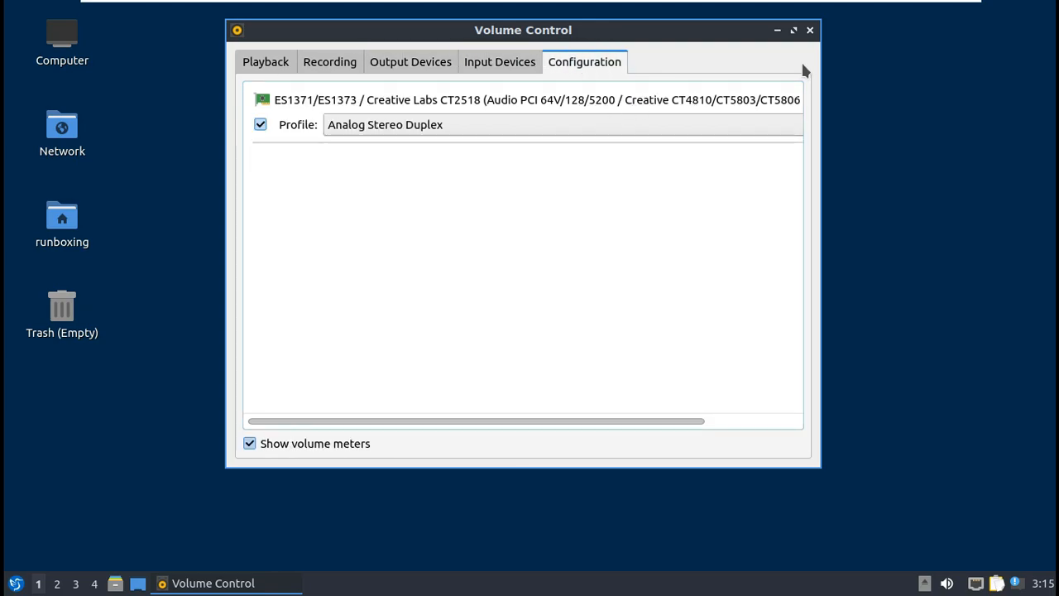
{"action": "left_click", "coordinate": [811, 31]}
{"action": "left_click", "coordinate": [16, 582]}
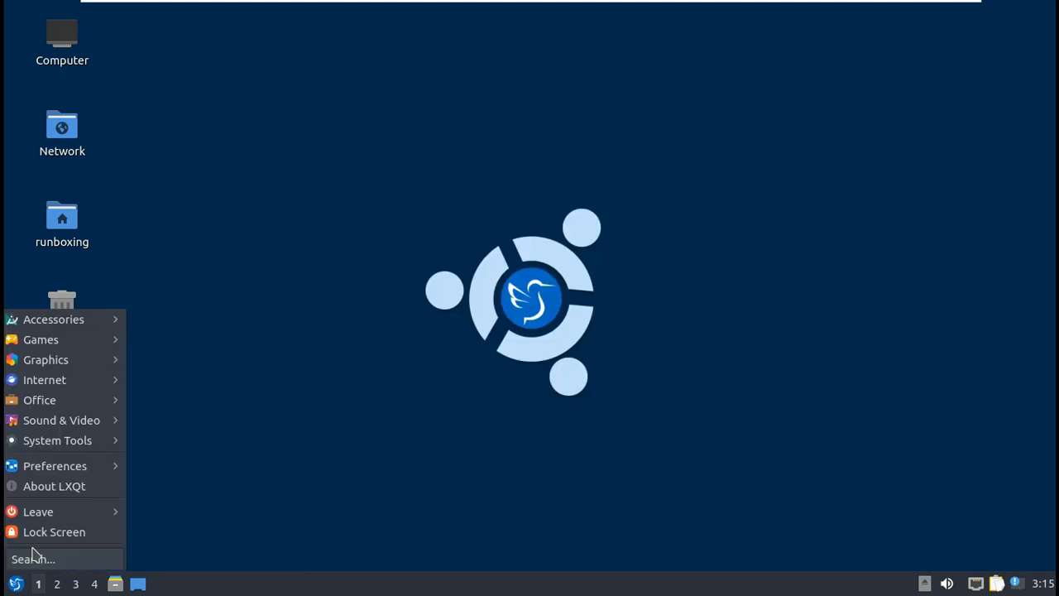
Step: Launch VLC media player and accept its privacy and network access policy
{"action": "mouse_move", "coordinate": [85, 439]}
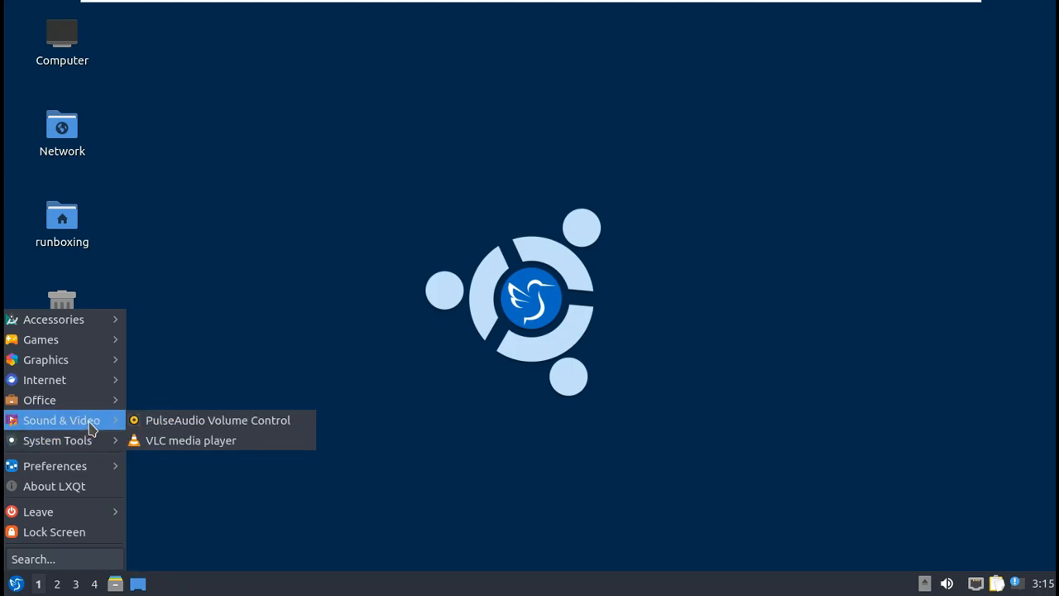
{"action": "left_click", "coordinate": [160, 441]}
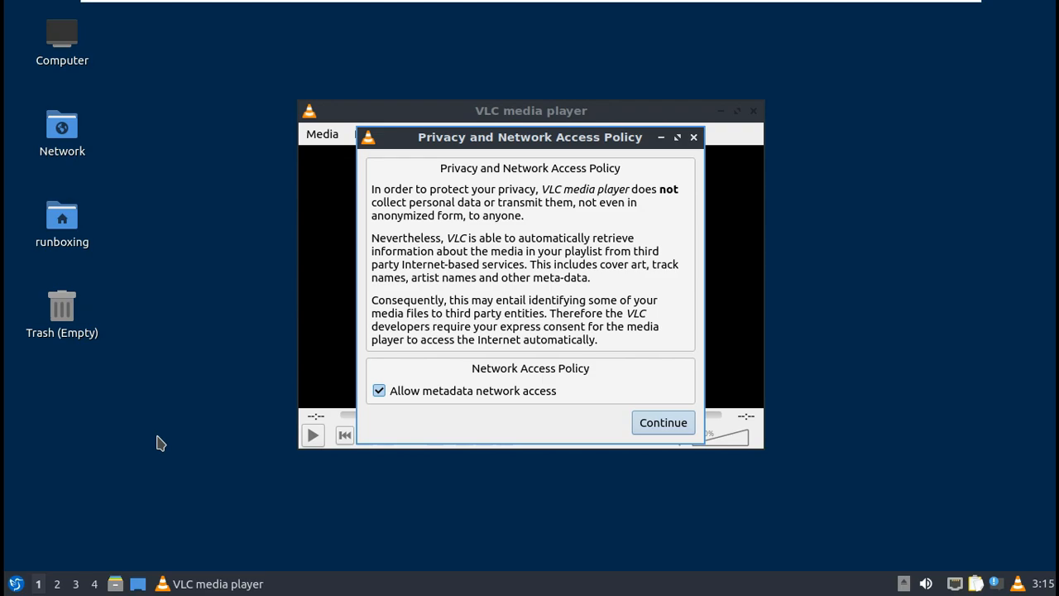
{"action": "left_click", "coordinate": [680, 424]}
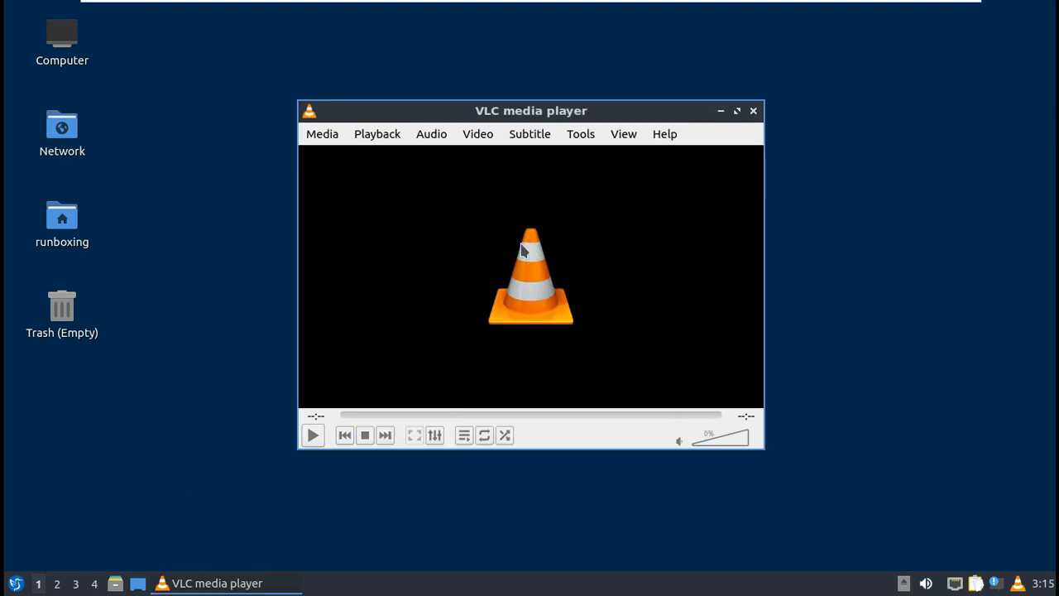
Step: View VLC's About box showing version 3.0.16 Vetinari, then close About and VLC
{"action": "left_click", "coordinate": [662, 135]}
{"action": "left_click", "coordinate": [666, 182]}
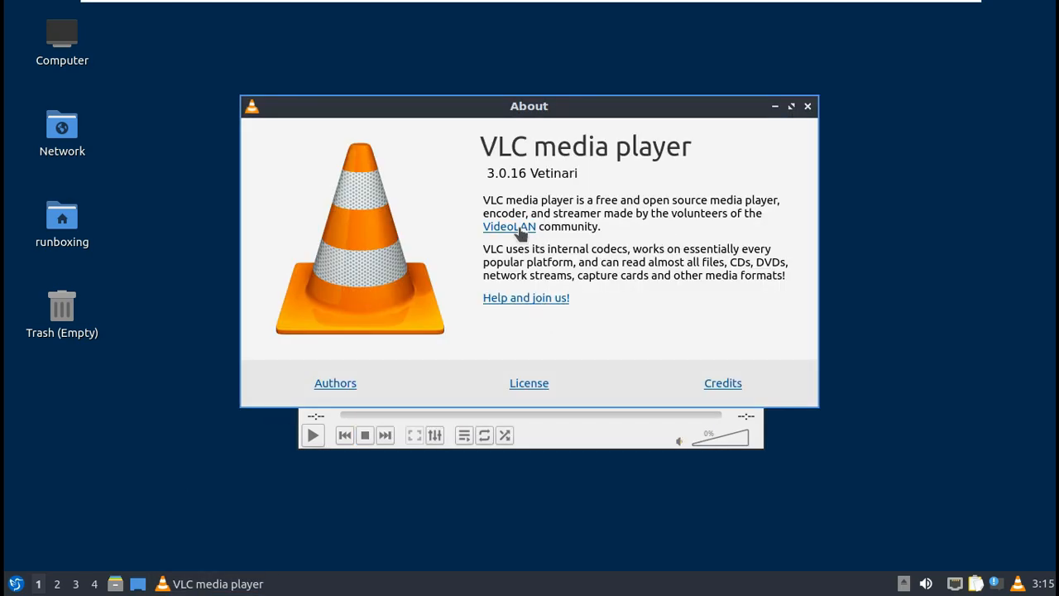
{"action": "left_click", "coordinate": [529, 172]}
{"action": "left_click", "coordinate": [527, 174]}
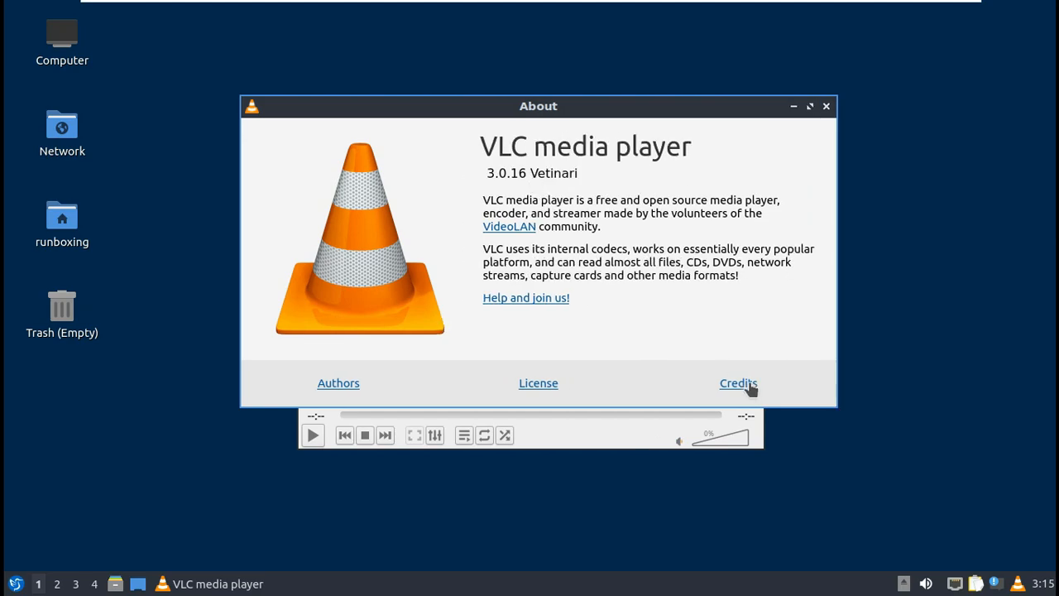
{"action": "left_click", "coordinate": [825, 107]}
{"action": "left_click", "coordinate": [754, 110]}
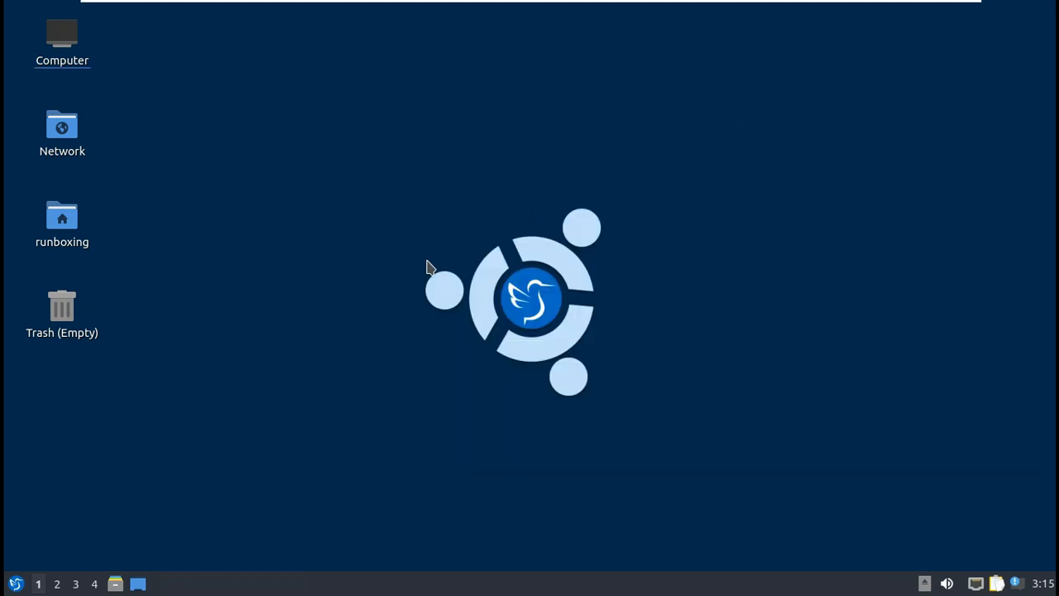
Step: Launch ScreenGrab from the Graphics menu and look over its Options
{"action": "left_click", "coordinate": [17, 584]}
{"action": "mouse_move", "coordinate": [104, 361]}
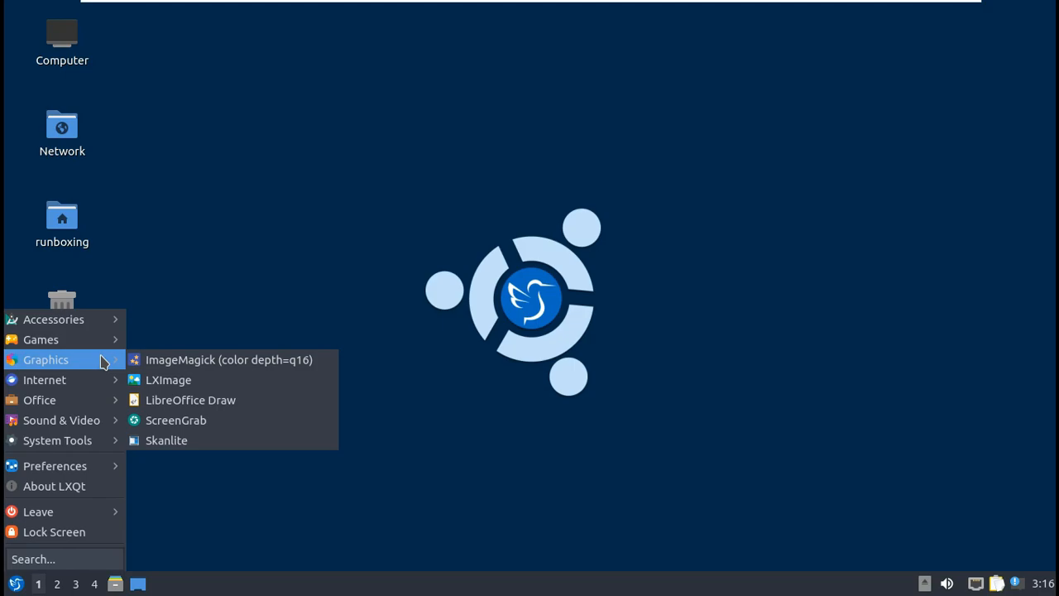
{"action": "left_click", "coordinate": [198, 421]}
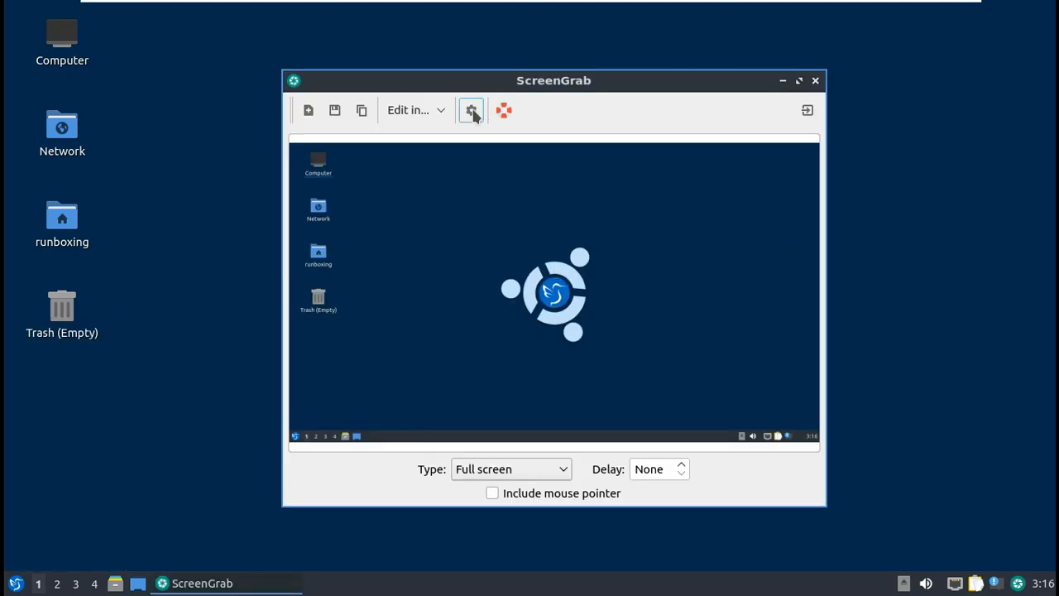
{"action": "left_click", "coordinate": [471, 113]}
{"action": "left_click", "coordinate": [844, 131]}
Step: View ScreenGrab's About information, then close ScreenGrab
{"action": "left_click", "coordinate": [503, 110]}
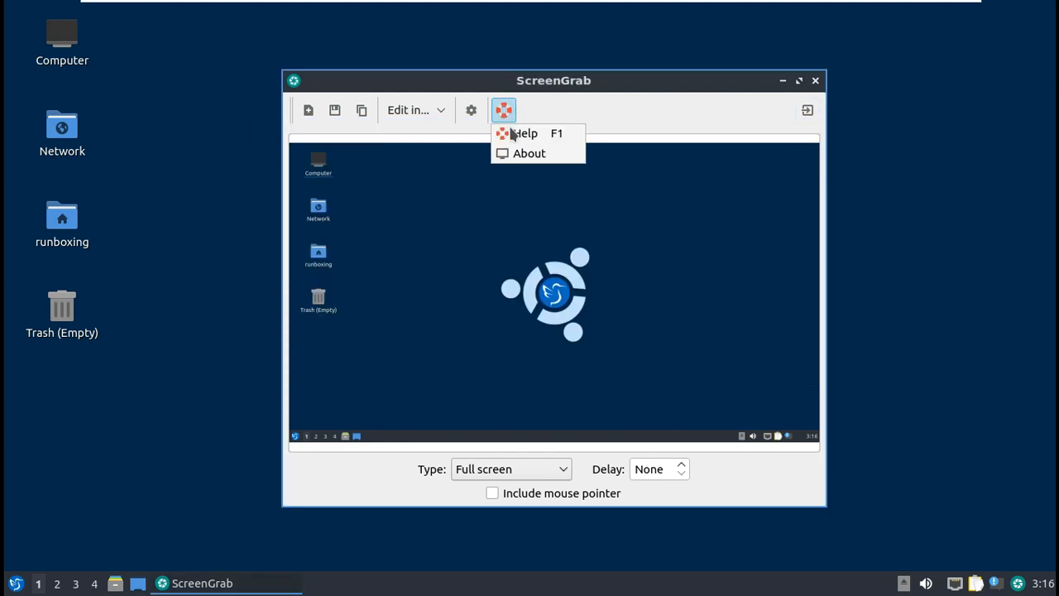
{"action": "left_click", "coordinate": [522, 152]}
{"action": "left_click", "coordinate": [717, 378]}
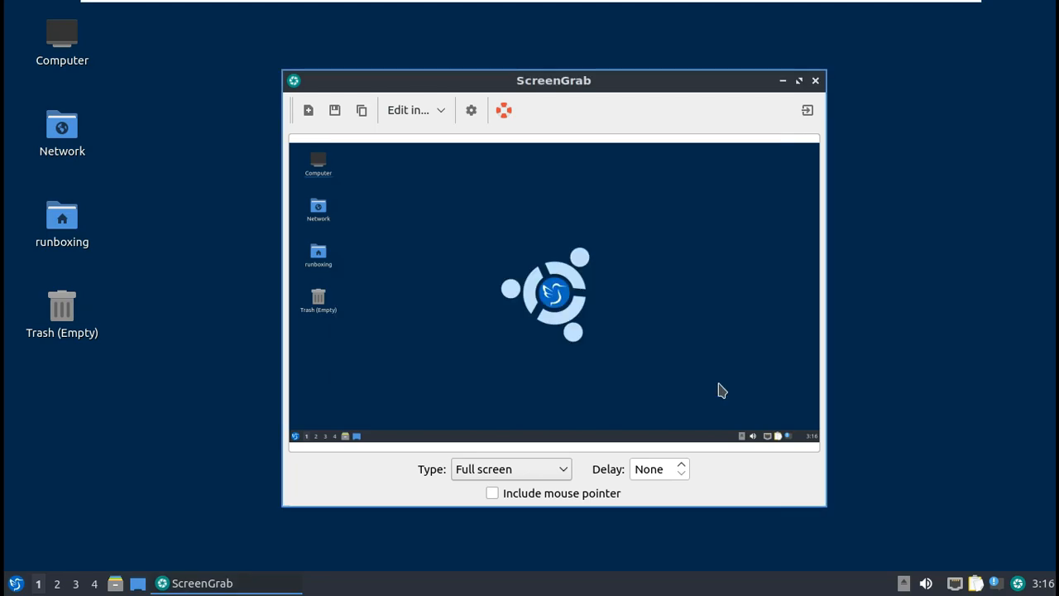
{"action": "left_click", "coordinate": [818, 81]}
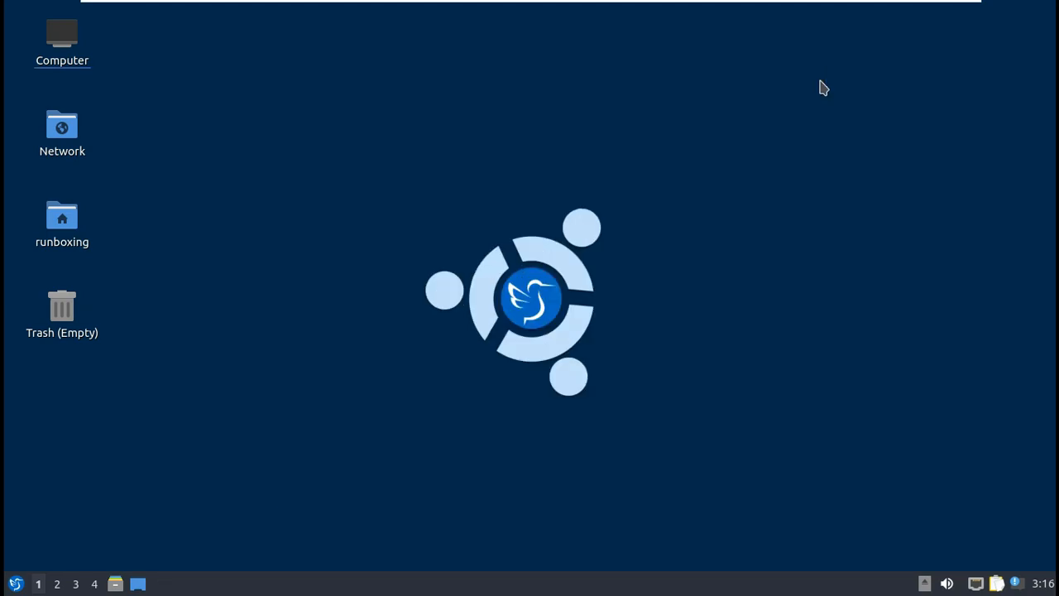
Step: Lock the screen from the start menu, then unlock it with the account password
{"action": "left_click", "coordinate": [19, 586]}
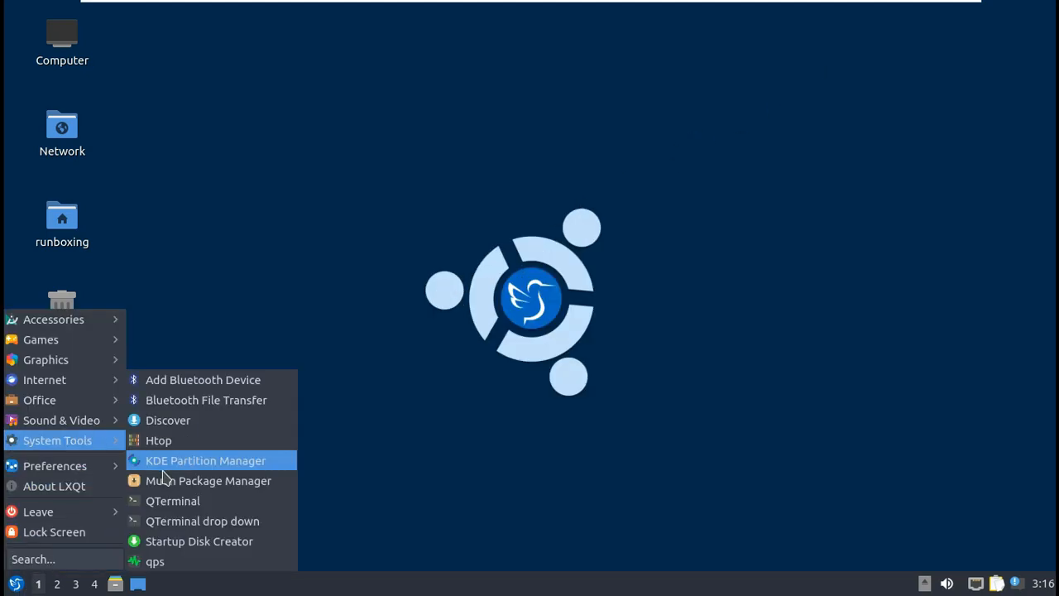
{"action": "left_click", "coordinate": [98, 531]}
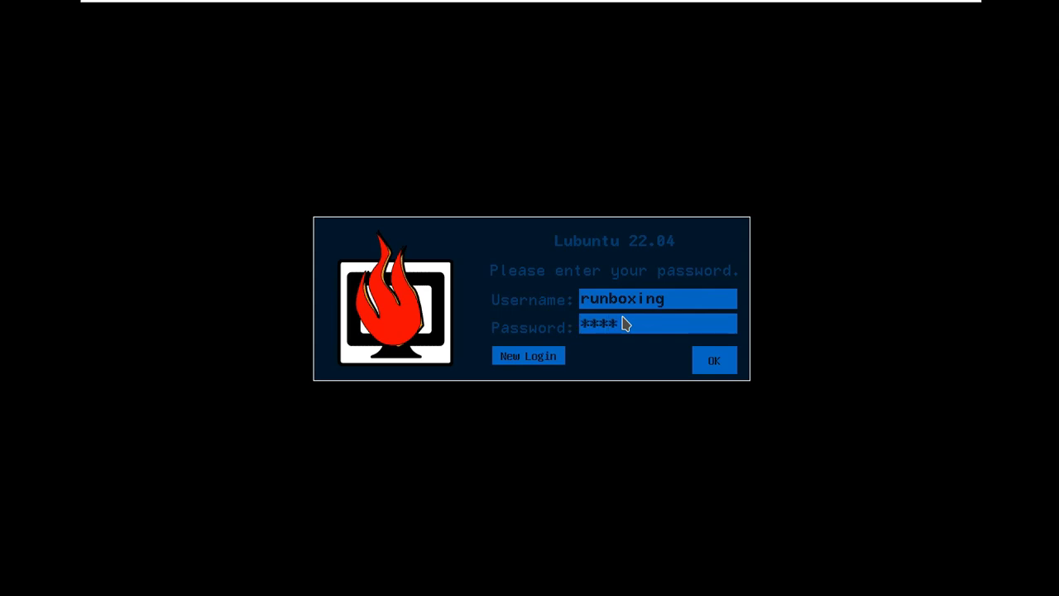
{"action": "key", "text": "Return"}
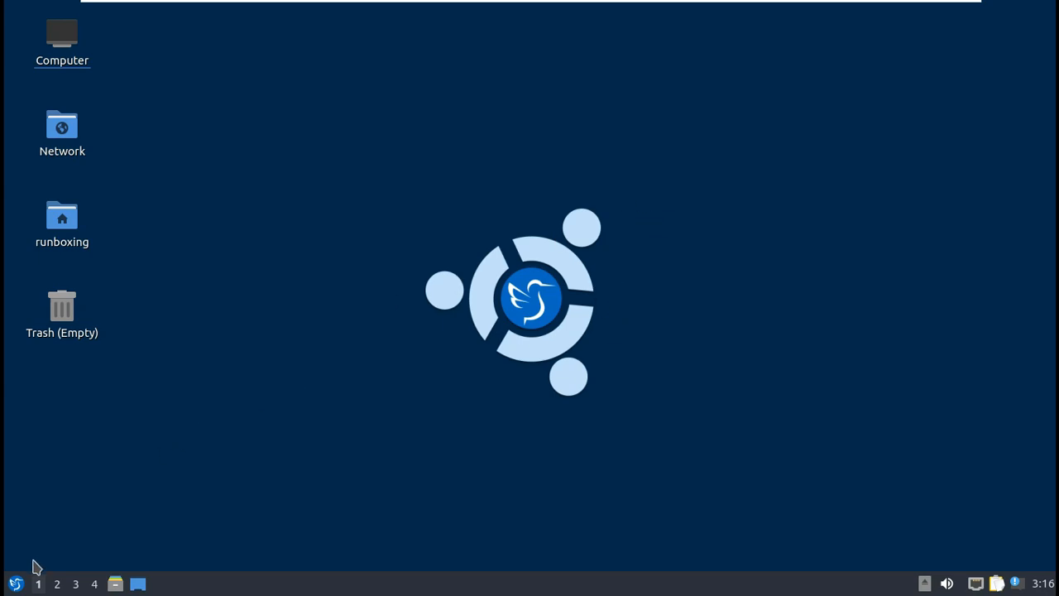
{"action": "left_click", "coordinate": [16, 583]}
Step: Log out of the current session via Leave > Logout and confirm
{"action": "mouse_move", "coordinate": [58, 511]}
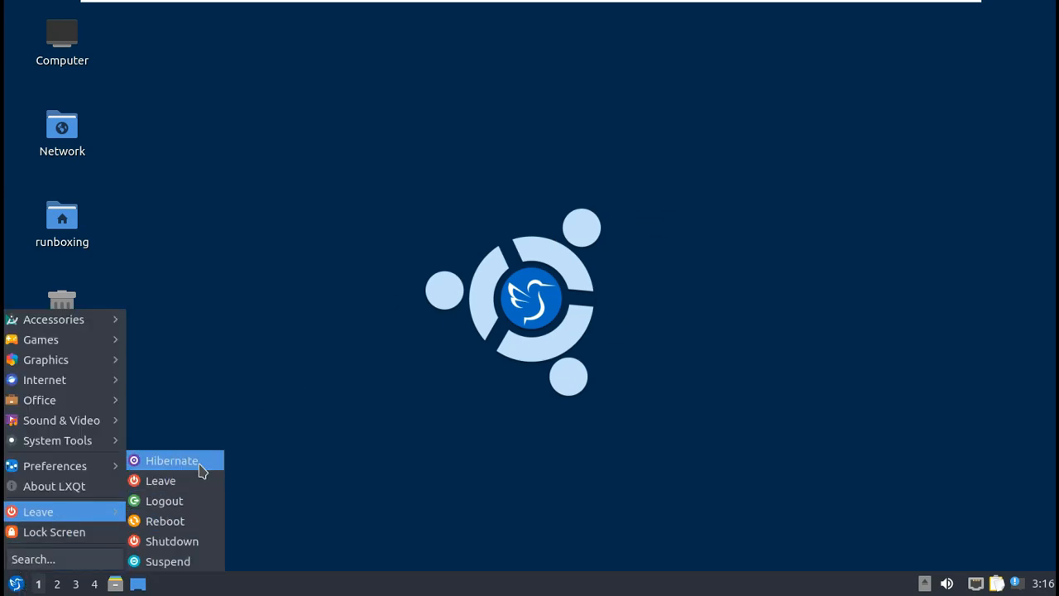
{"action": "left_click", "coordinate": [183, 501]}
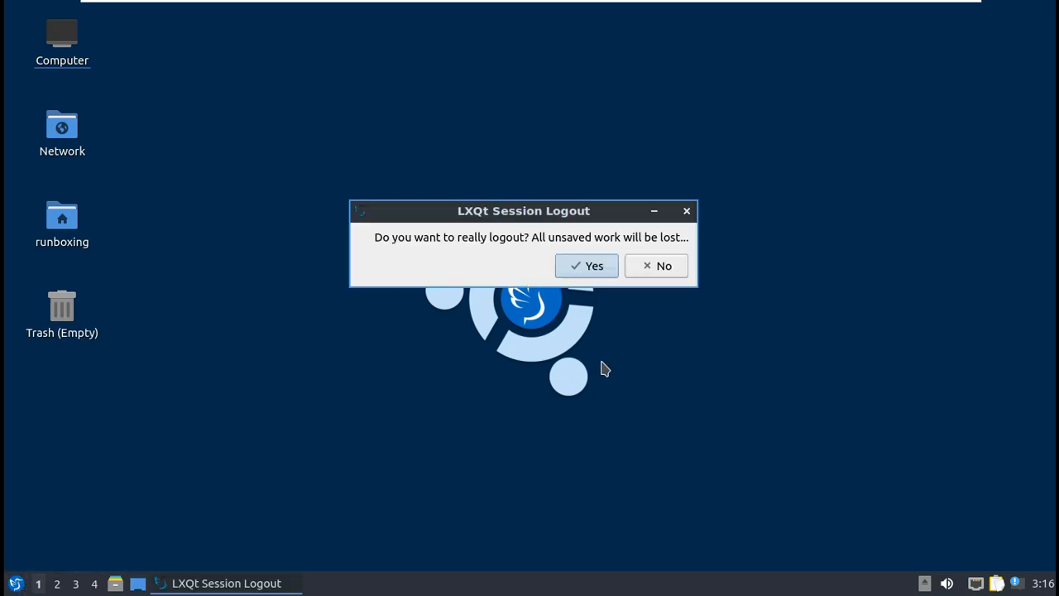
{"action": "left_click", "coordinate": [567, 273]}
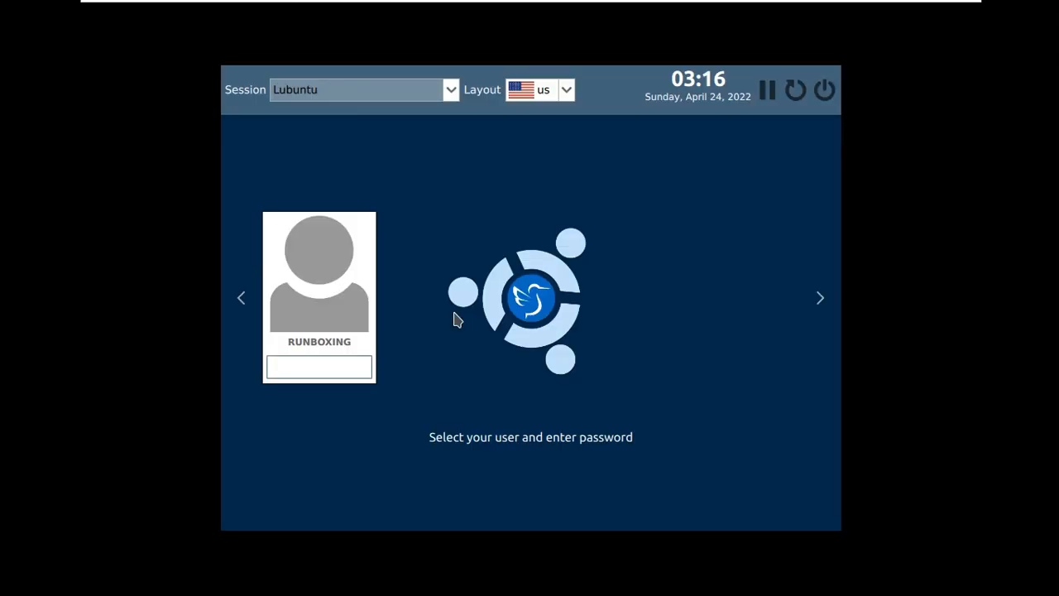
Step: At the login screen, keep the Lubuntu session and keyboard layout, enter the account password and log in
{"action": "left_click", "coordinate": [452, 93]}
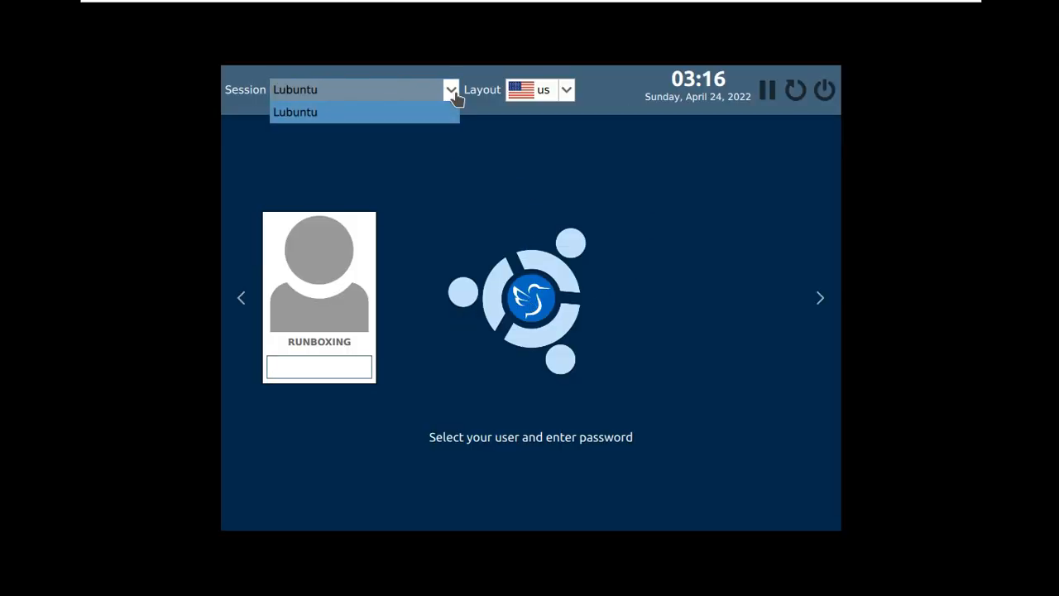
{"action": "left_click", "coordinate": [634, 180]}
{"action": "left_click", "coordinate": [569, 90]}
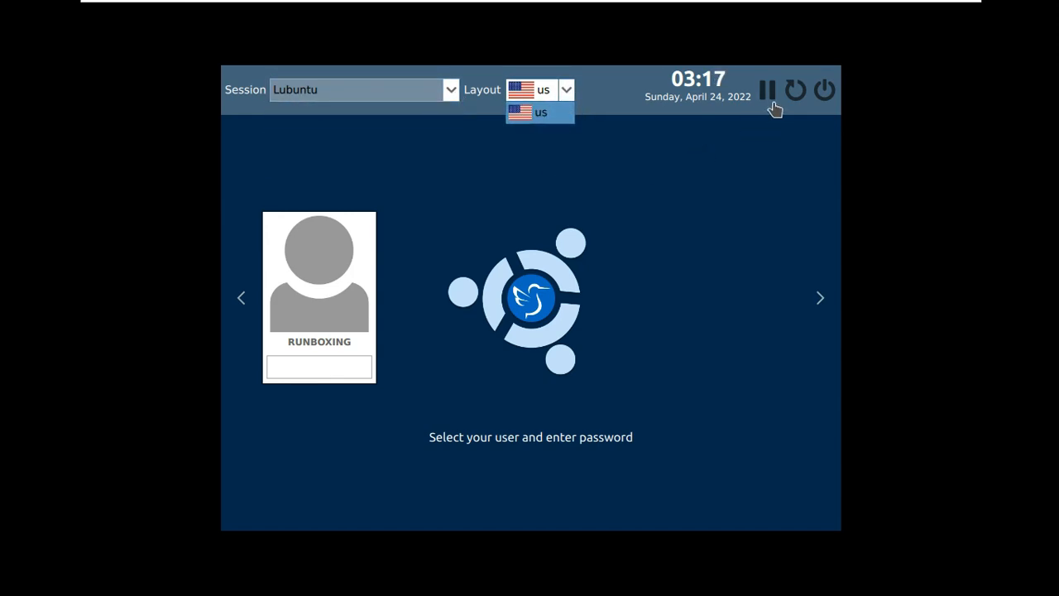
{"action": "left_click", "coordinate": [819, 307]}
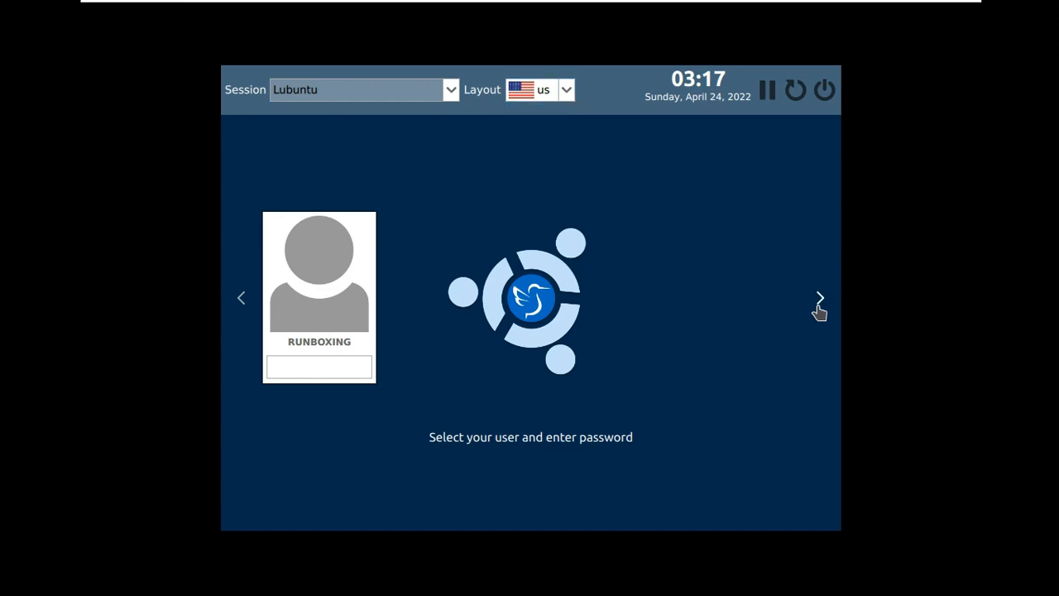
{"action": "left_click", "coordinate": [333, 368]}
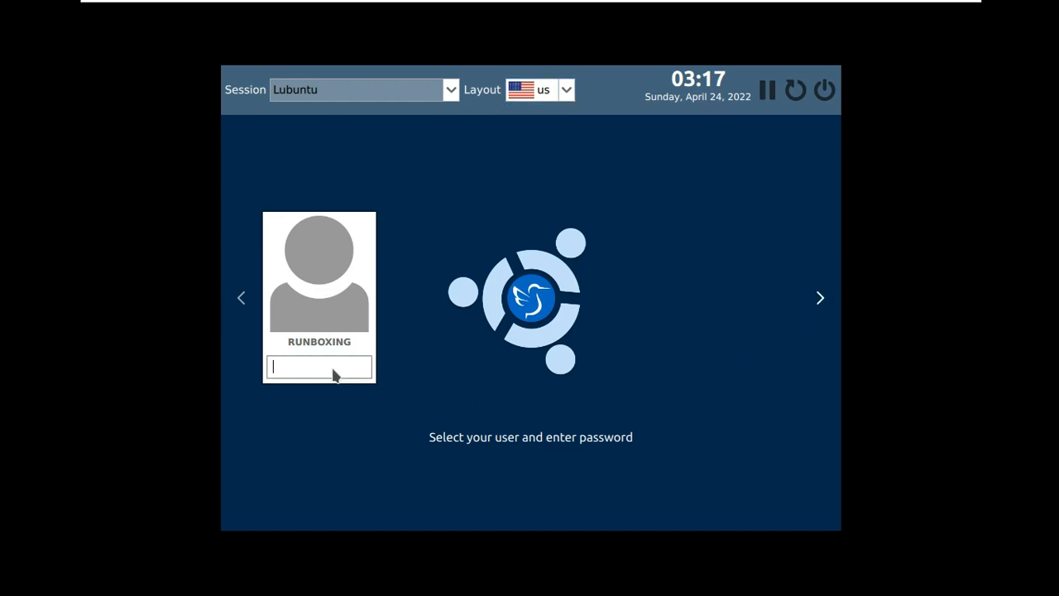
{"action": "left_click", "coordinate": [325, 371]}
{"action": "type", "text": "•••"}
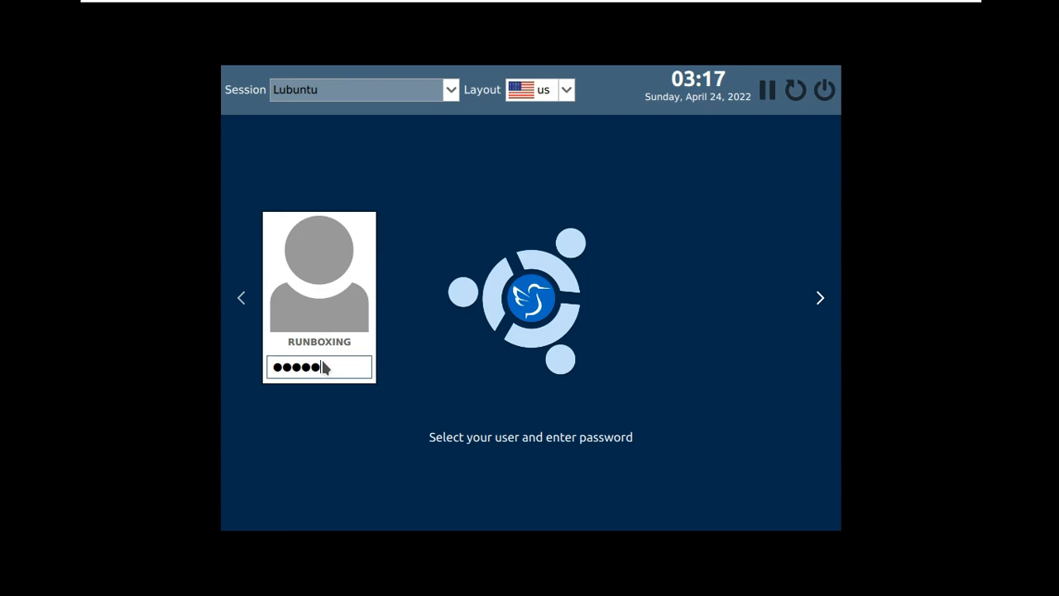
{"action": "key", "text": "Return"}
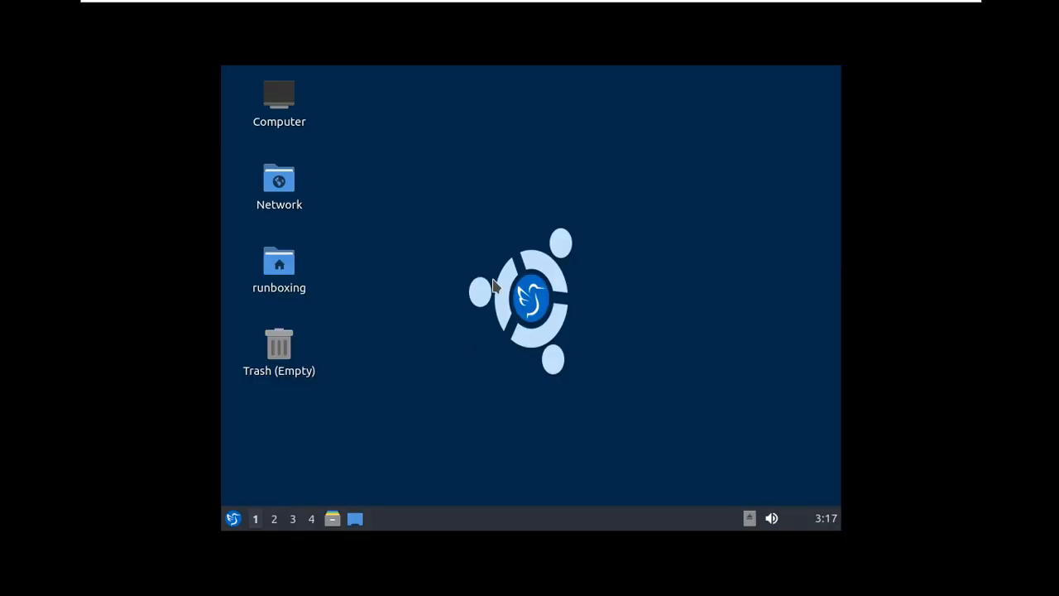
Step: Choose Leave > Shutdown and confirm switching off the computer with Yes
{"action": "left_click", "coordinate": [235, 518]}
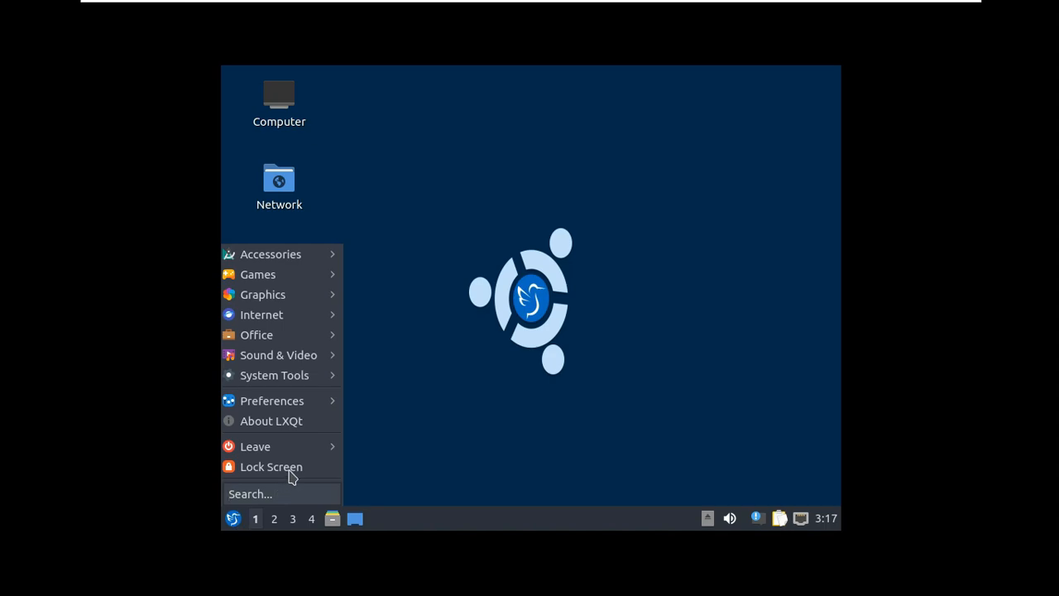
{"action": "mouse_move", "coordinate": [300, 446]}
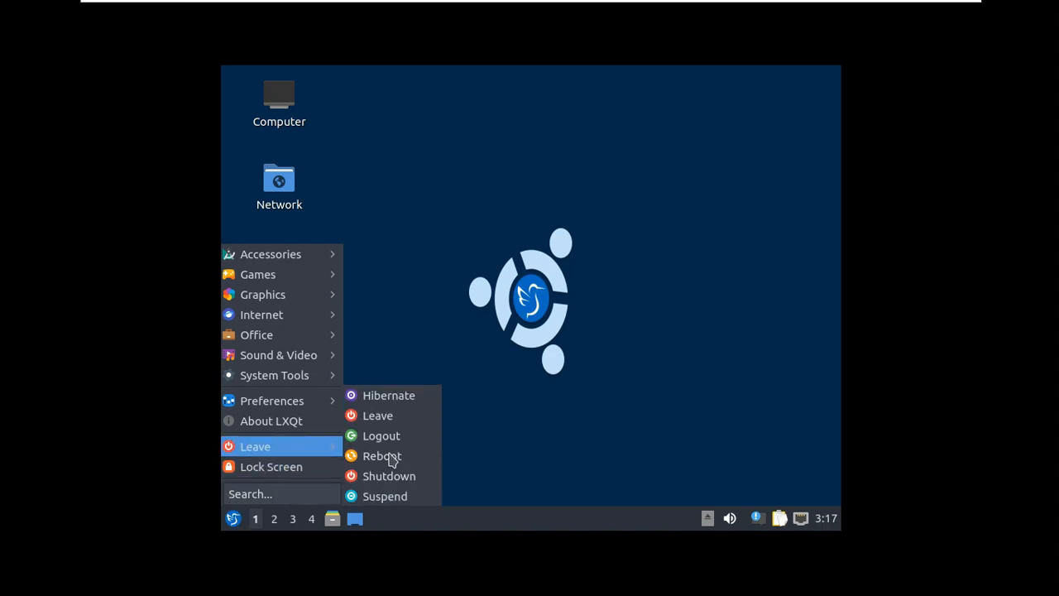
{"action": "left_click", "coordinate": [407, 485]}
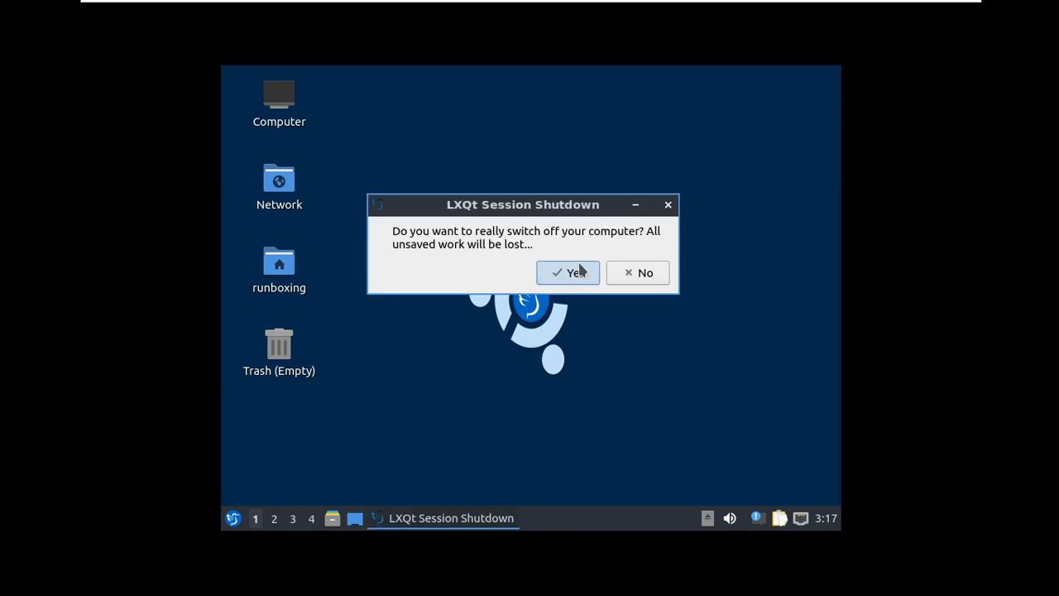
{"action": "left_click", "coordinate": [571, 272]}
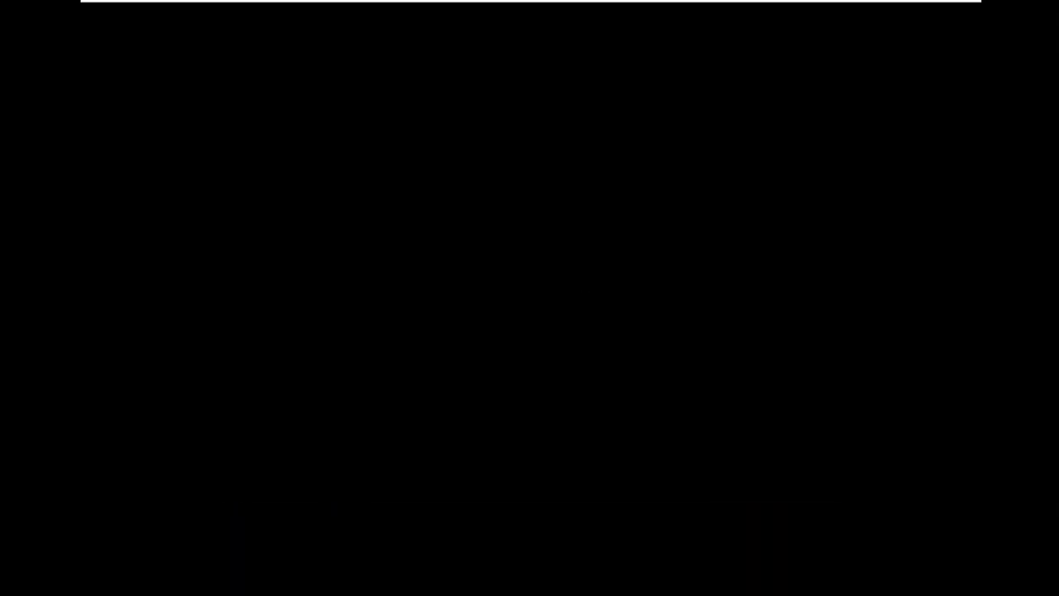